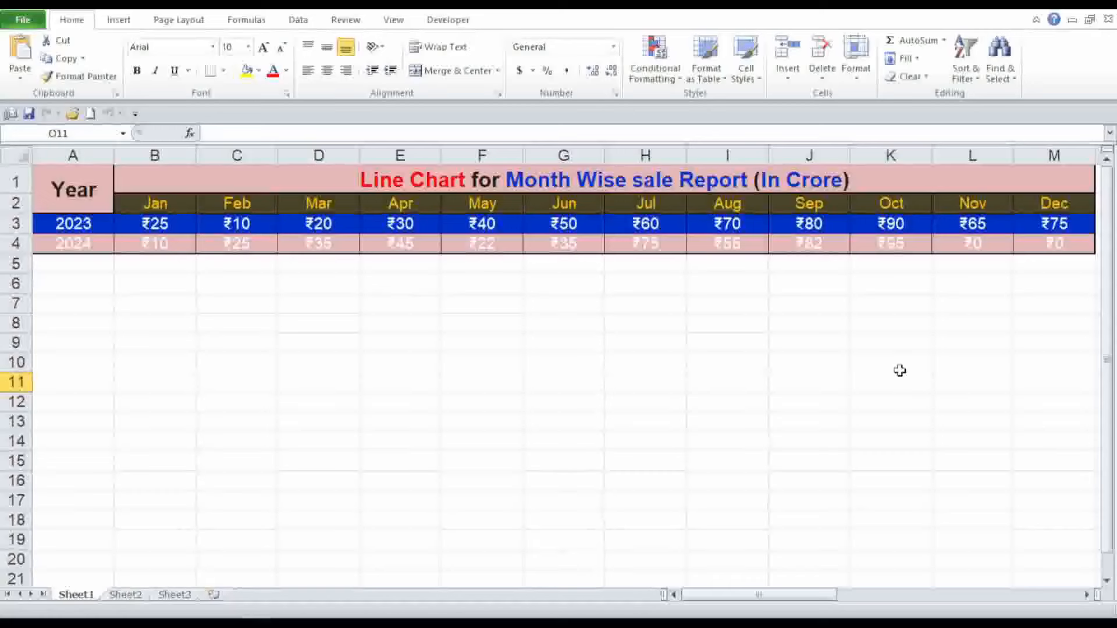
- Insert a 2-D line chart from the title, month, 2023 and 2024 rows (B1:M4), and undo the insertion
click(156, 181)
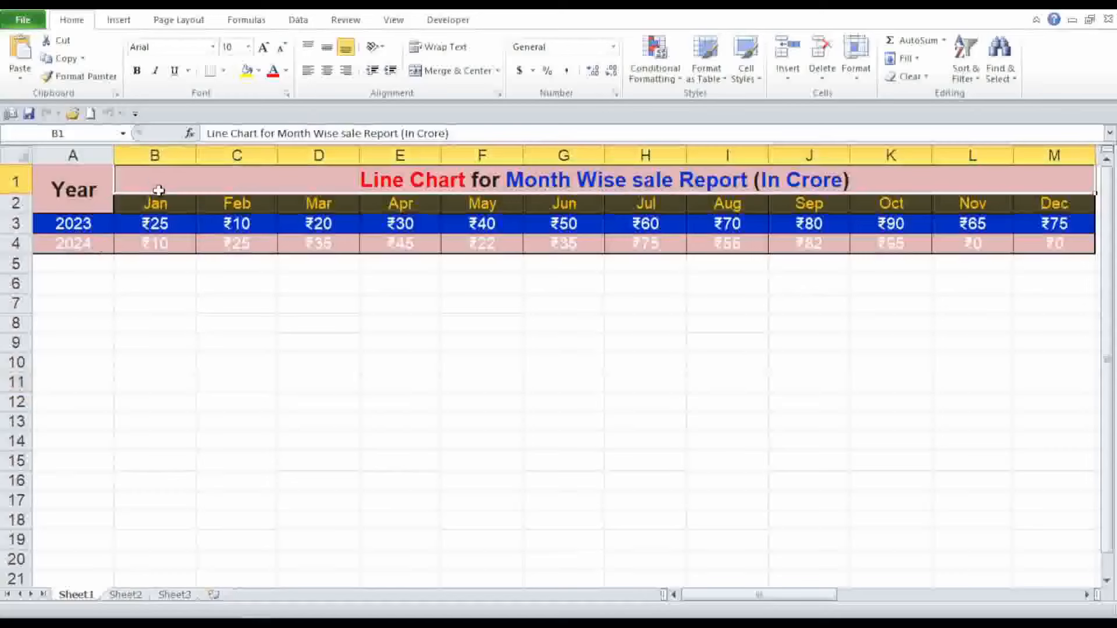
drag(158, 190, 174, 236)
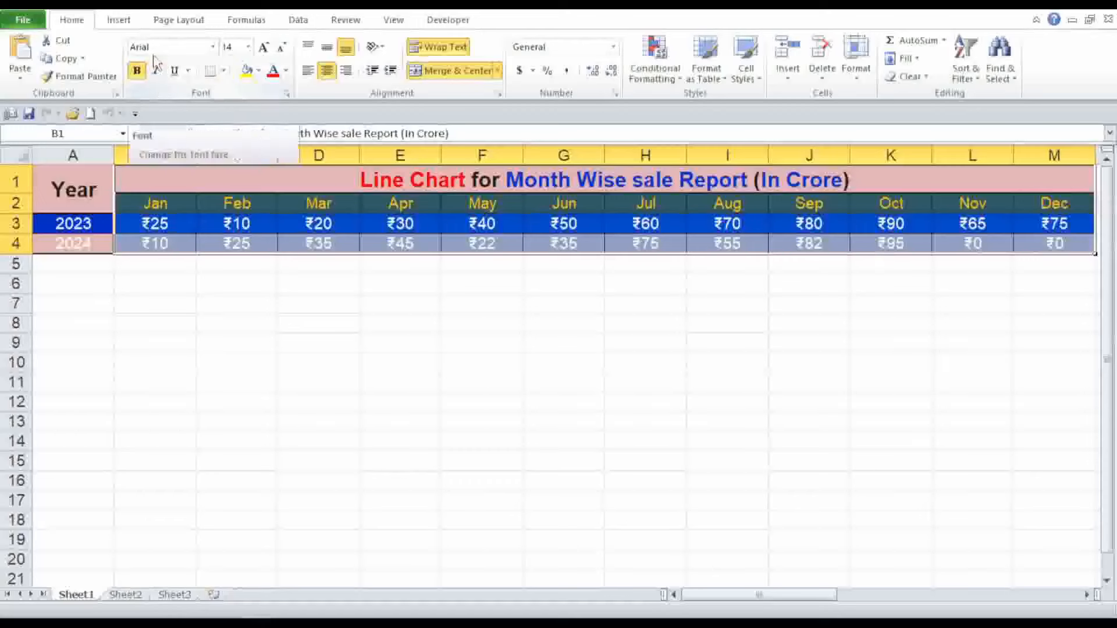
click(119, 21)
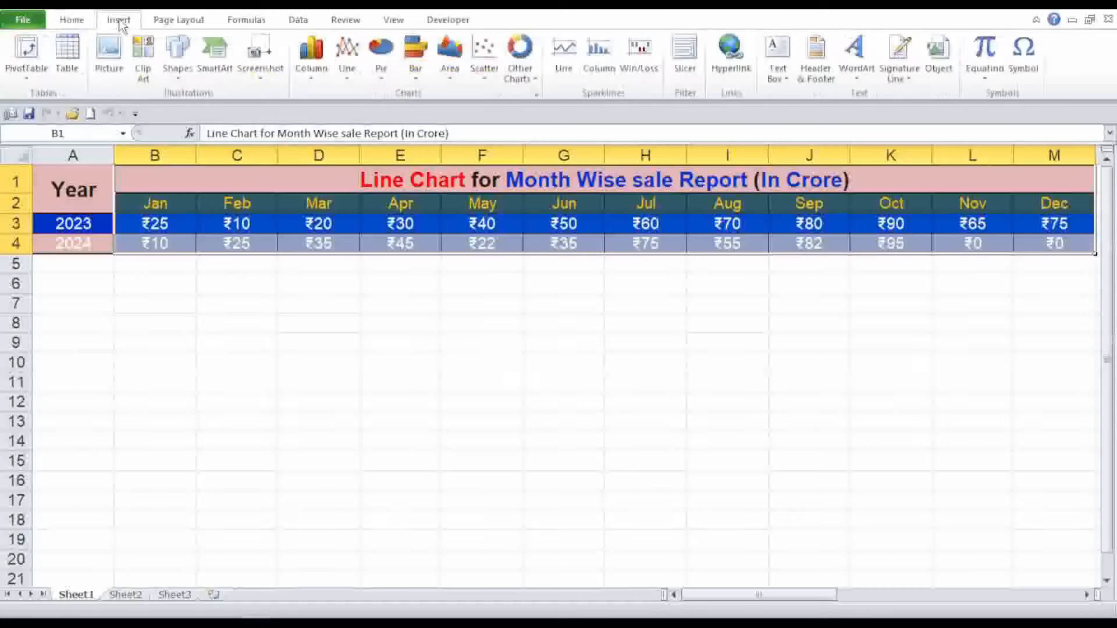
click(352, 81)
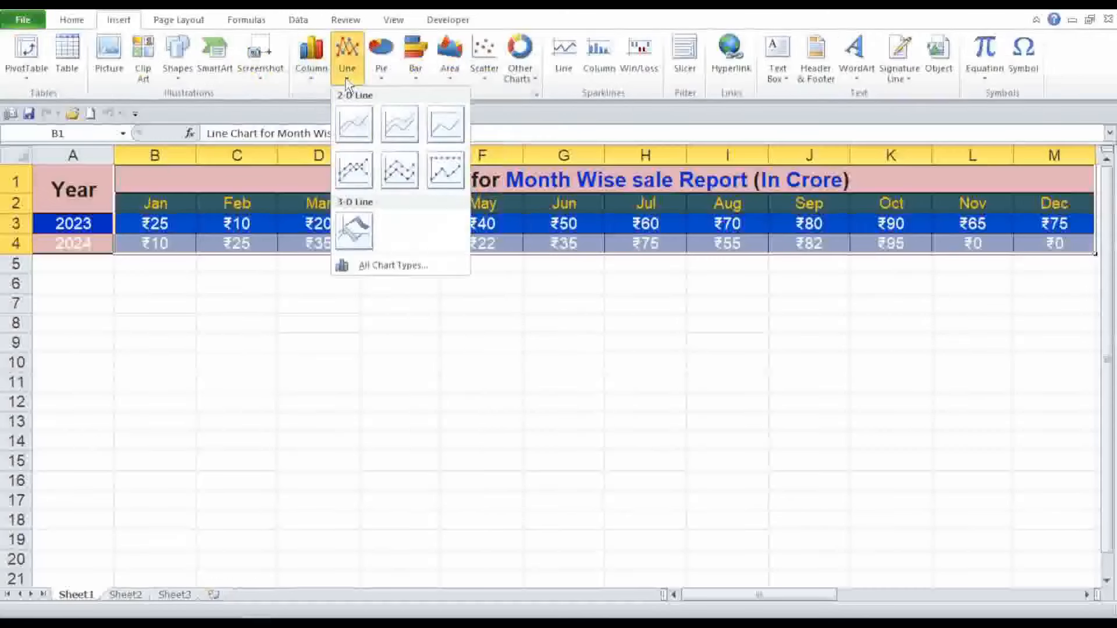
click(351, 132)
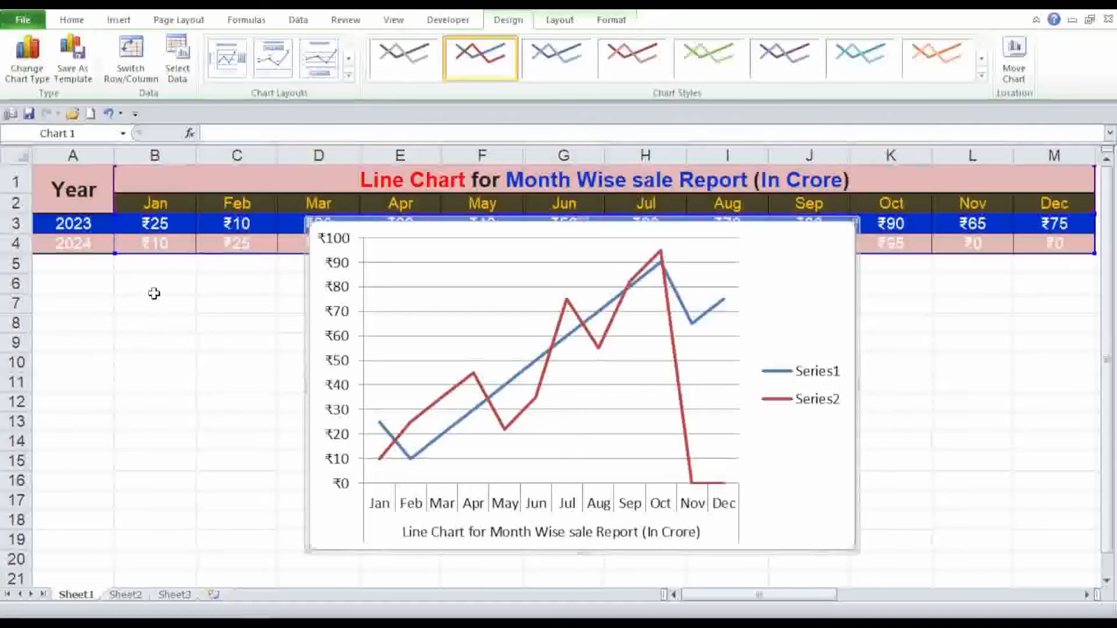
click(110, 114)
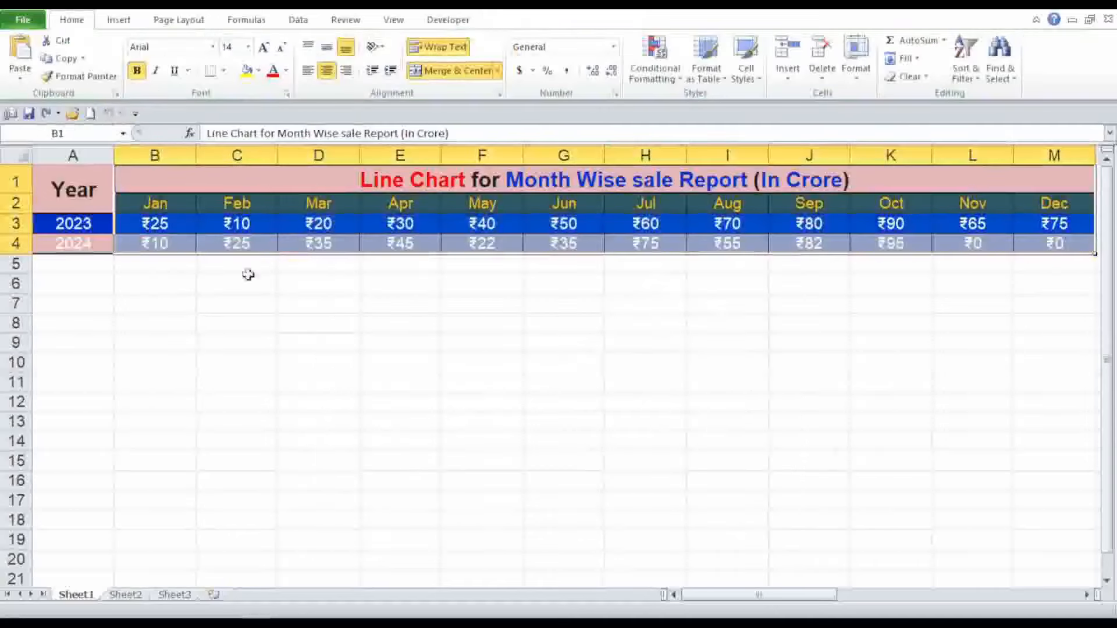
click(346, 352)
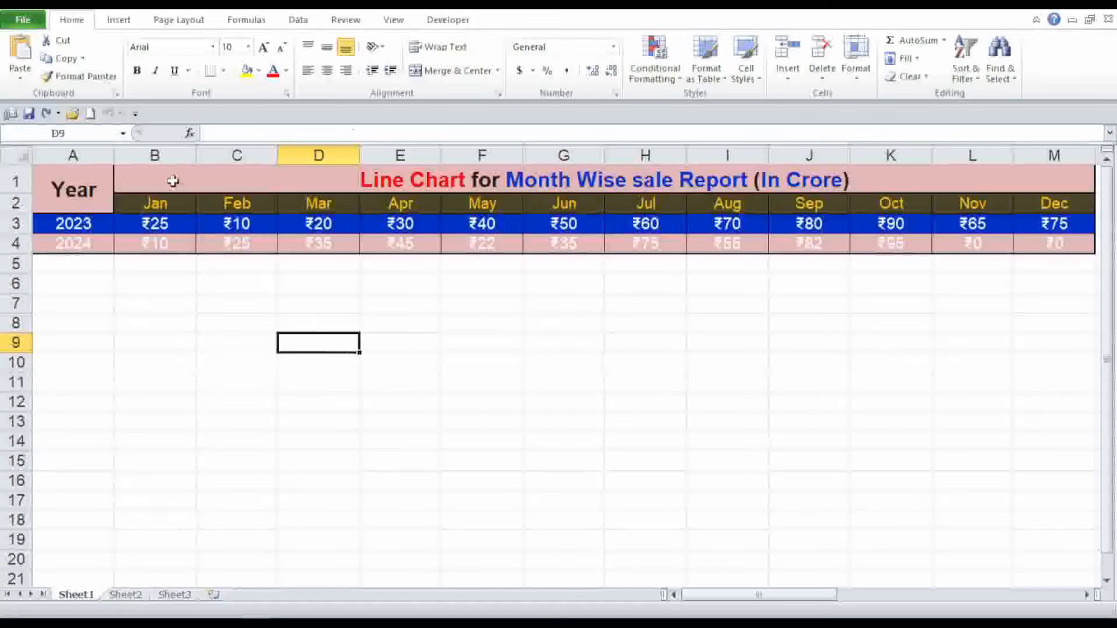
- Insert a basic 2-D line chart from the title, month and 2023 rows (B1:M3) and place it below the table
drag(169, 181, 182, 221)
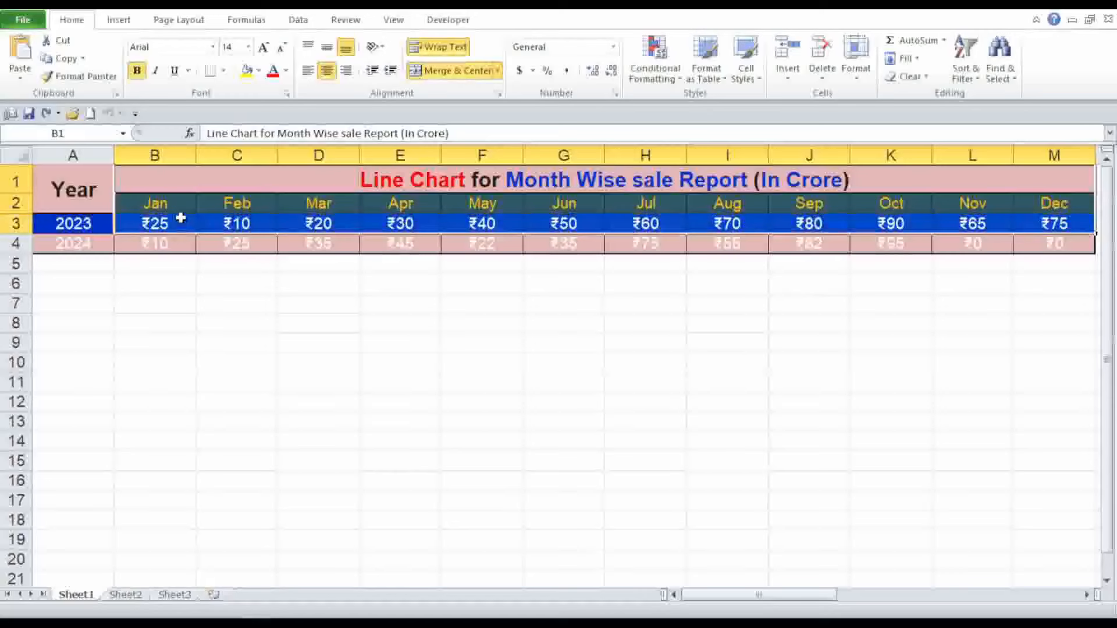
click(119, 21)
click(352, 65)
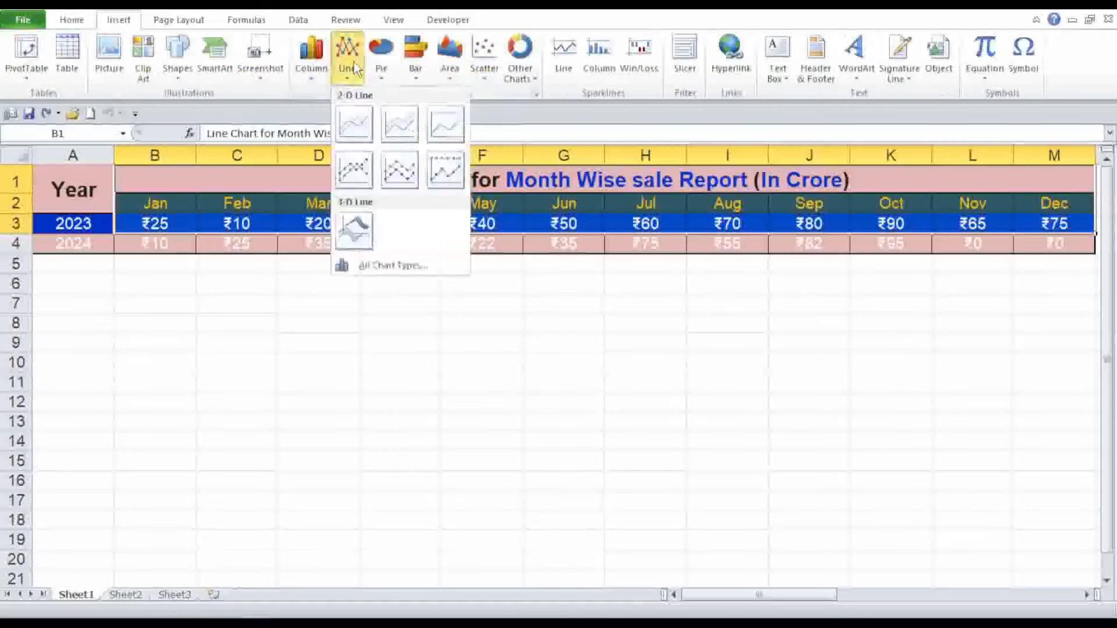
click(363, 131)
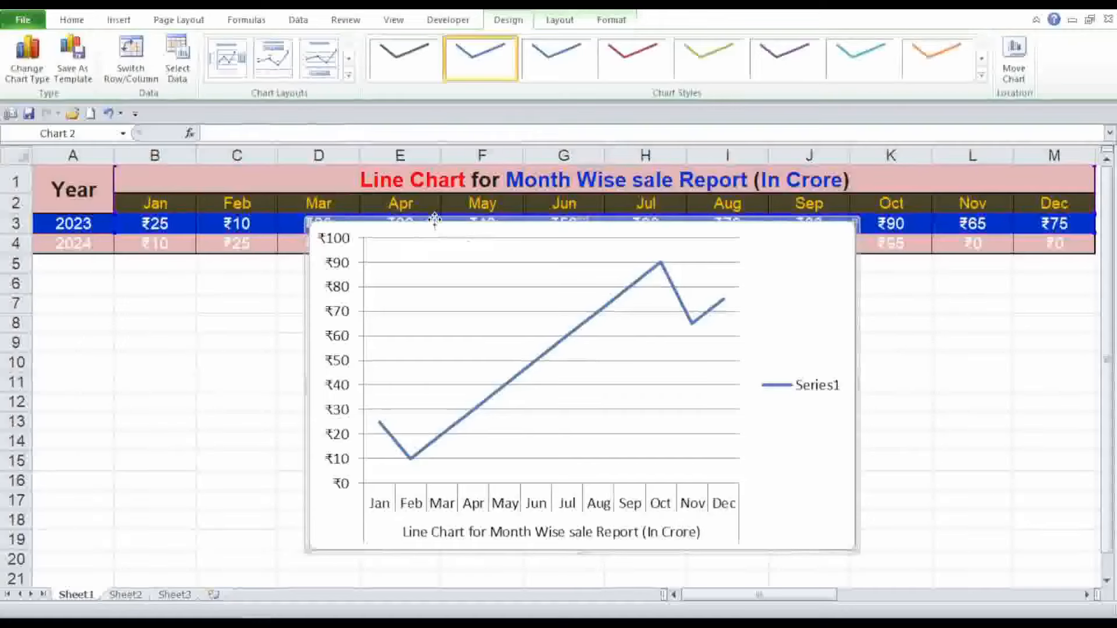
drag(432, 235, 429, 270)
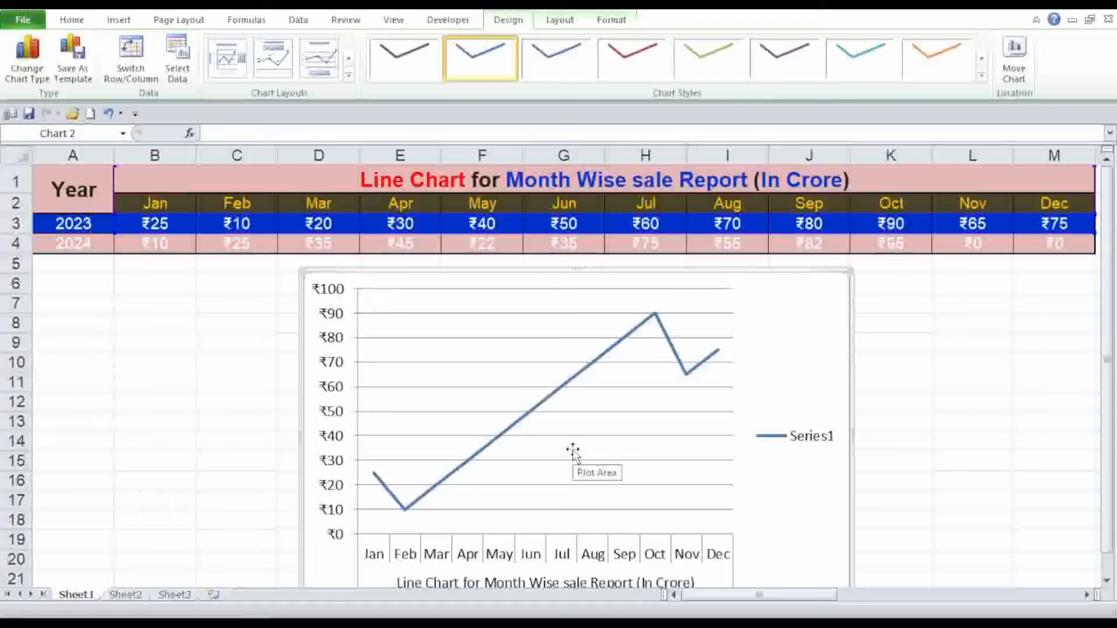
- Add a second series to the chart, with cell A4 (2024) as its name and B4:M4 as its values
right_click(547, 381)
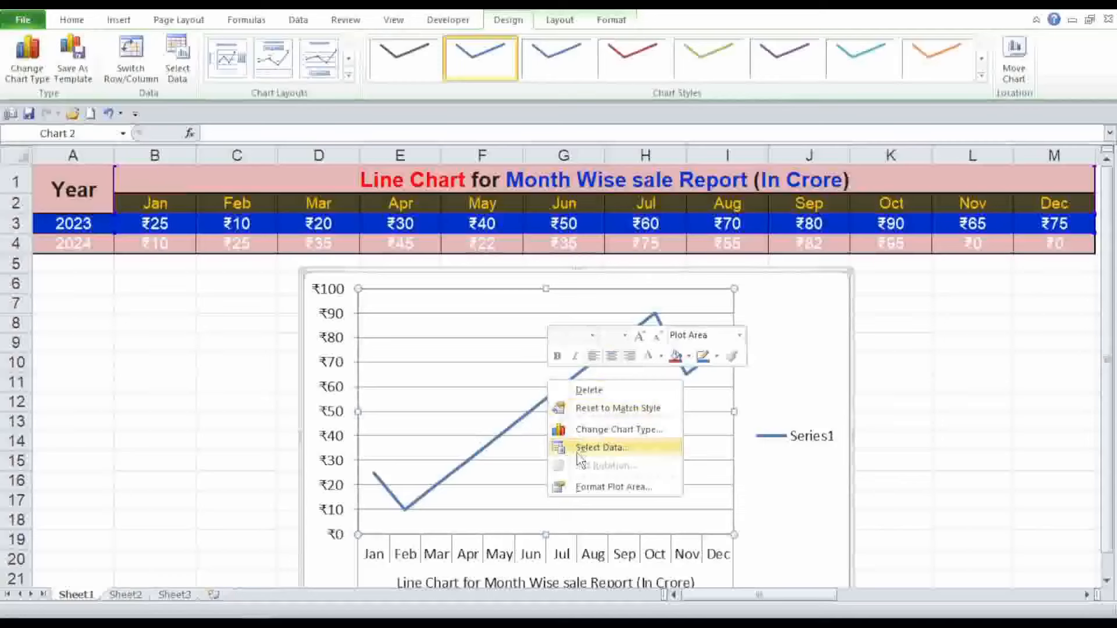
click(600, 448)
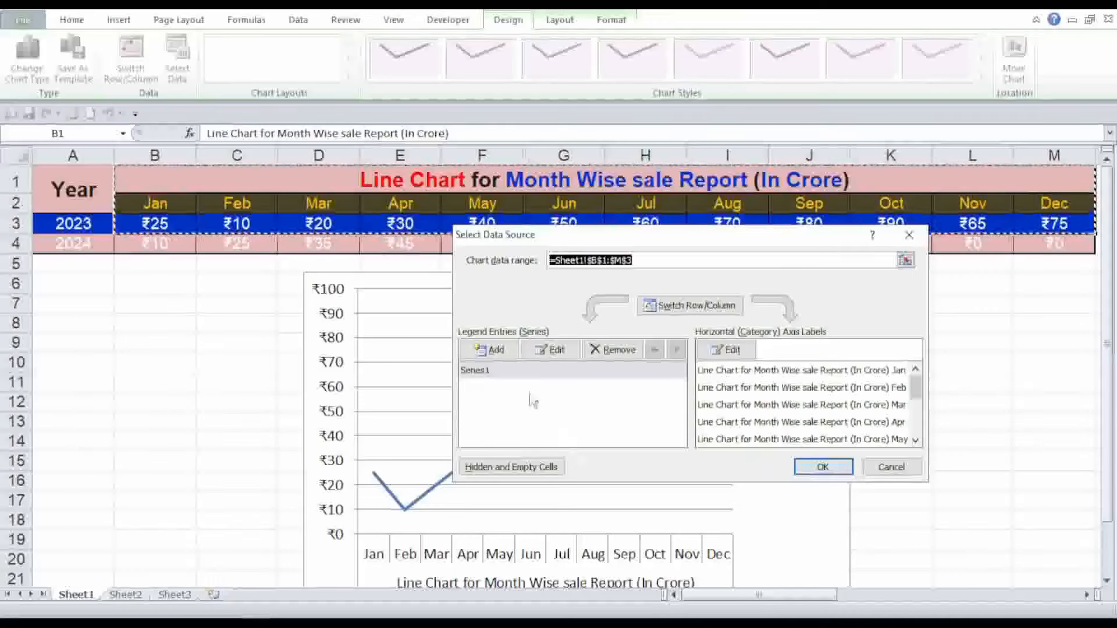
click(500, 355)
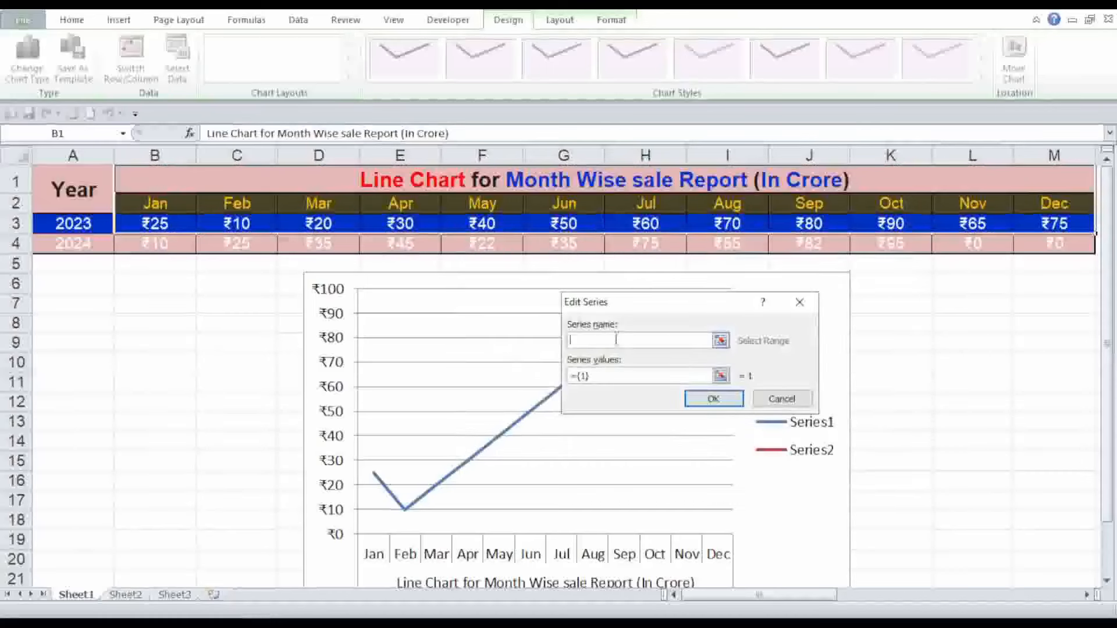
click(82, 243)
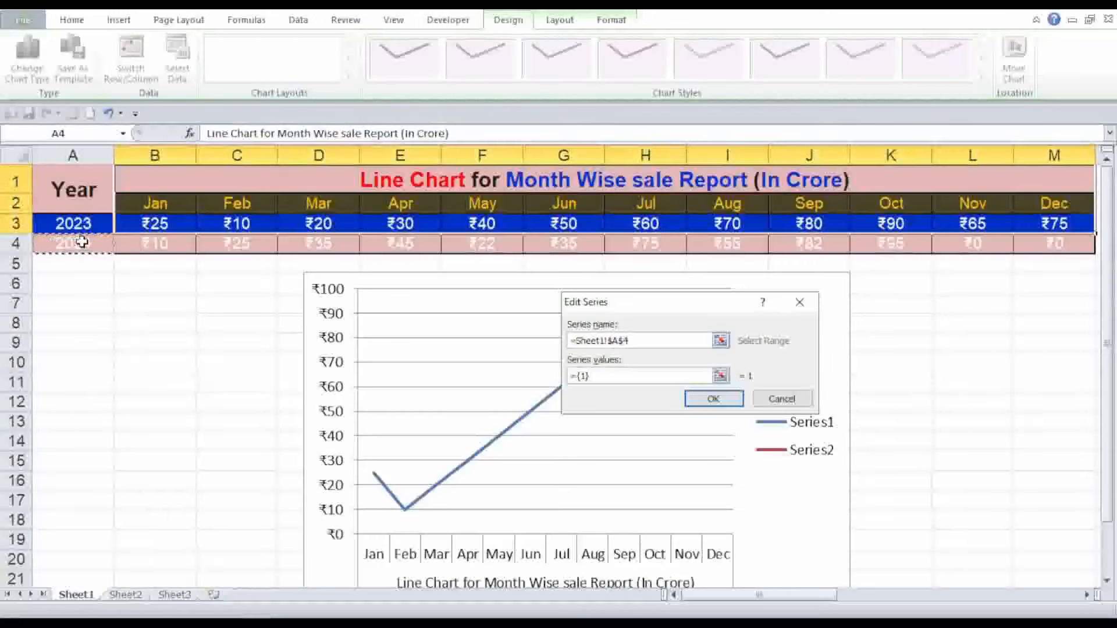
click(594, 380)
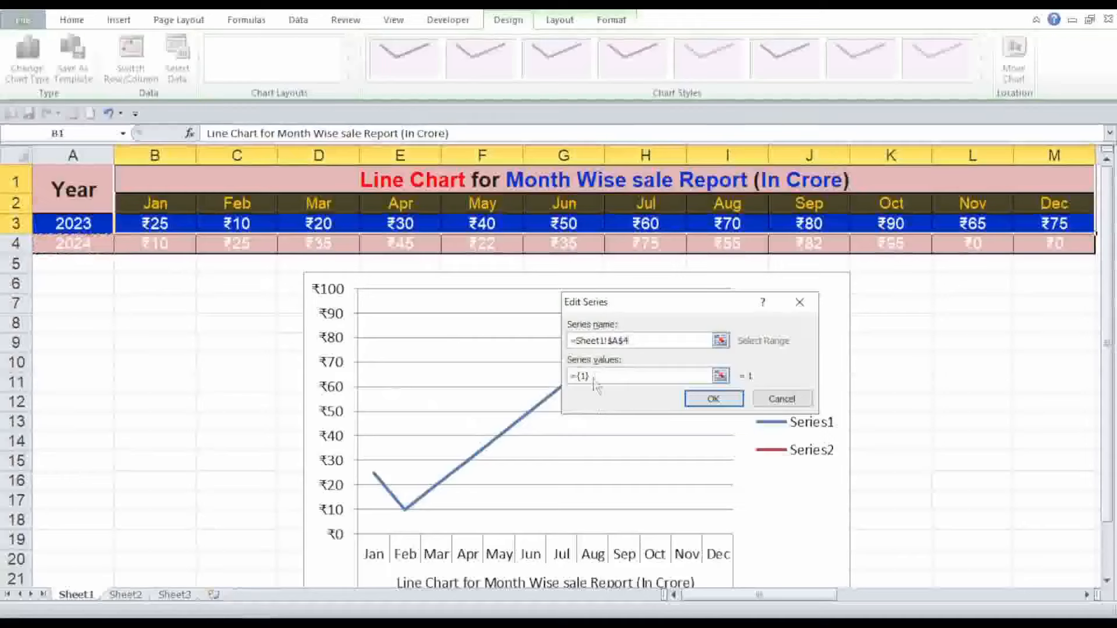
drag(589, 376, 569, 376)
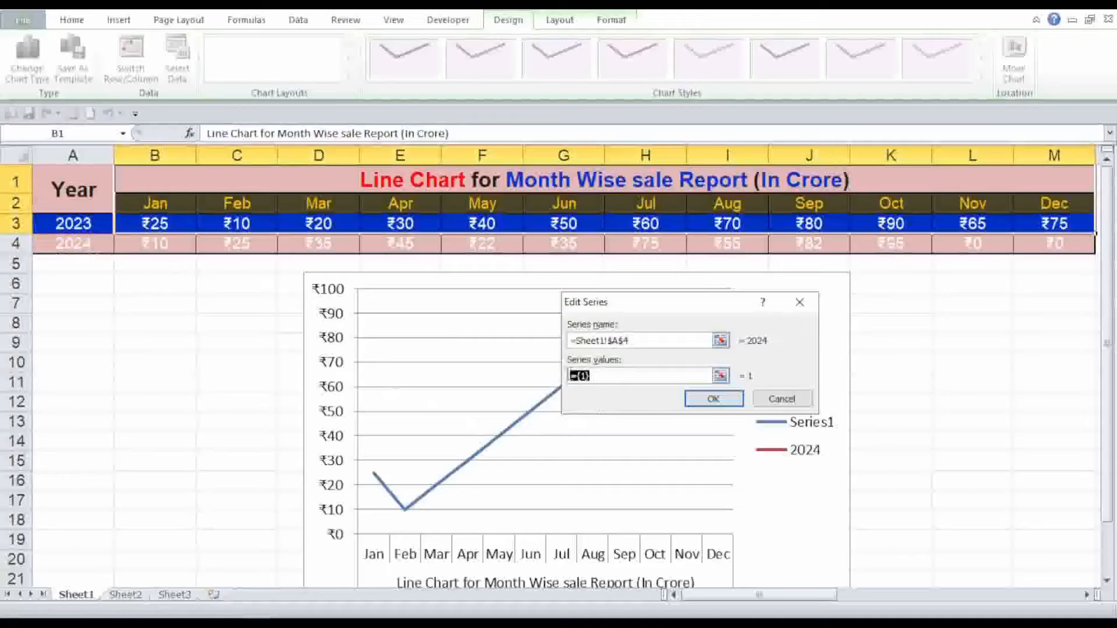
key(BackSpace)
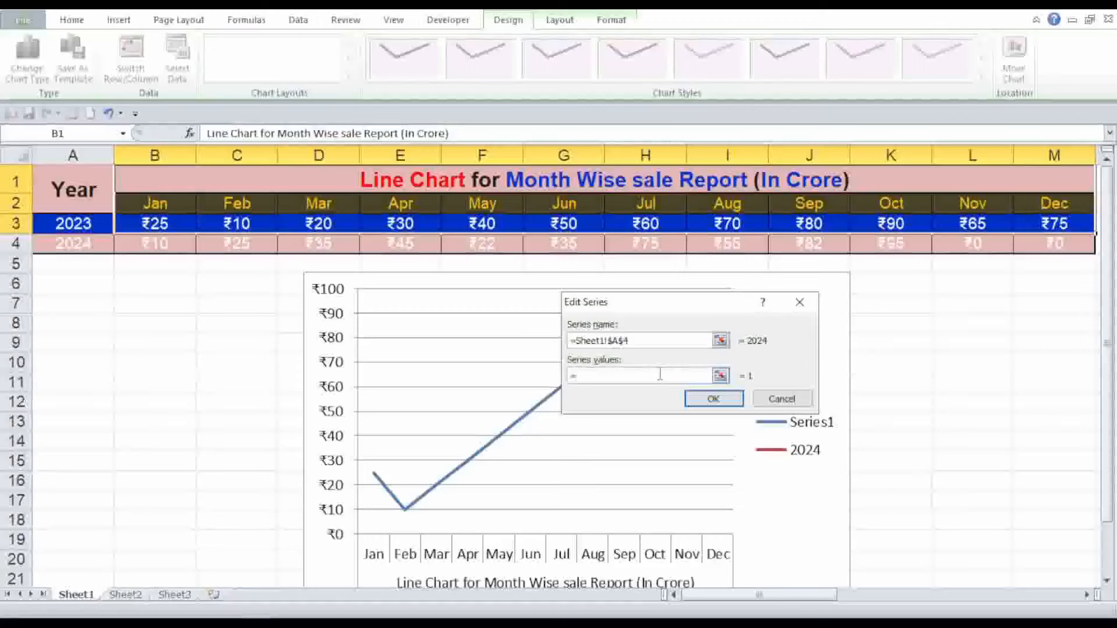
drag(170, 244, 1040, 245)
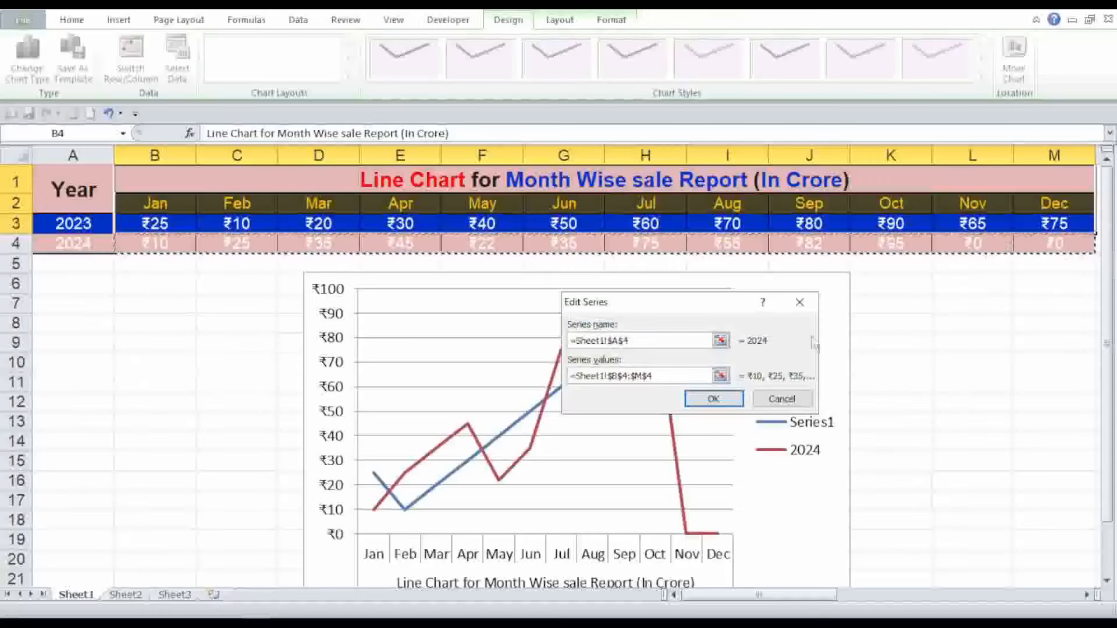
click(713, 399)
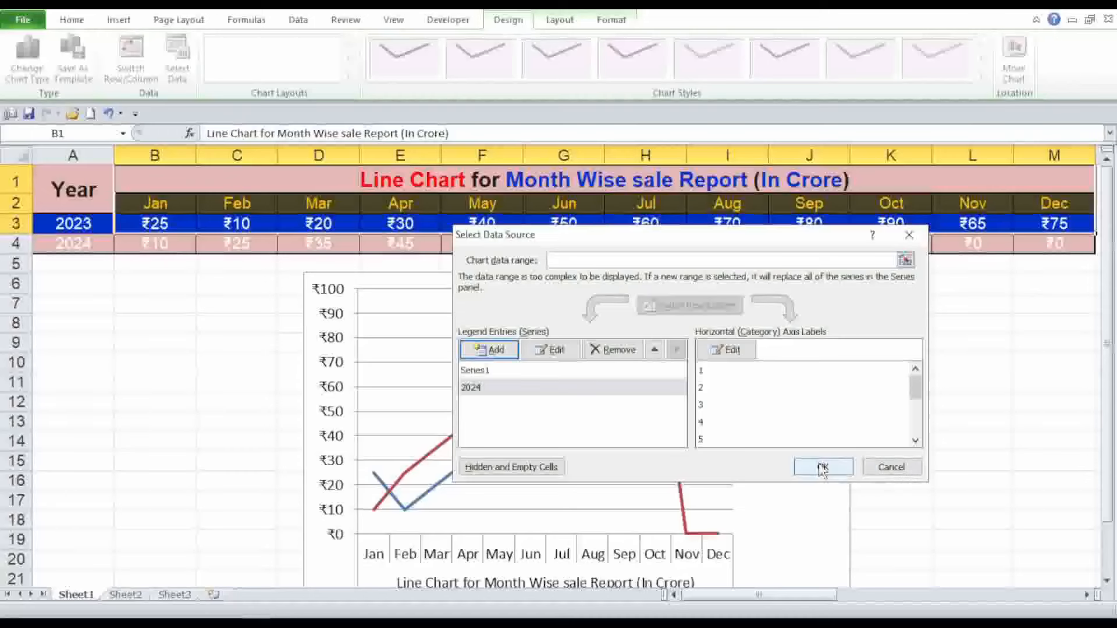
- Name the chart's first series from cell A3 (2023) and apply the data source changes
click(487, 371)
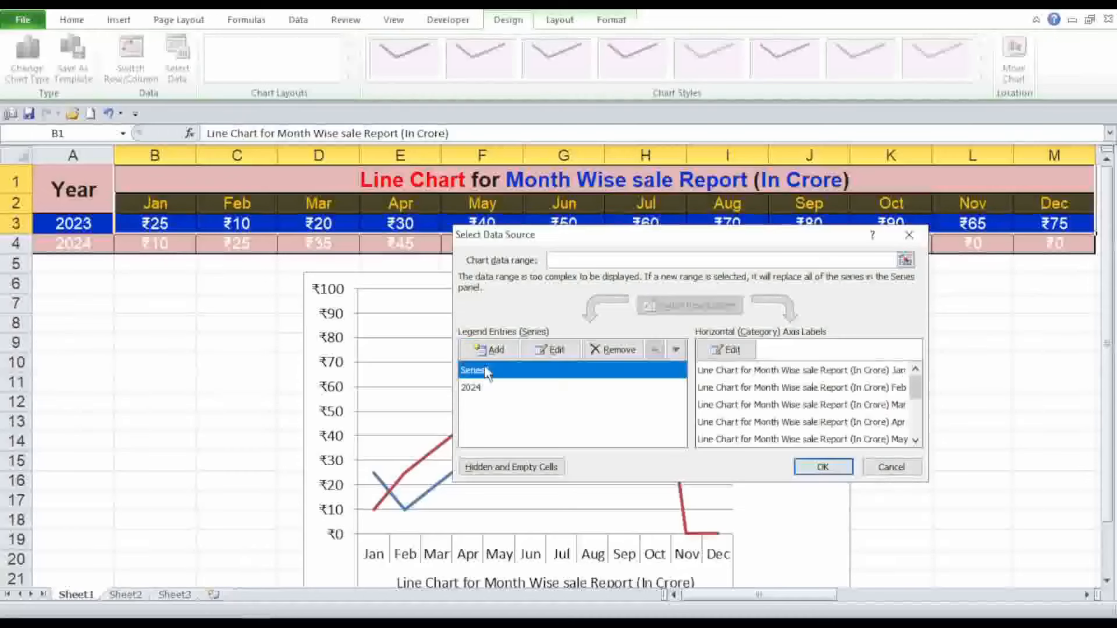
click(548, 351)
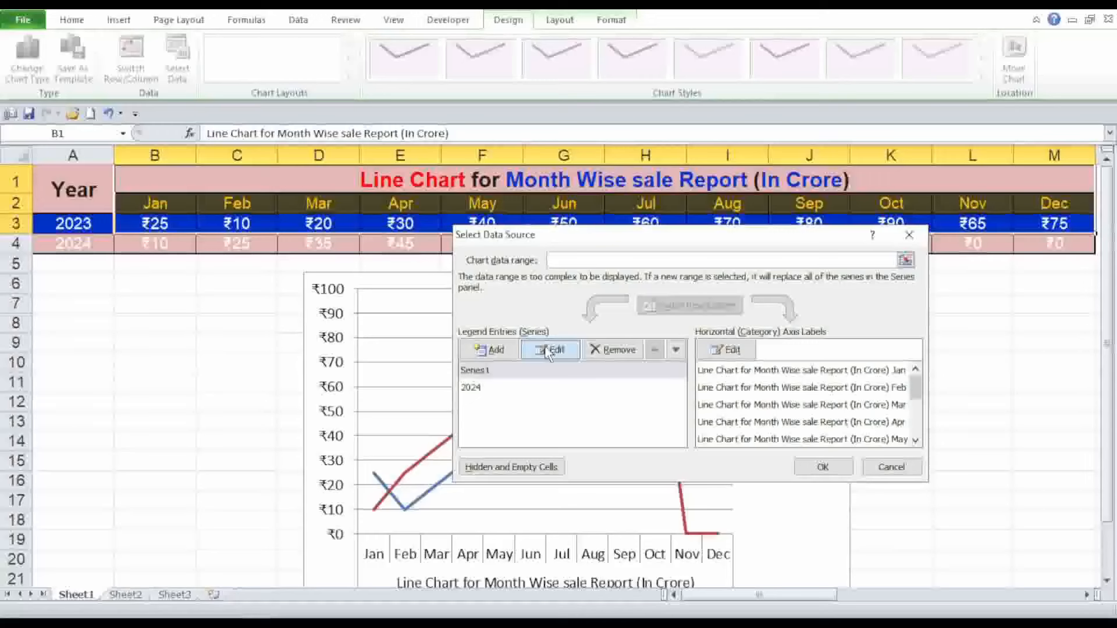
click(486, 373)
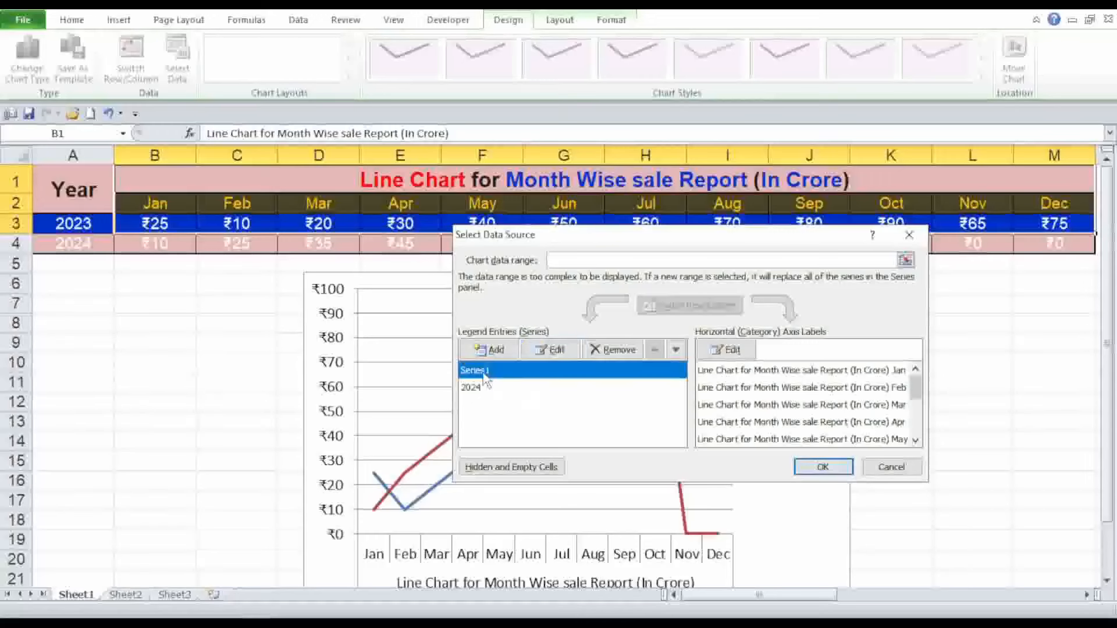
click(548, 352)
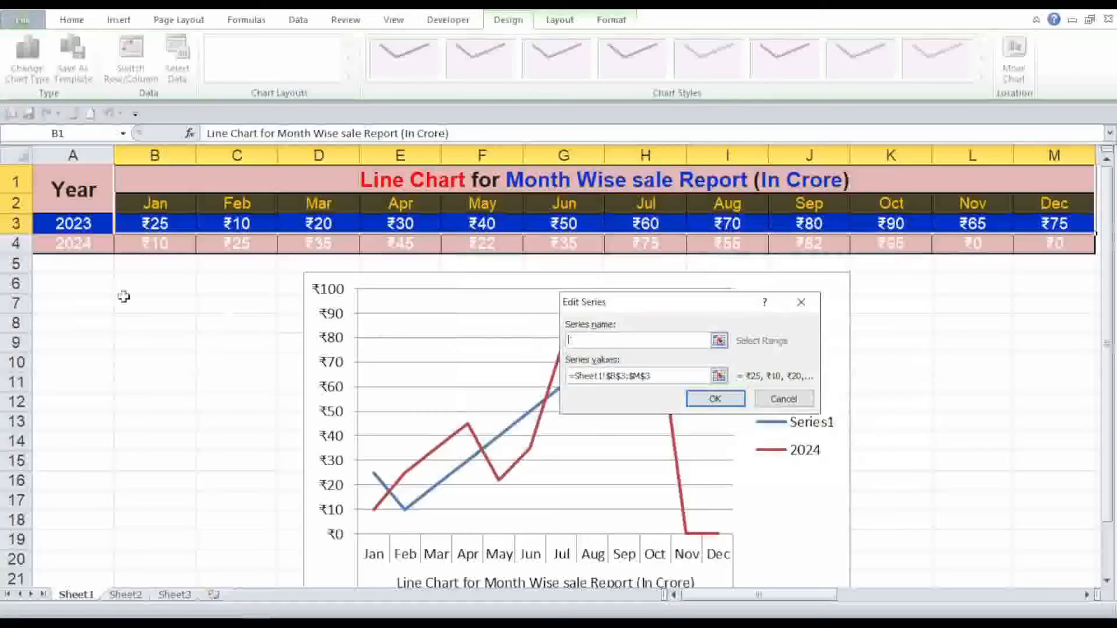
click(70, 224)
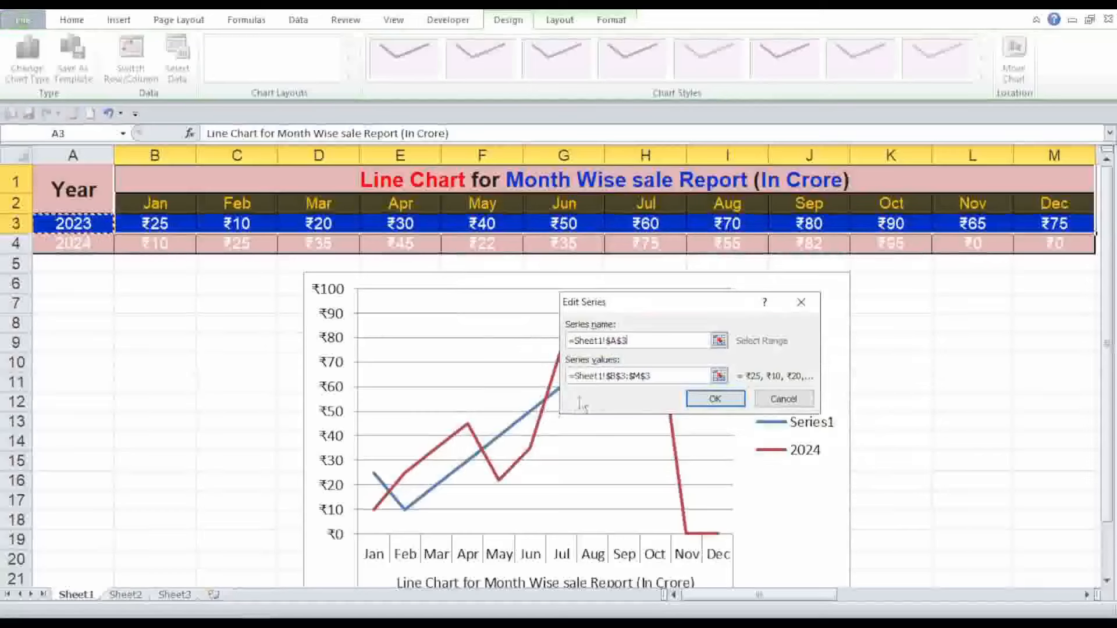
click(716, 399)
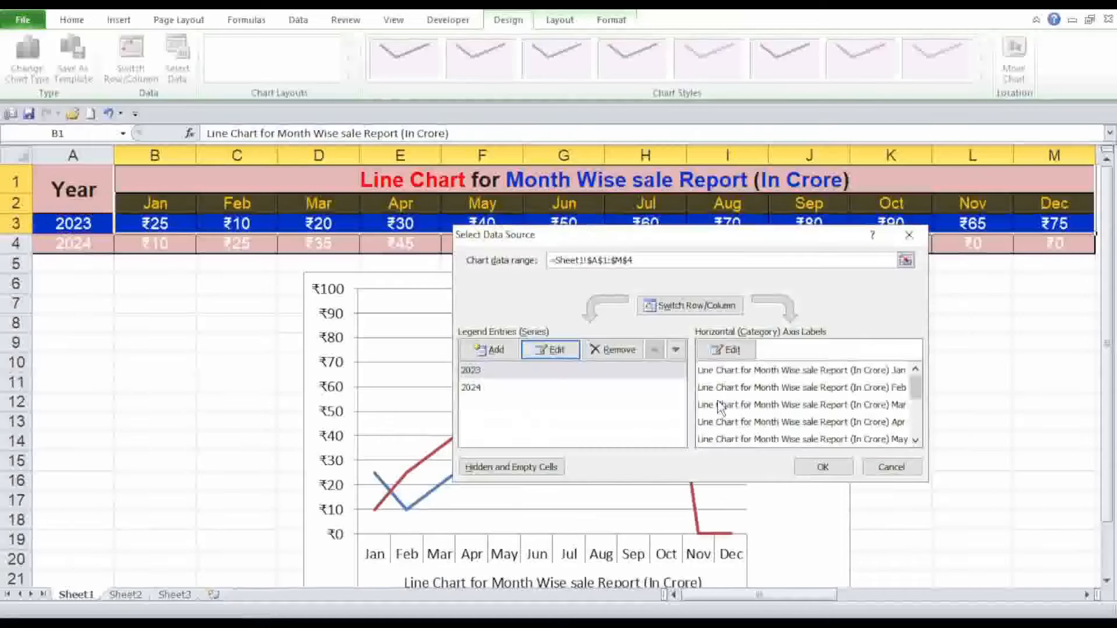
click(822, 465)
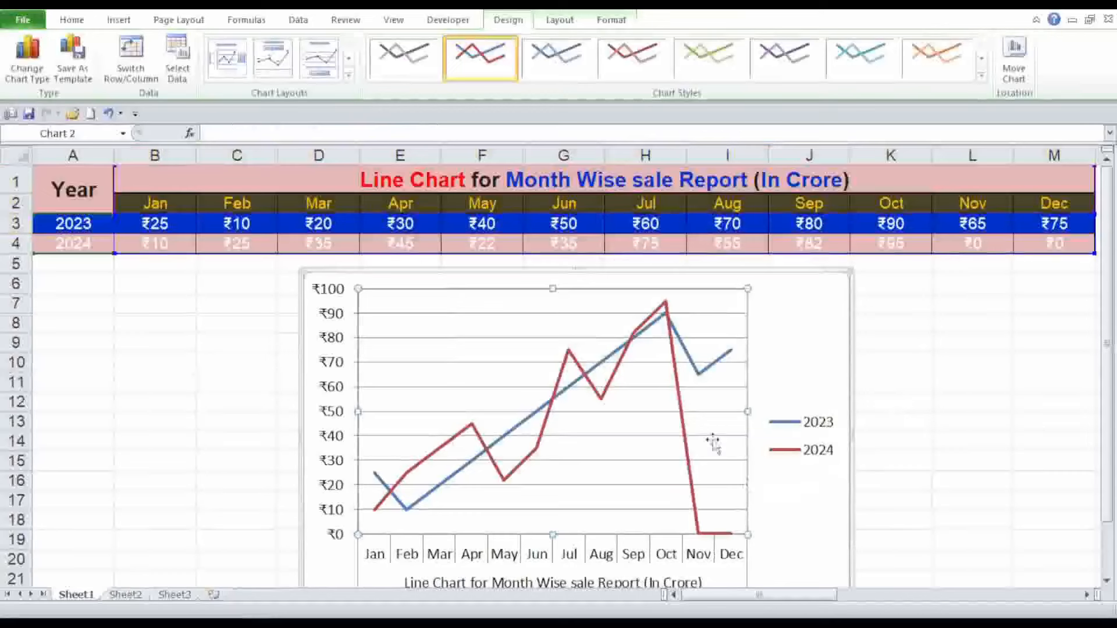
- Move the chart up to sit directly beneath the table and shorten it to end at row 20
click(583, 269)
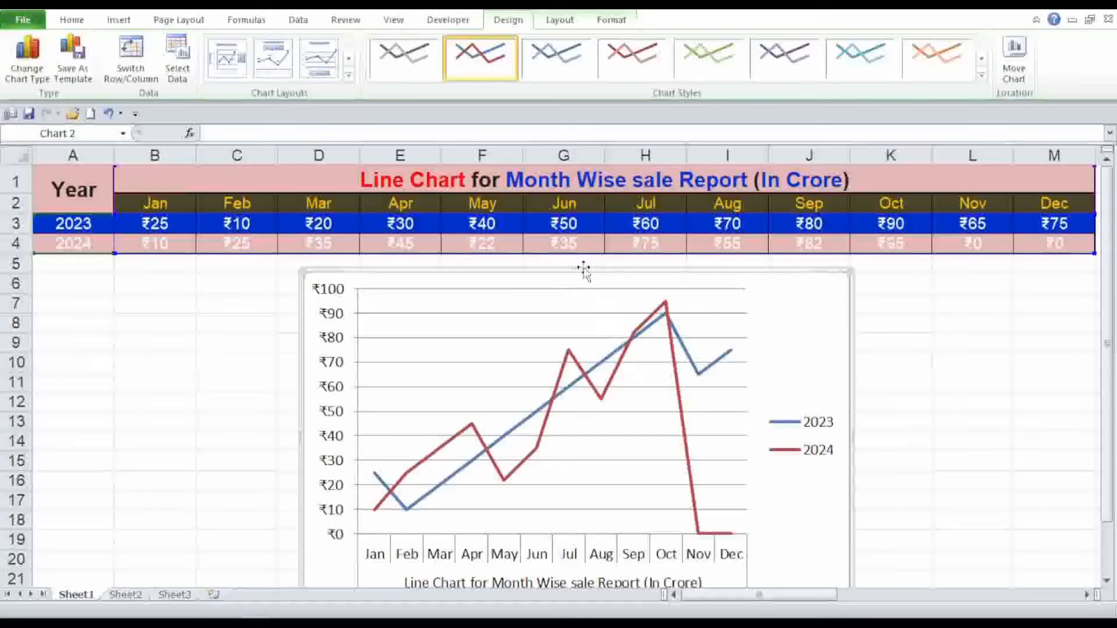
key(Up)
key(Up)
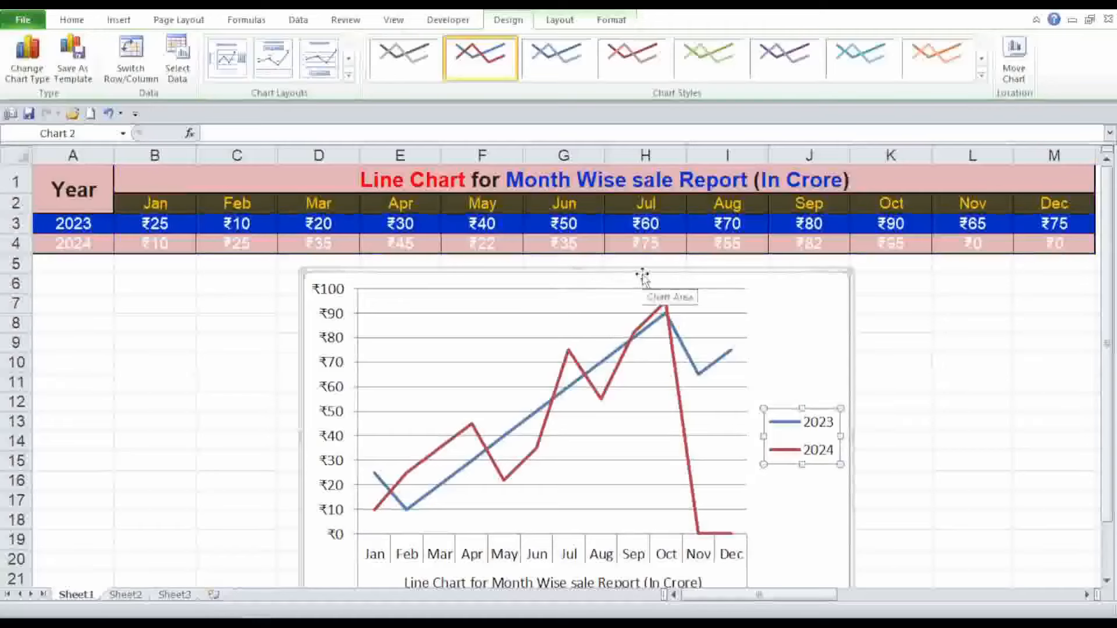
click(109, 114)
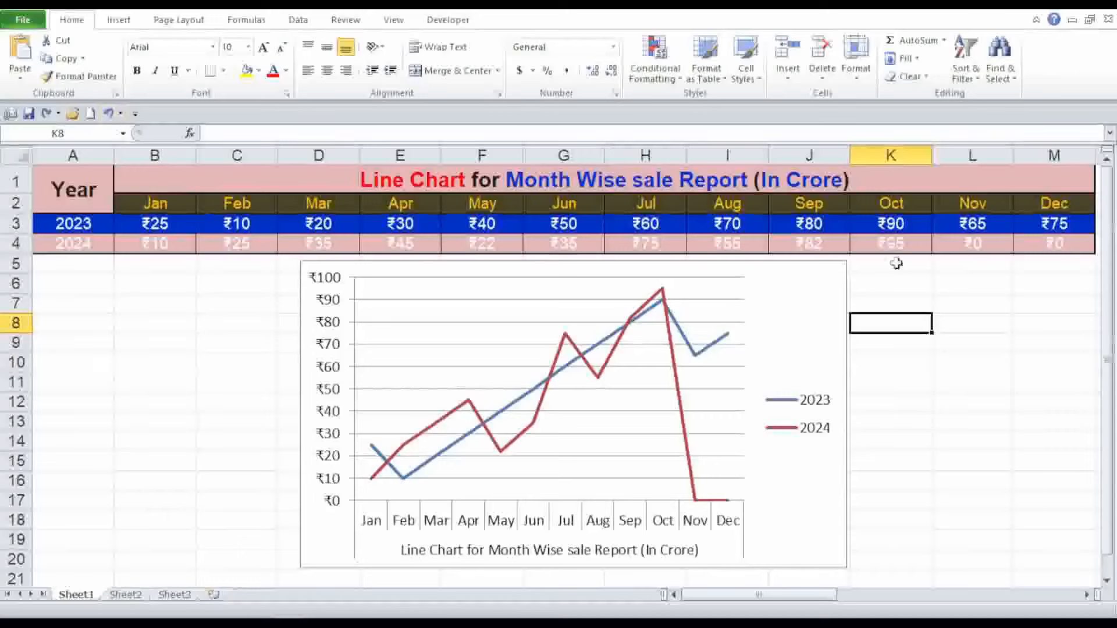
click(973, 356)
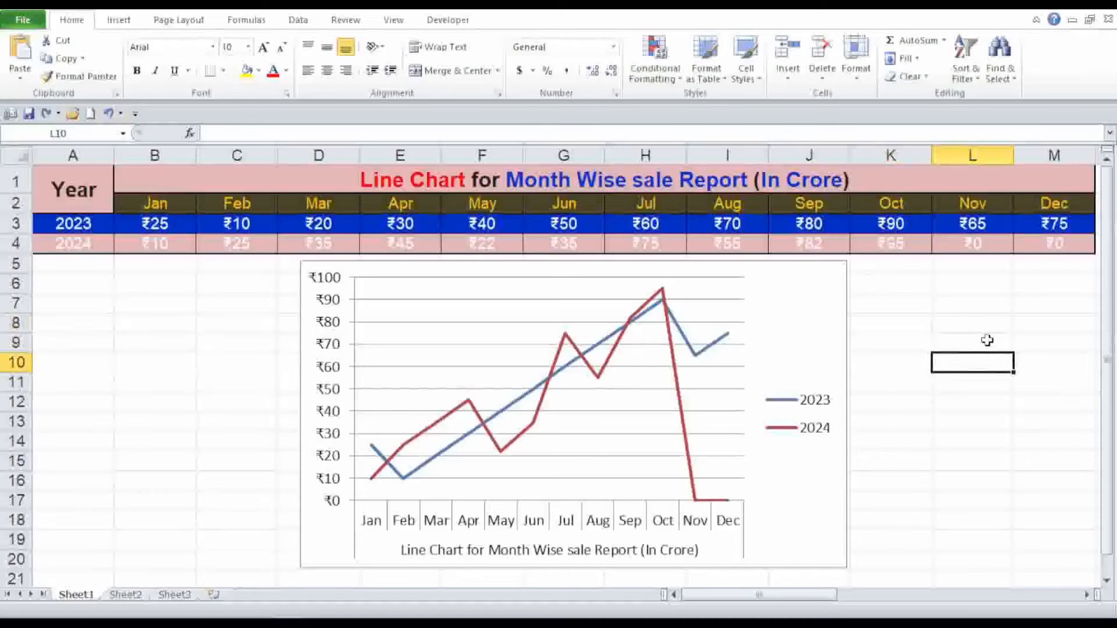
- Change the chart's data range to =Sheet1!$A$2:$M$4, leaving out the title row, and apply it
right_click(763, 305)
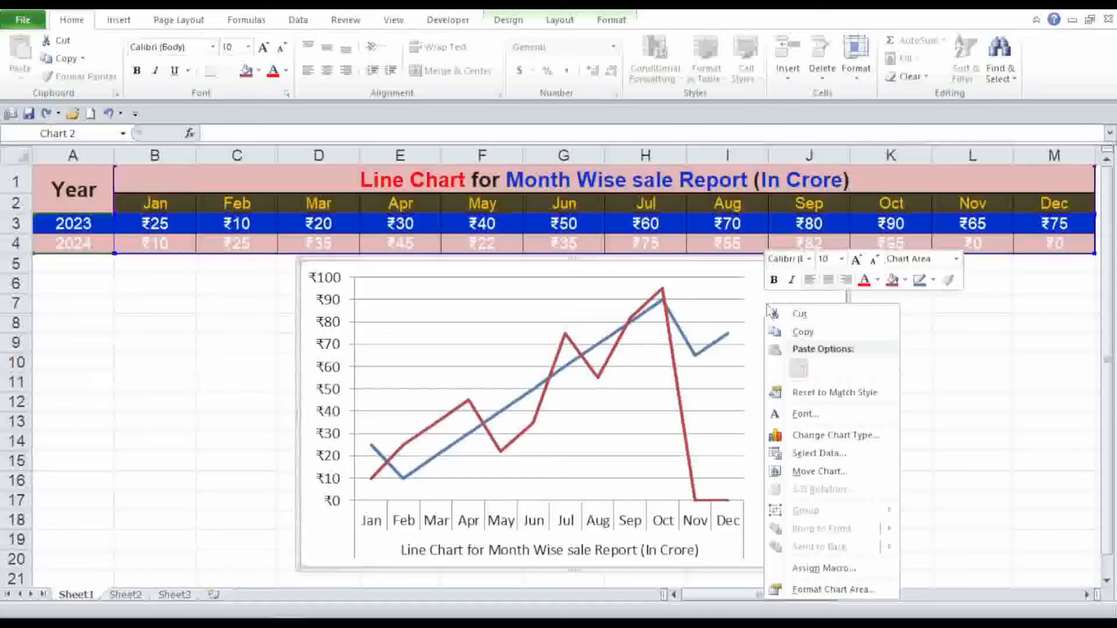
click(793, 454)
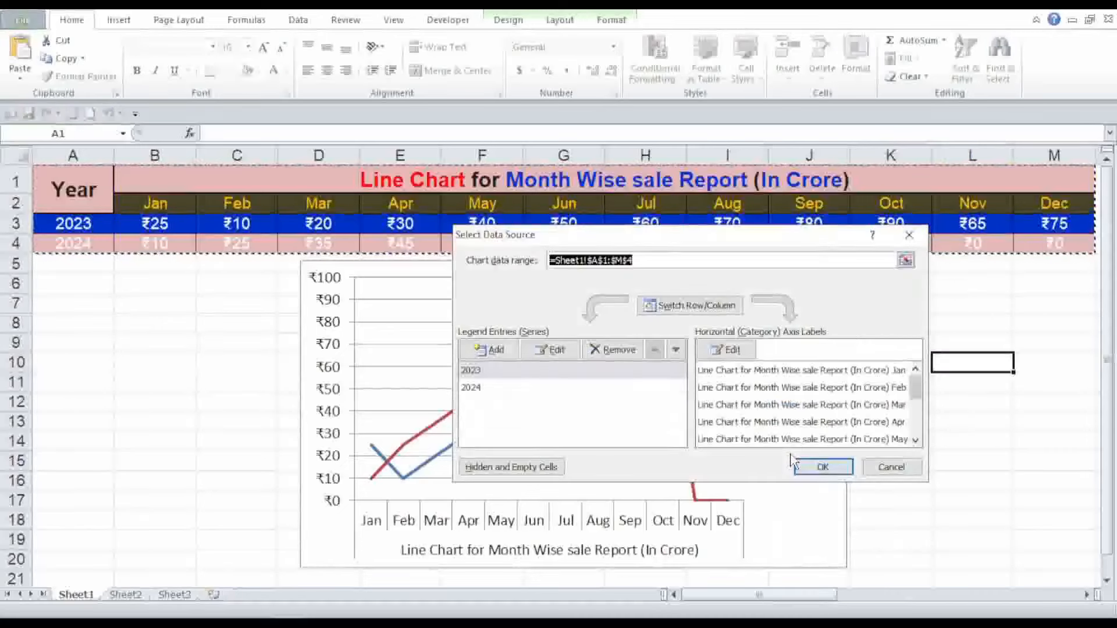
click(655, 262)
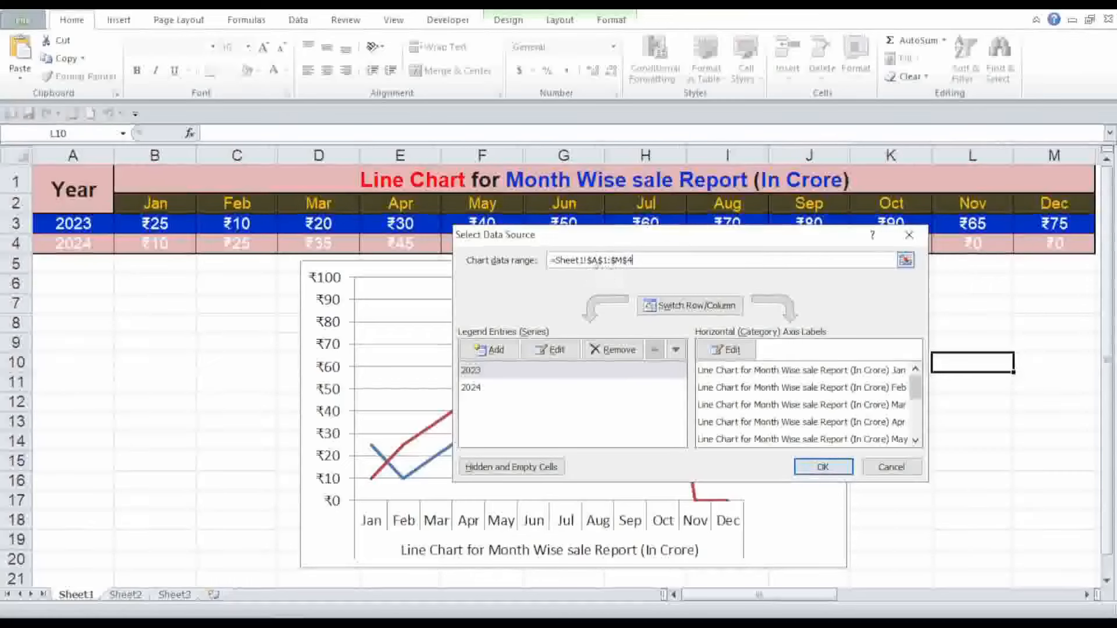
click(609, 259)
key(BackSpace)
key(BackSpace)
text(2:)
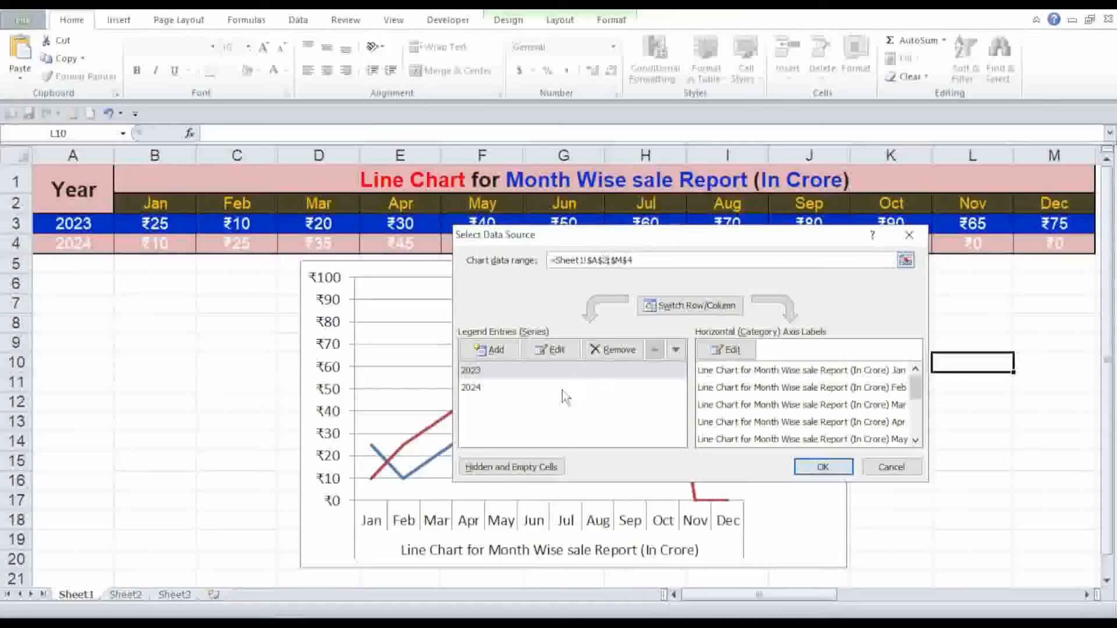
click(823, 467)
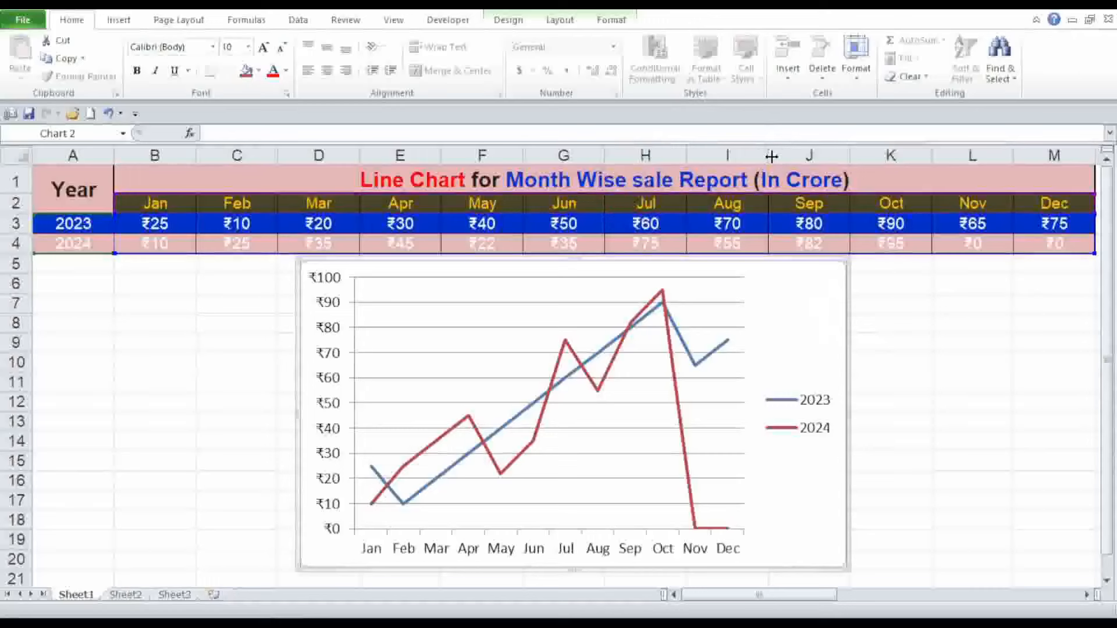
click(854, 179)
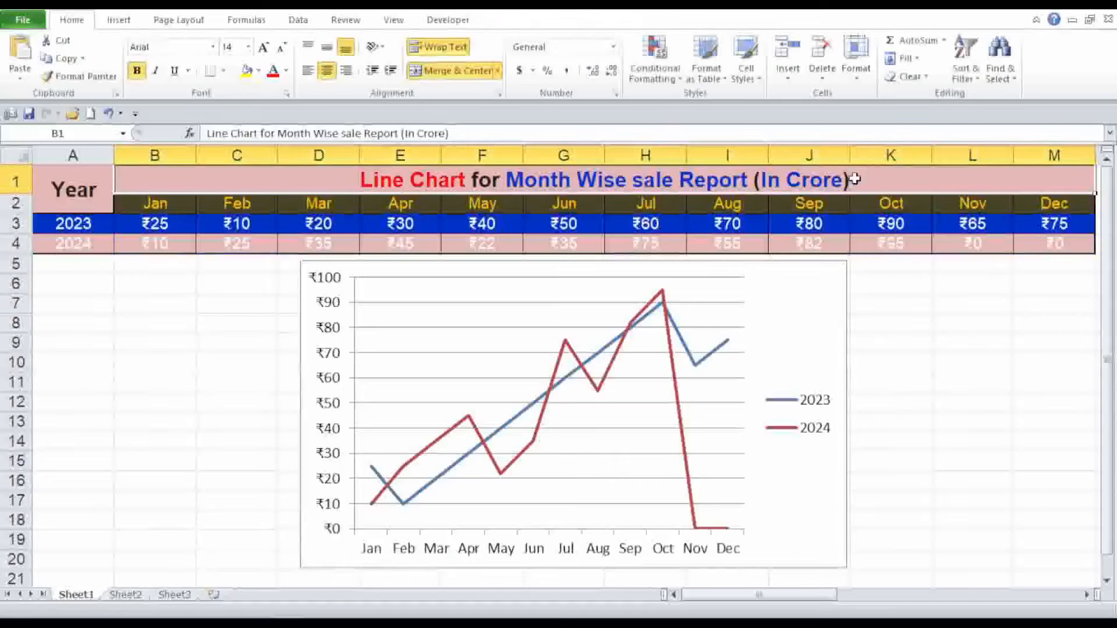
double_click(854, 180)
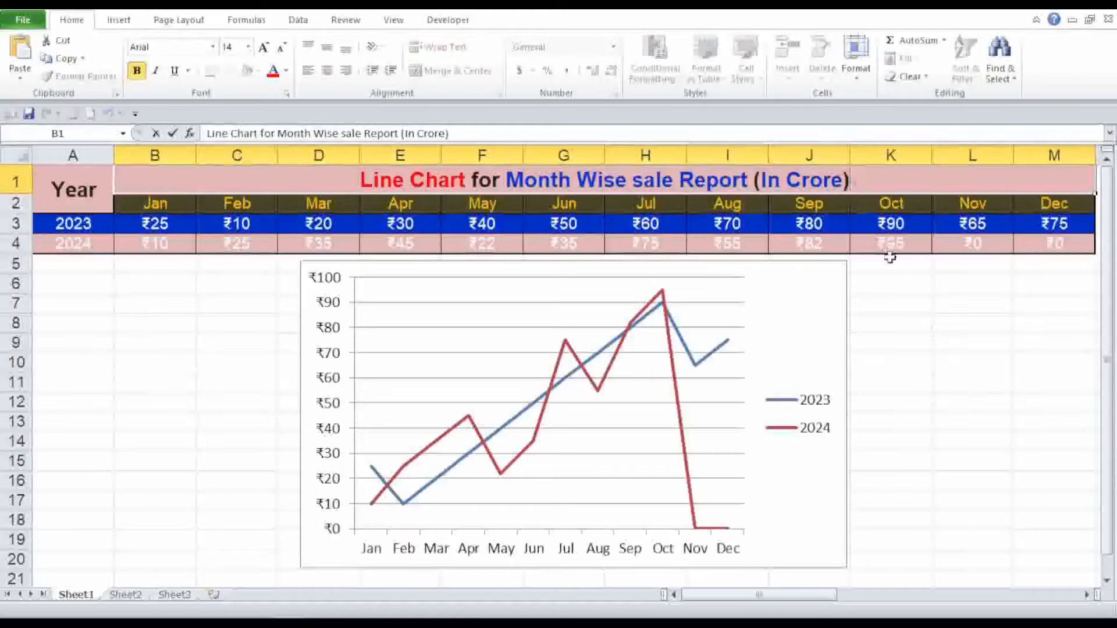
click(946, 319)
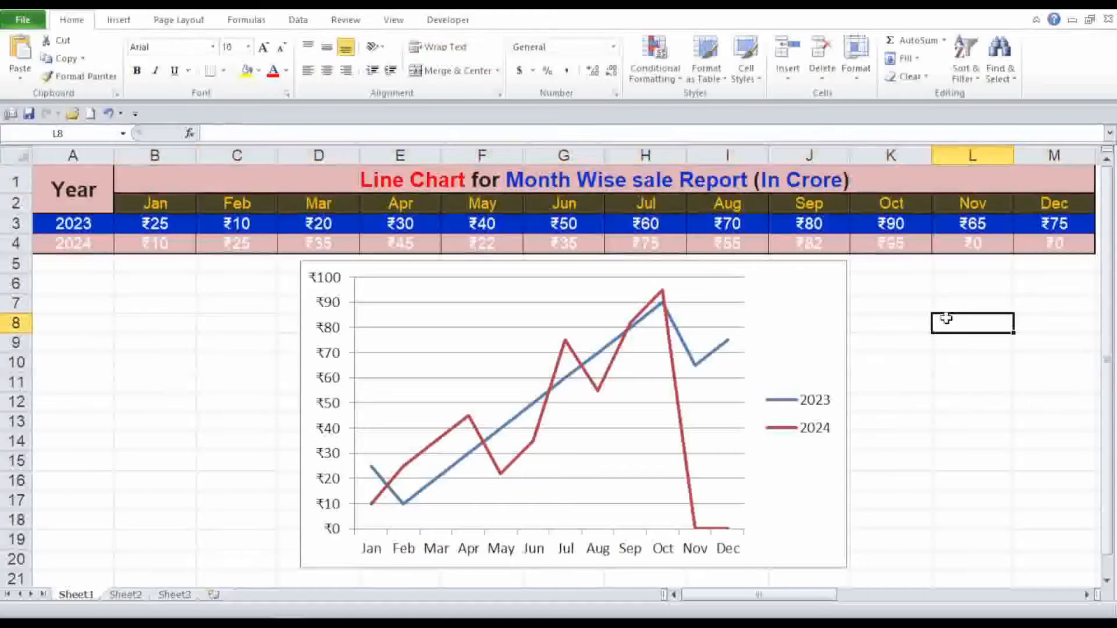
- Try switching the chart's rows and columns so the months become the series, and undo the switch
click(772, 295)
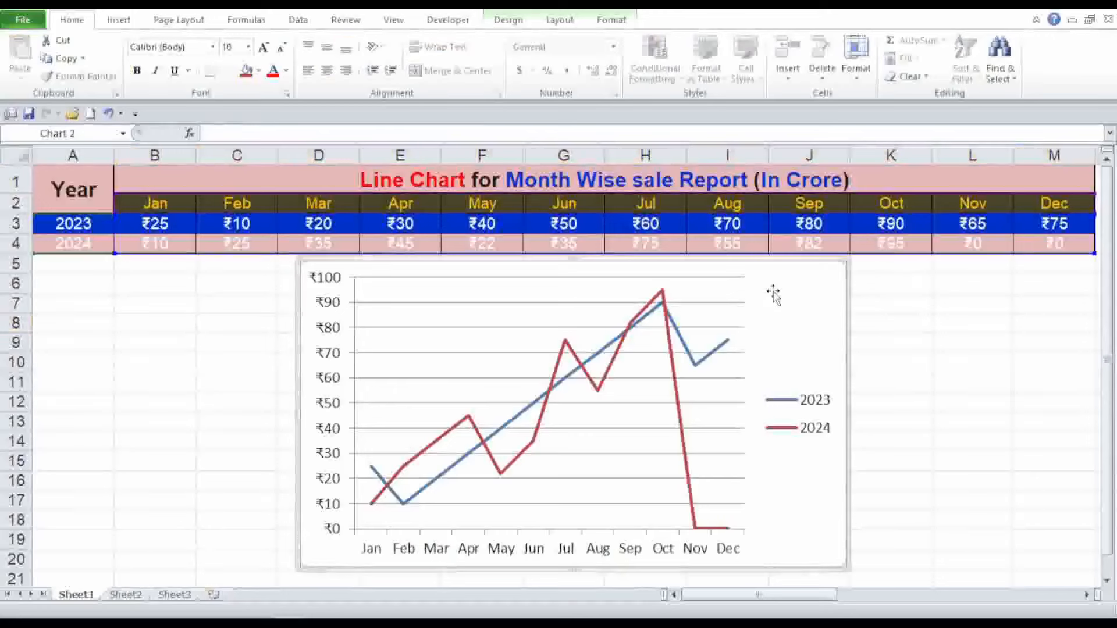
click(523, 22)
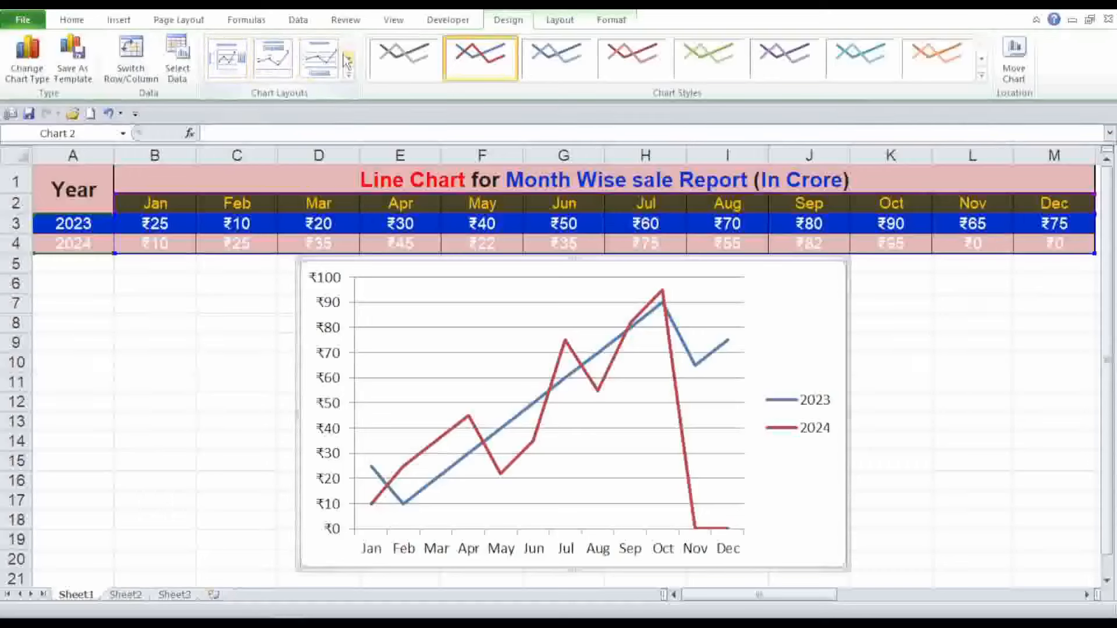
click(125, 69)
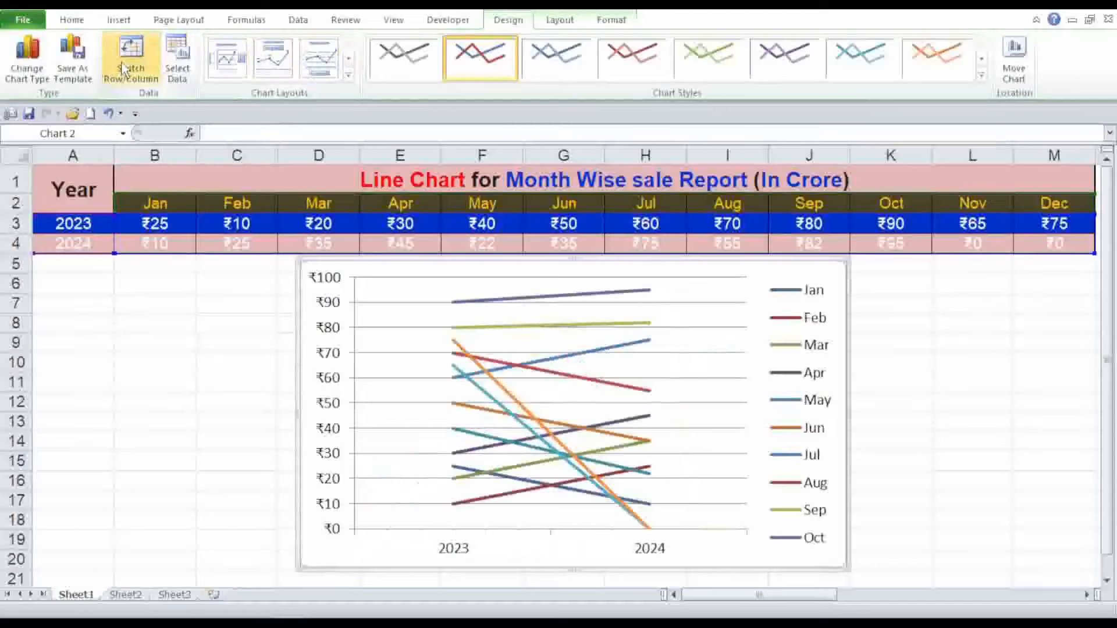
click(108, 113)
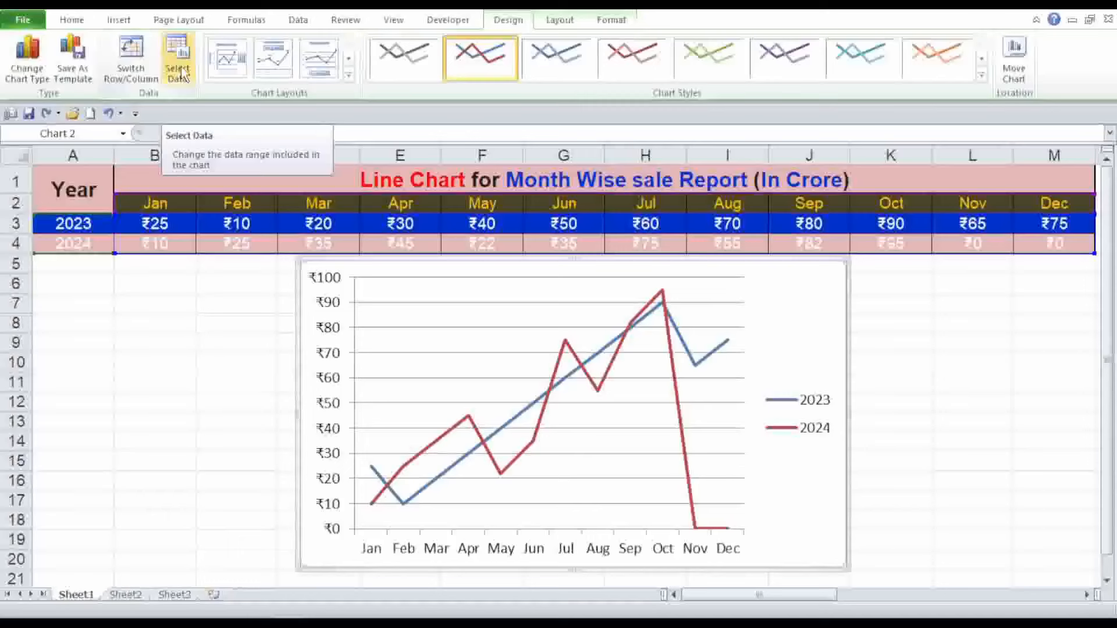
click(132, 62)
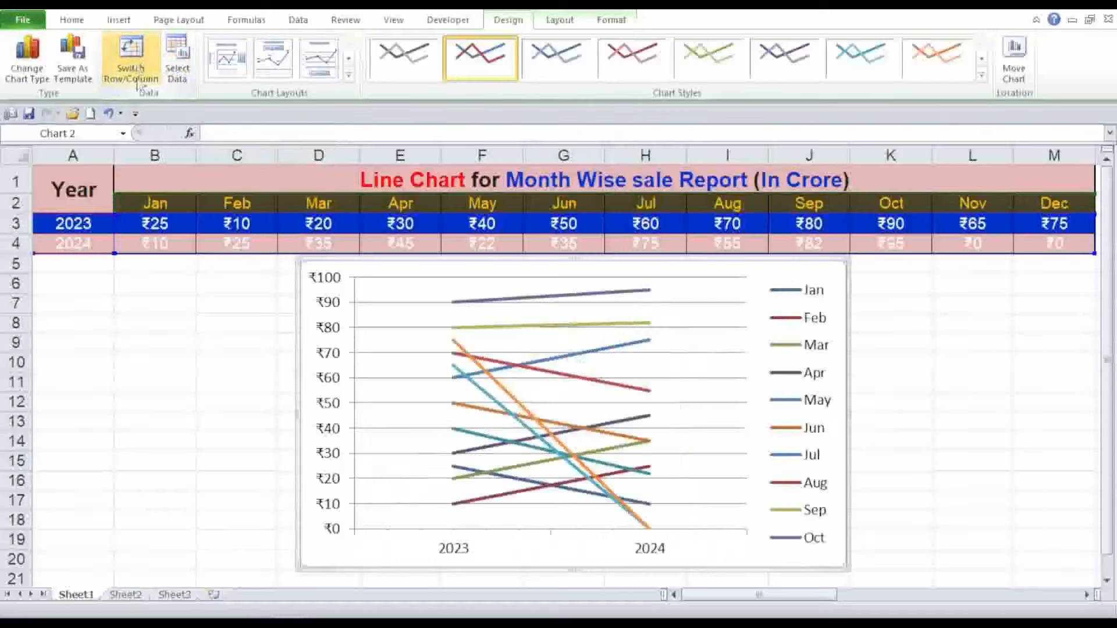
click(107, 114)
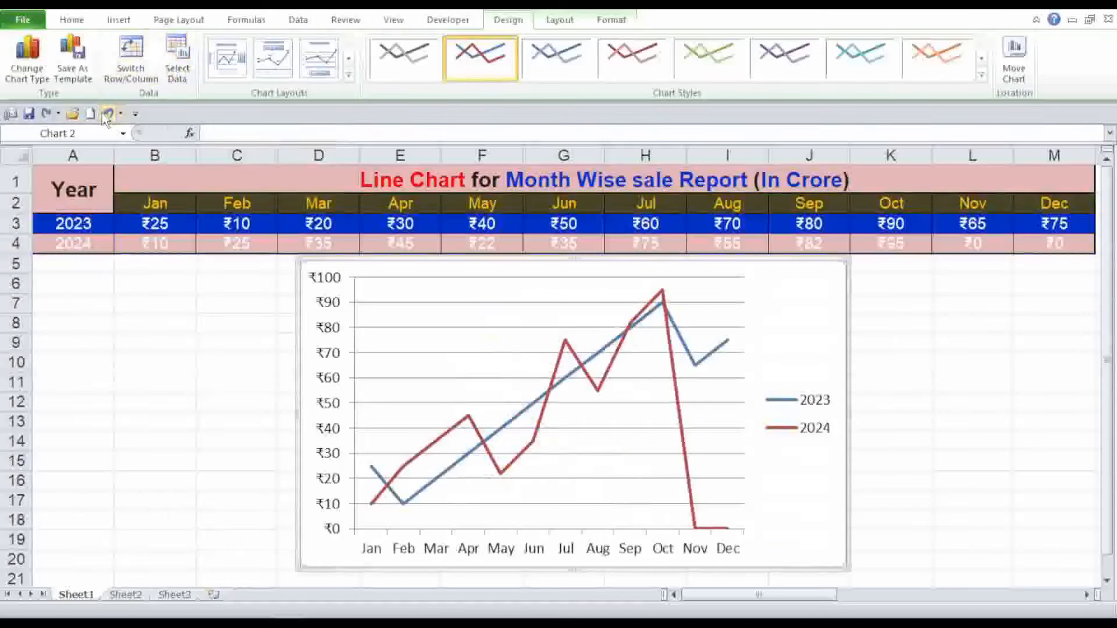
- Review the chart's data range, series and category labels in its data source settings
click(179, 73)
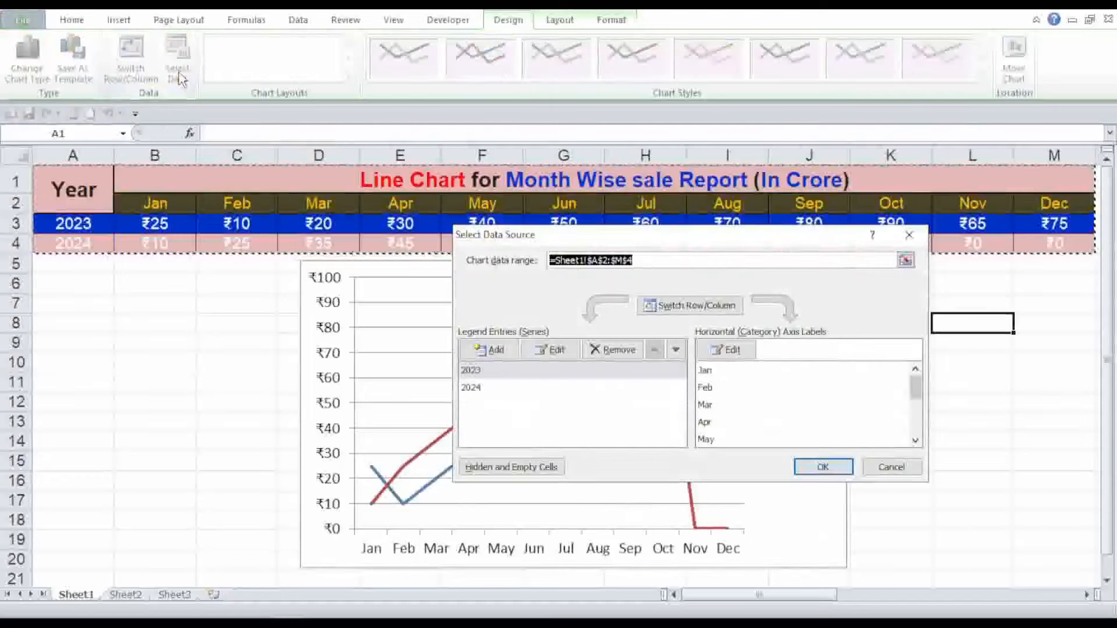
click(880, 470)
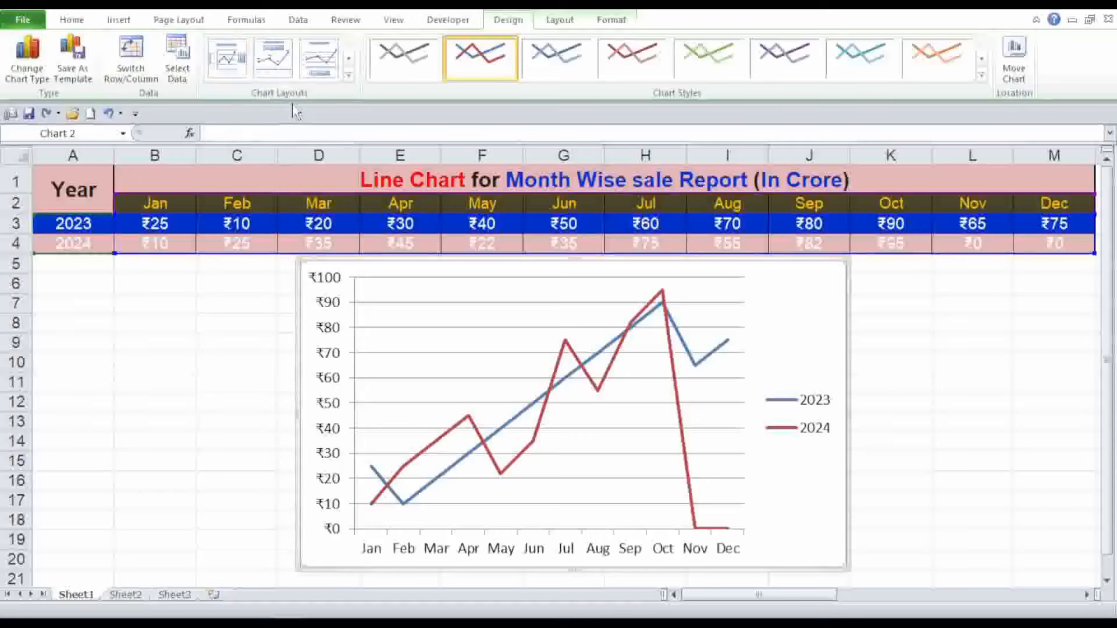
click(388, 185)
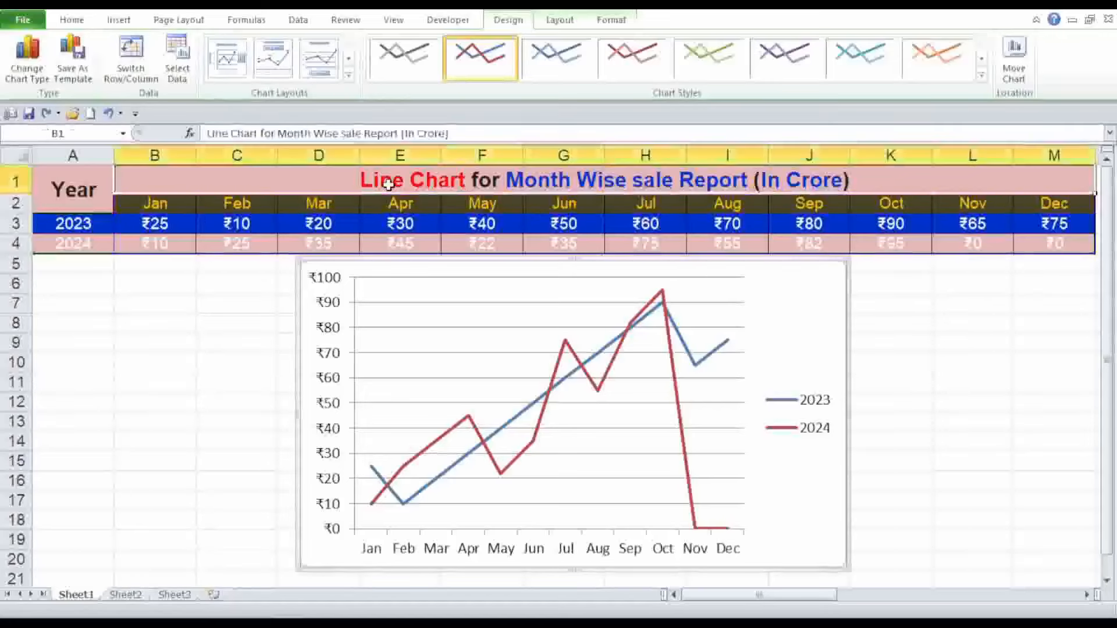
double_click(407, 180)
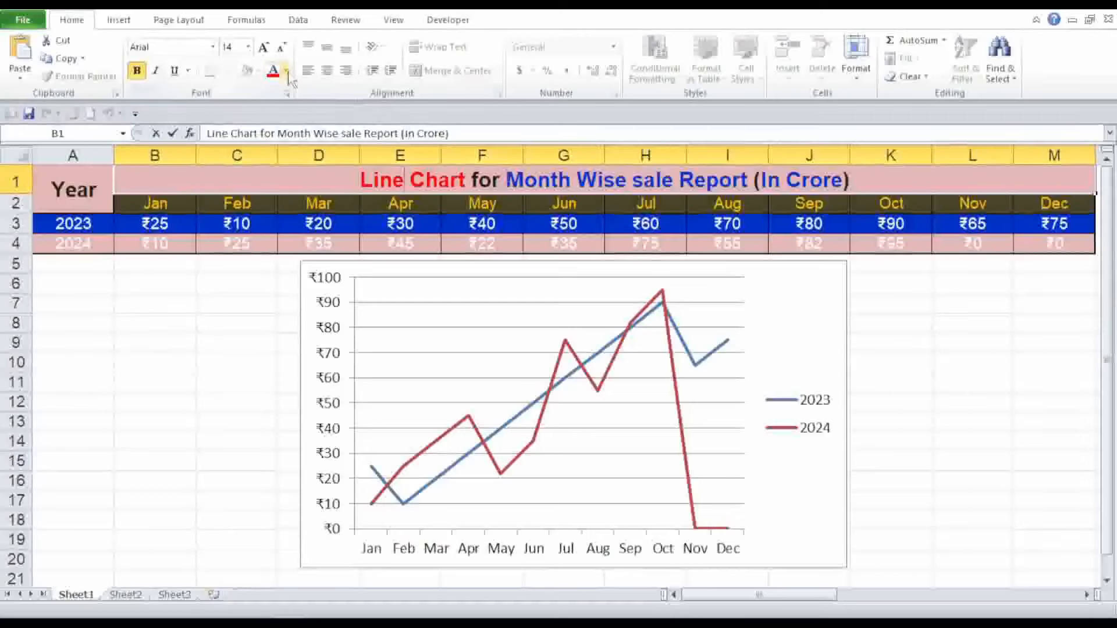
- Apply the first predefined chart layout, which adds a chart title and a vertical axis title beside the legend
click(563, 291)
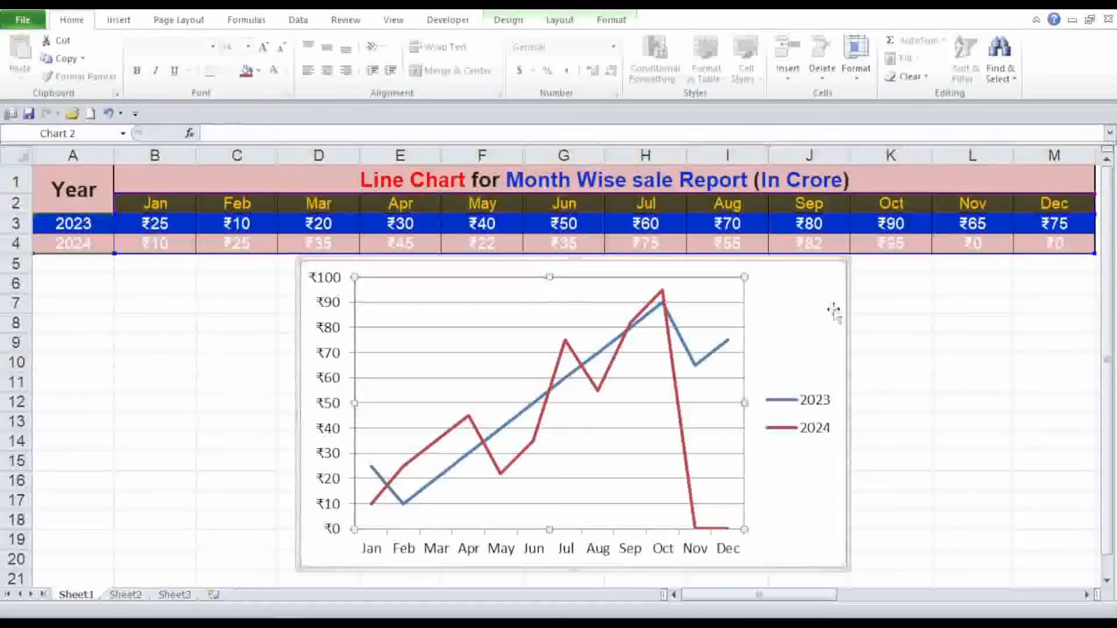
click(509, 21)
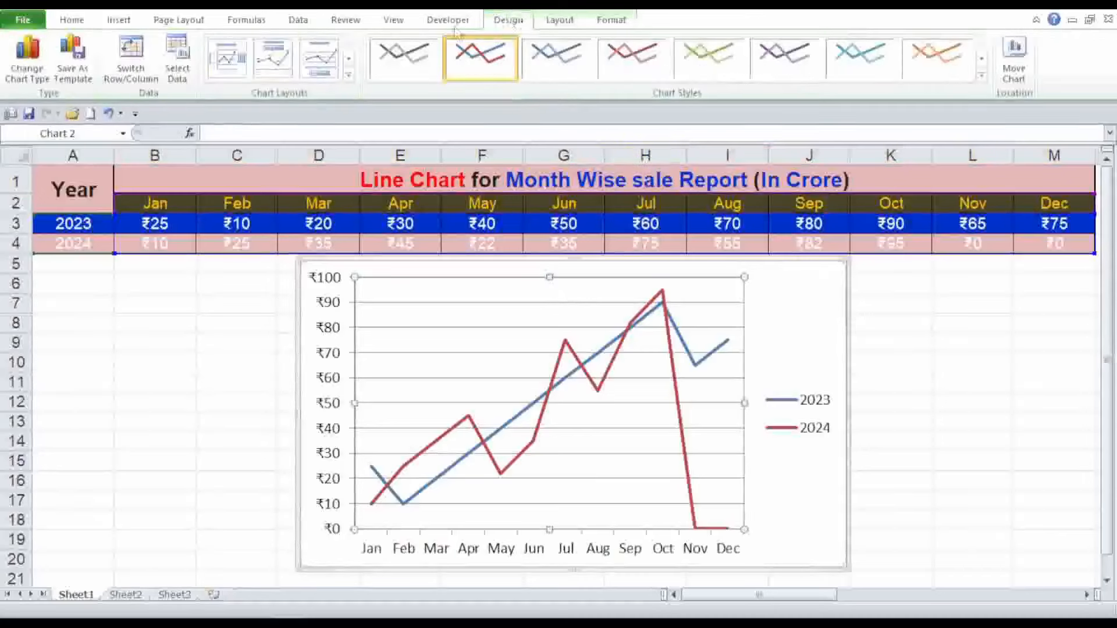
click(240, 64)
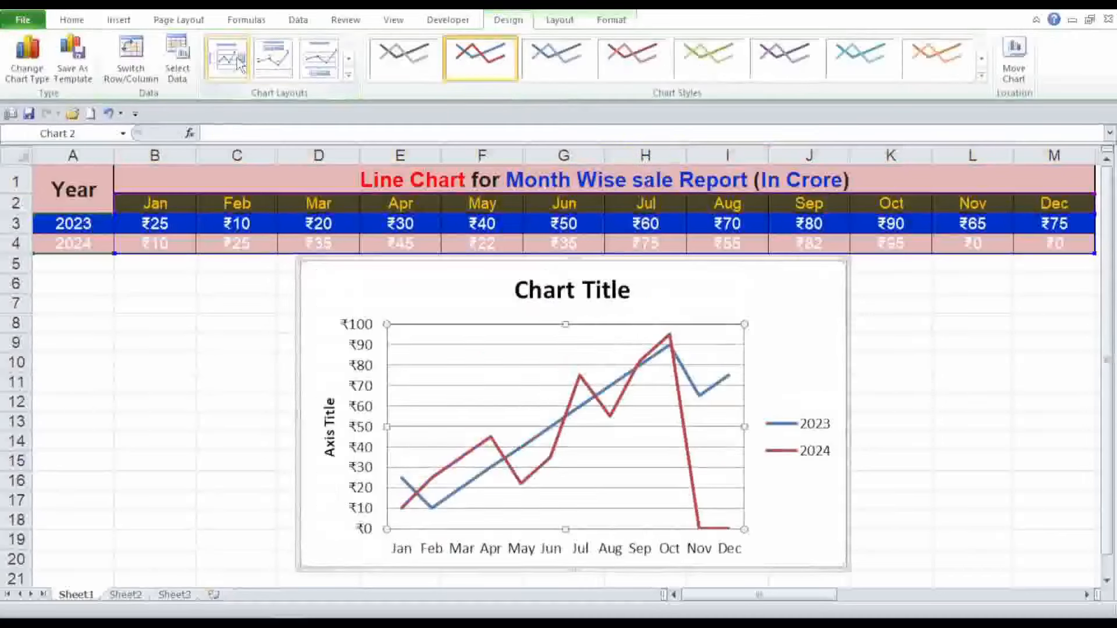
- Replace the placeholder chart title with "Month Wise sale Report (In Crore)" copied from cell B1, in non-bold text
double_click(476, 177)
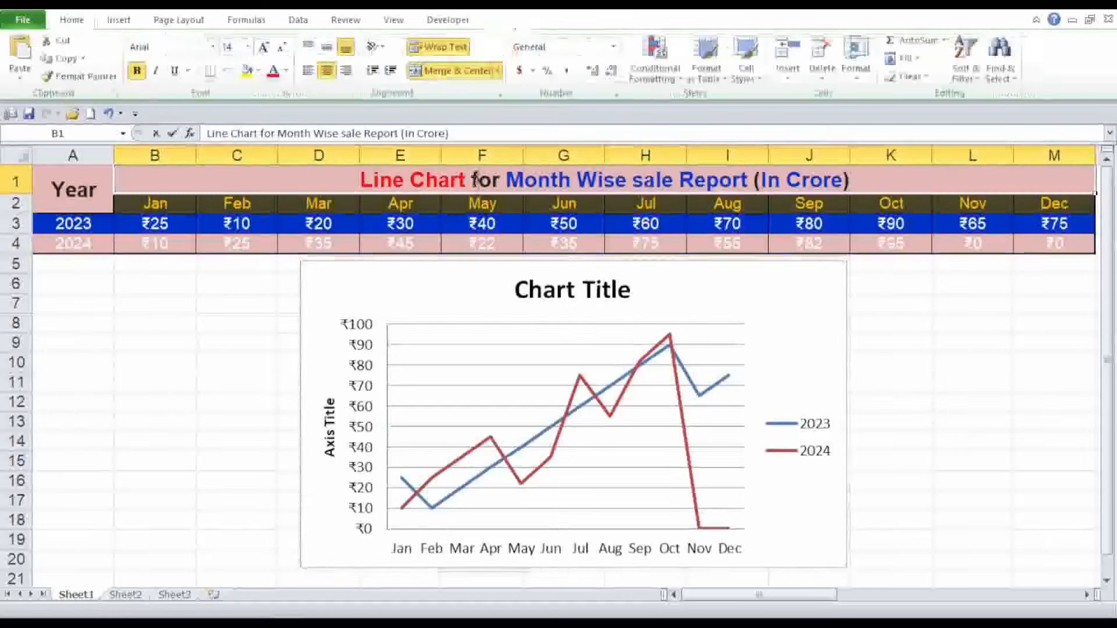
drag(506, 180, 884, 179)
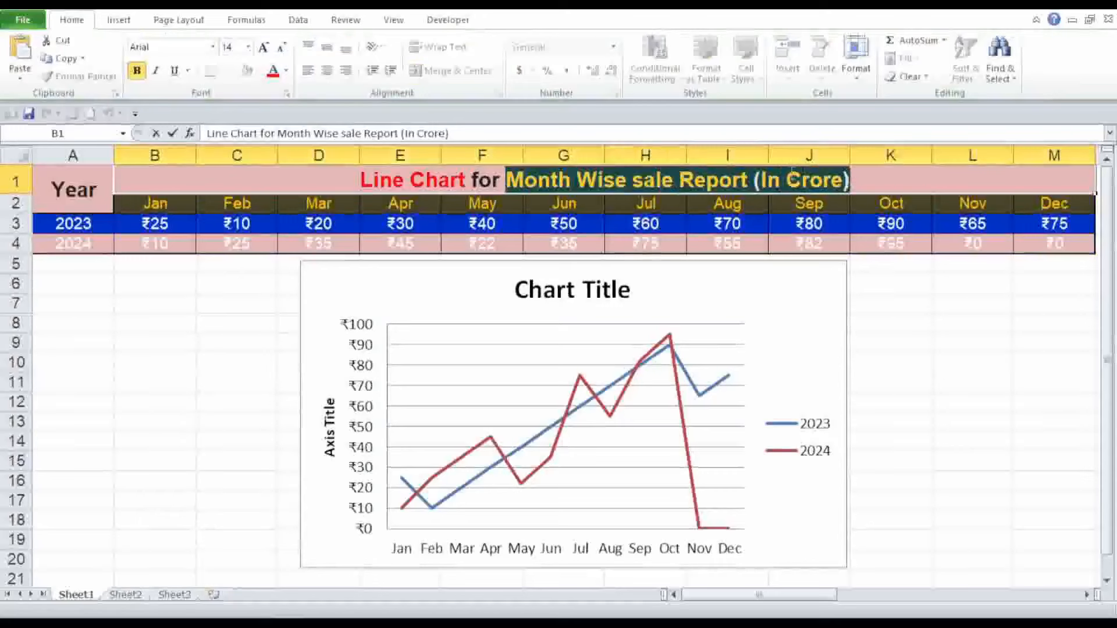
right_click(793, 170)
click(833, 203)
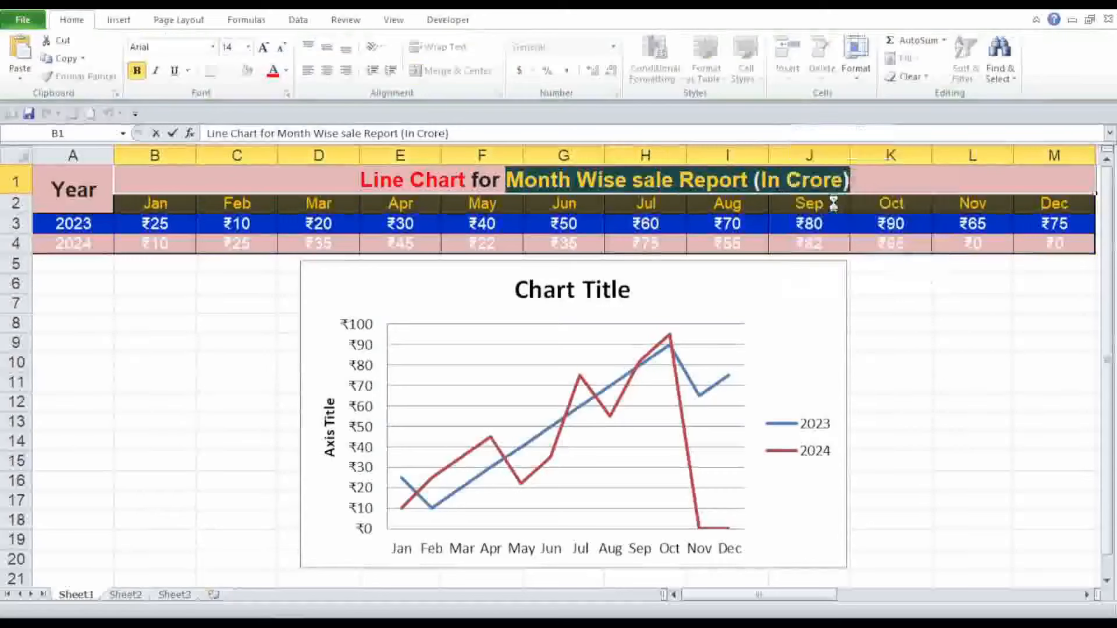
click(709, 287)
click(622, 290)
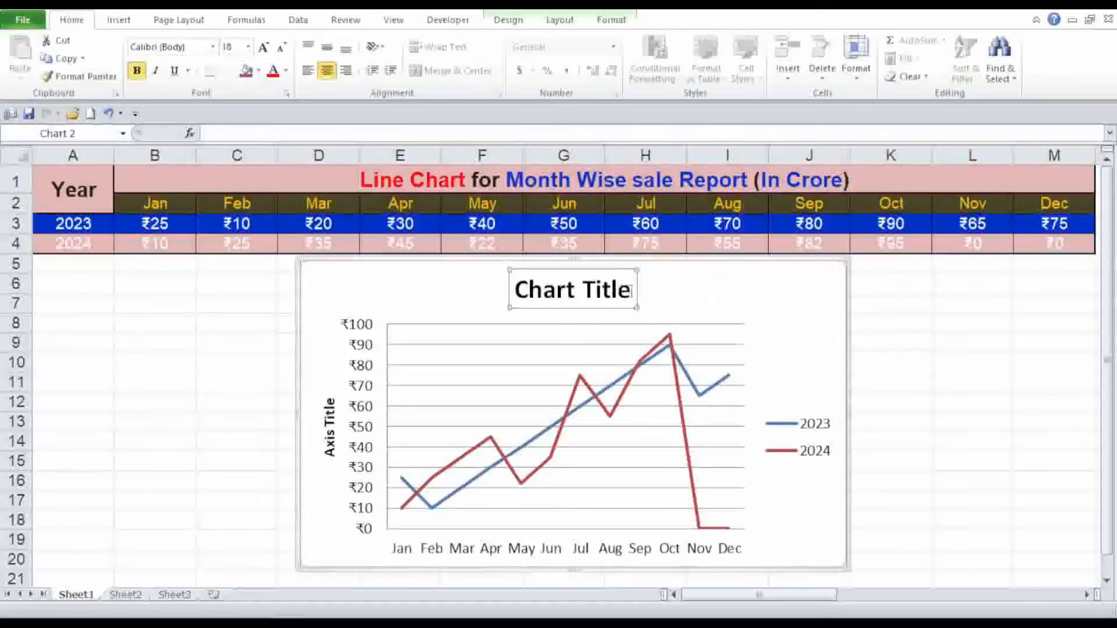
drag(631, 290, 490, 273)
right_click(544, 300)
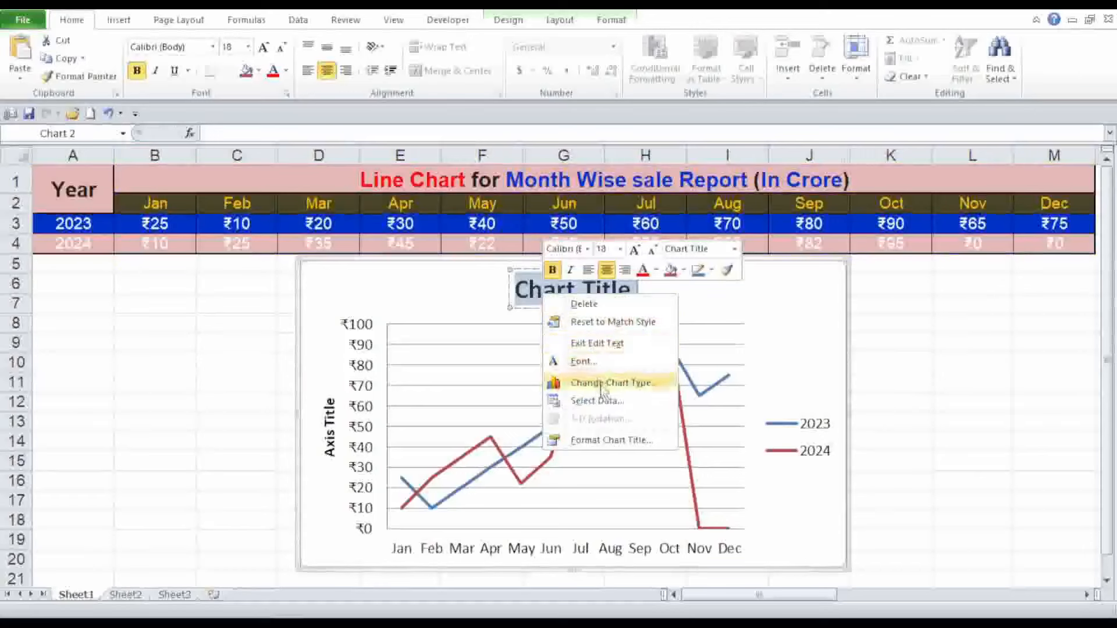
key(Escape)
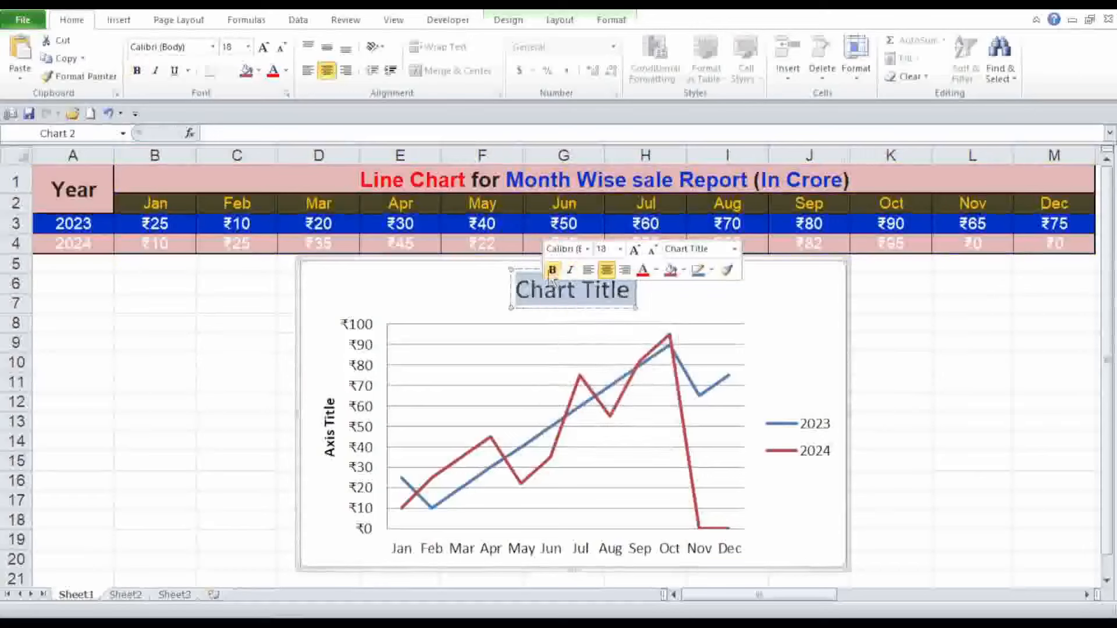
key(ctrl+v)
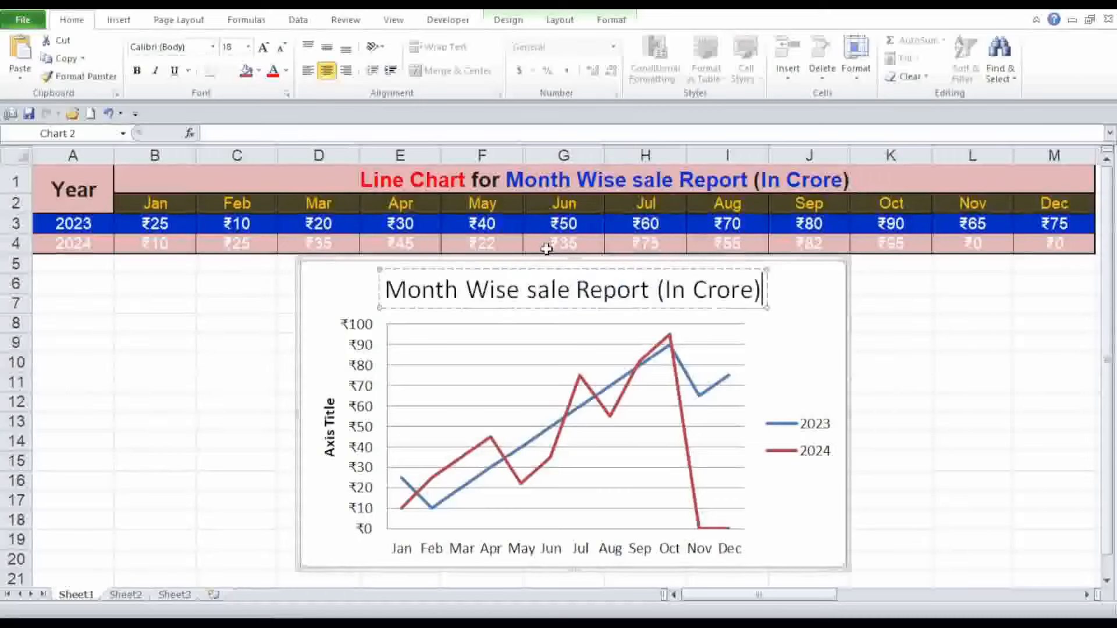
click(811, 289)
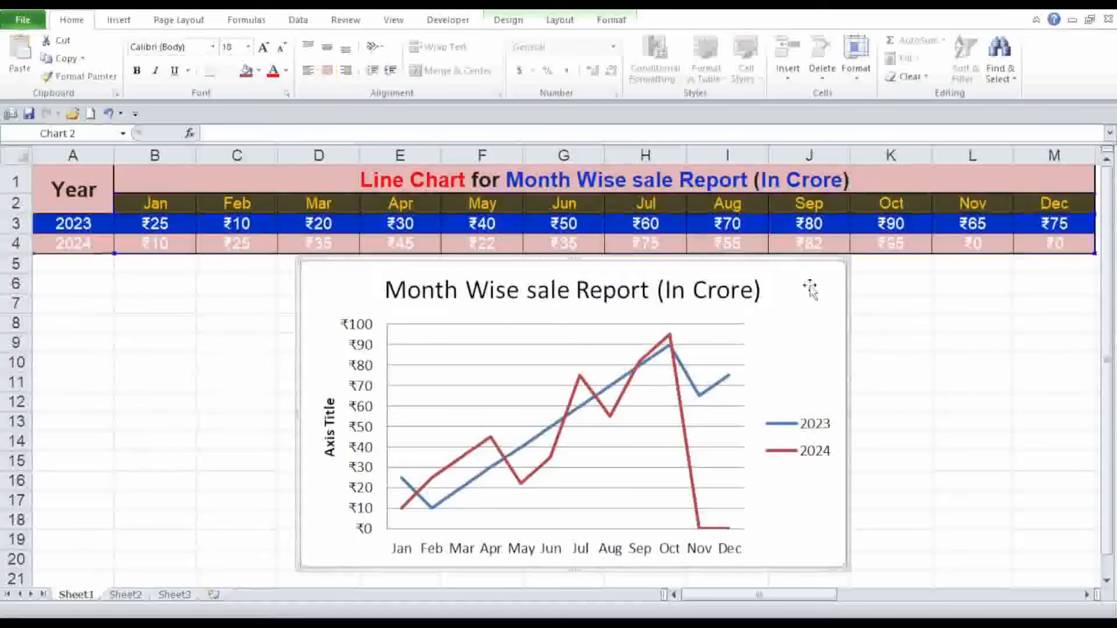
click(327, 427)
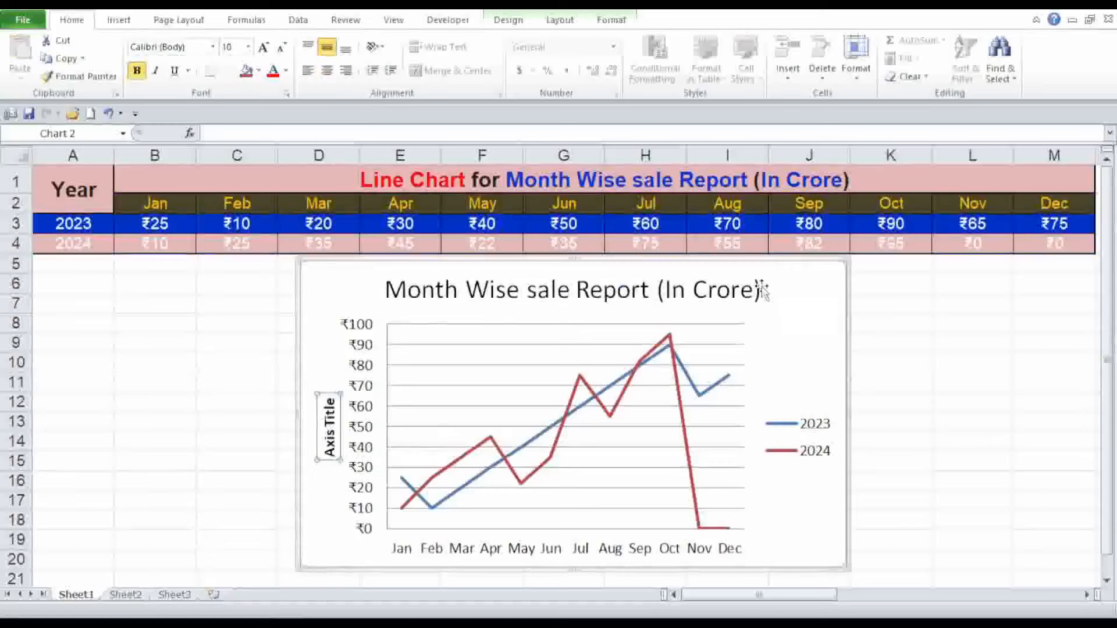
click(775, 297)
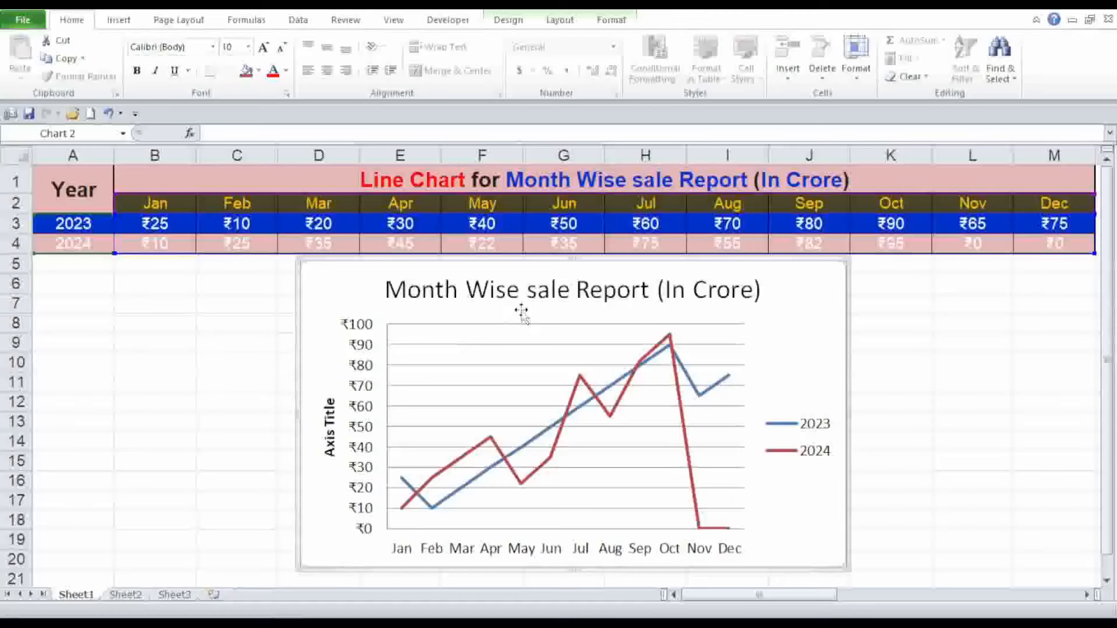
click(515, 21)
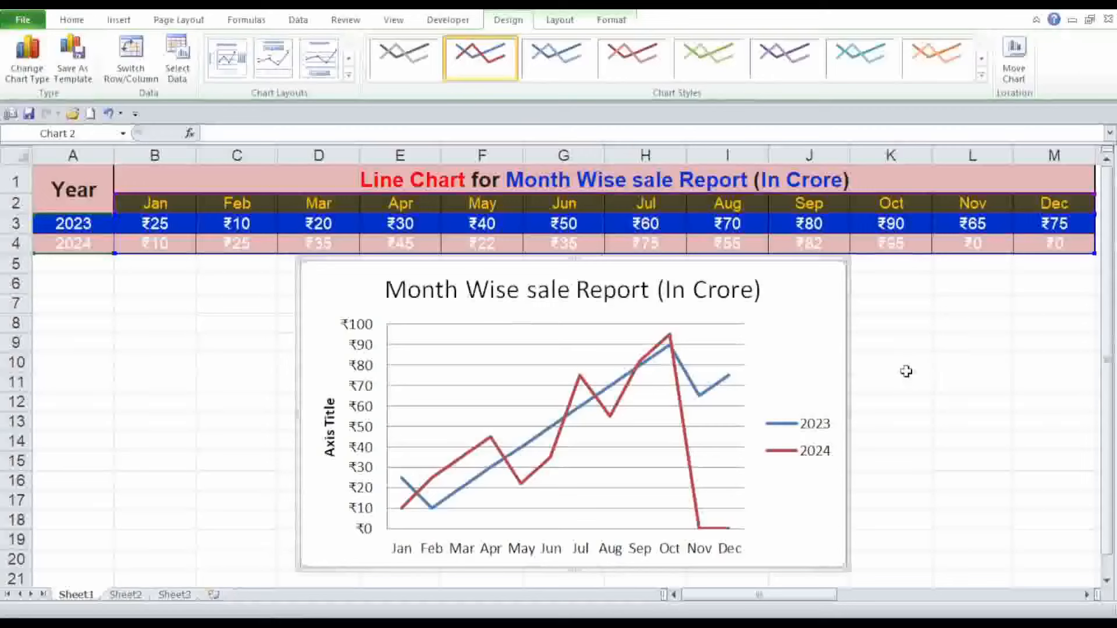
- Set the chart title's position to Centered Overlay Title
click(560, 20)
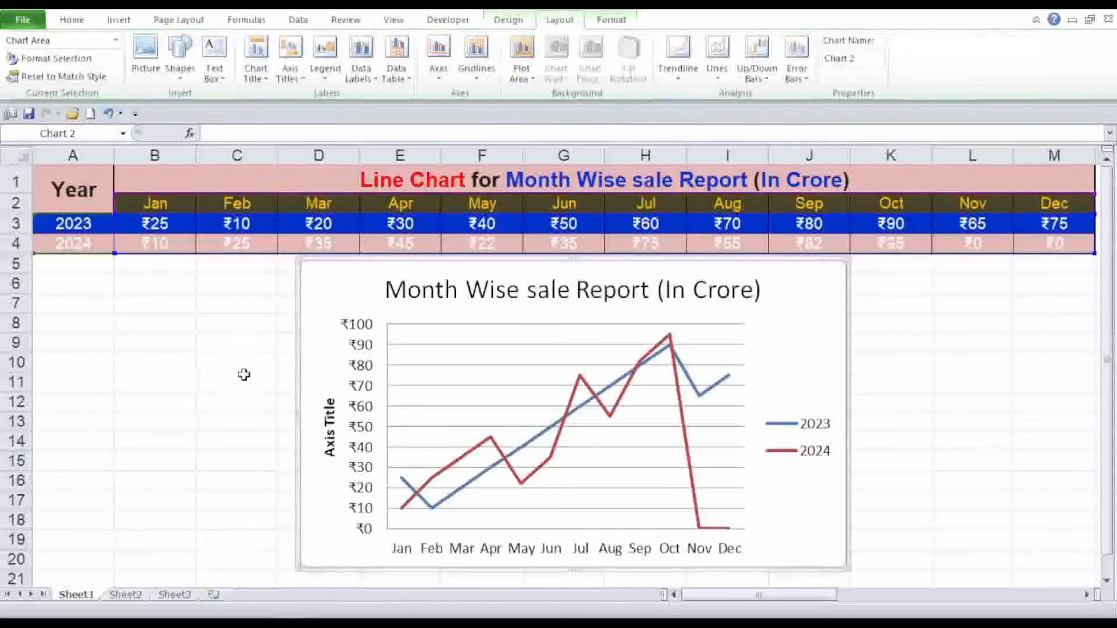
click(270, 82)
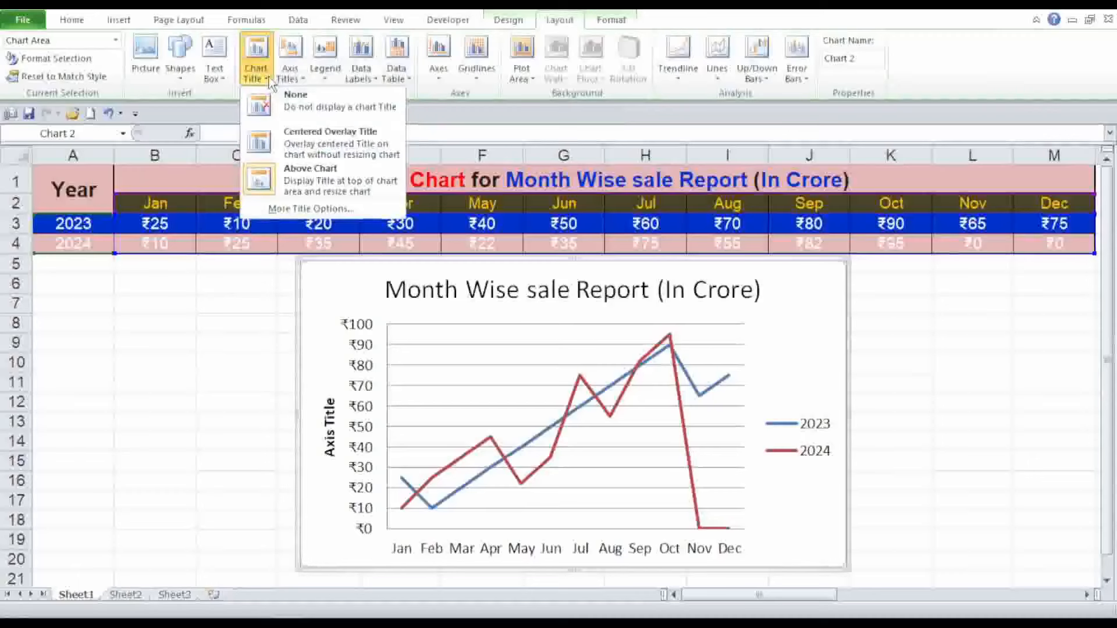
click(294, 152)
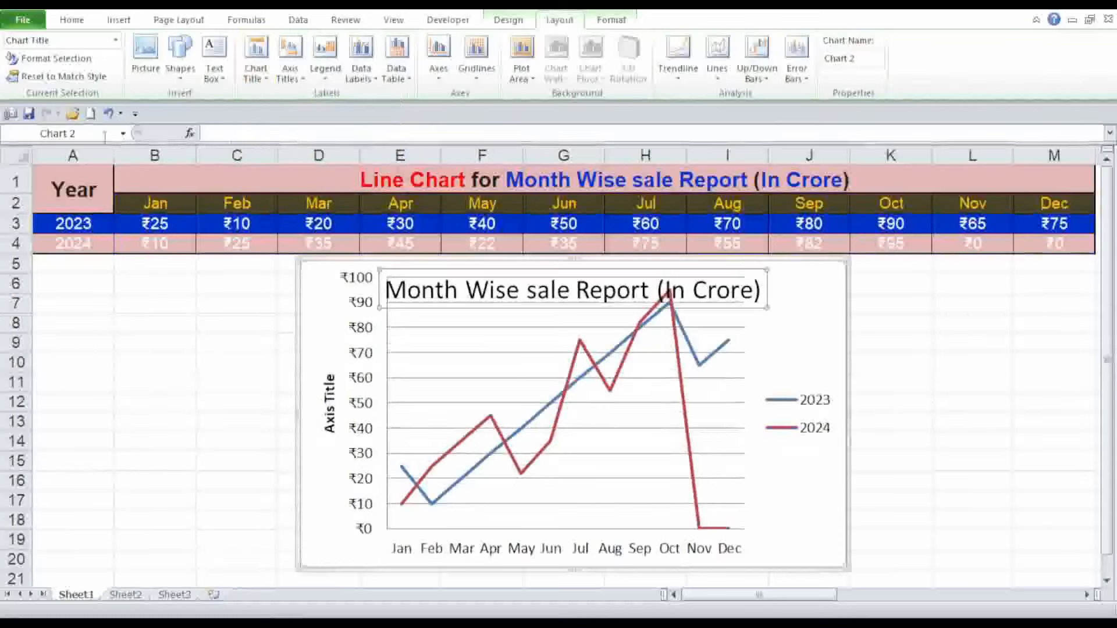
- Undo the chart title's overlay placement and keep the primary vertical axis title set to Rotated Title
click(109, 113)
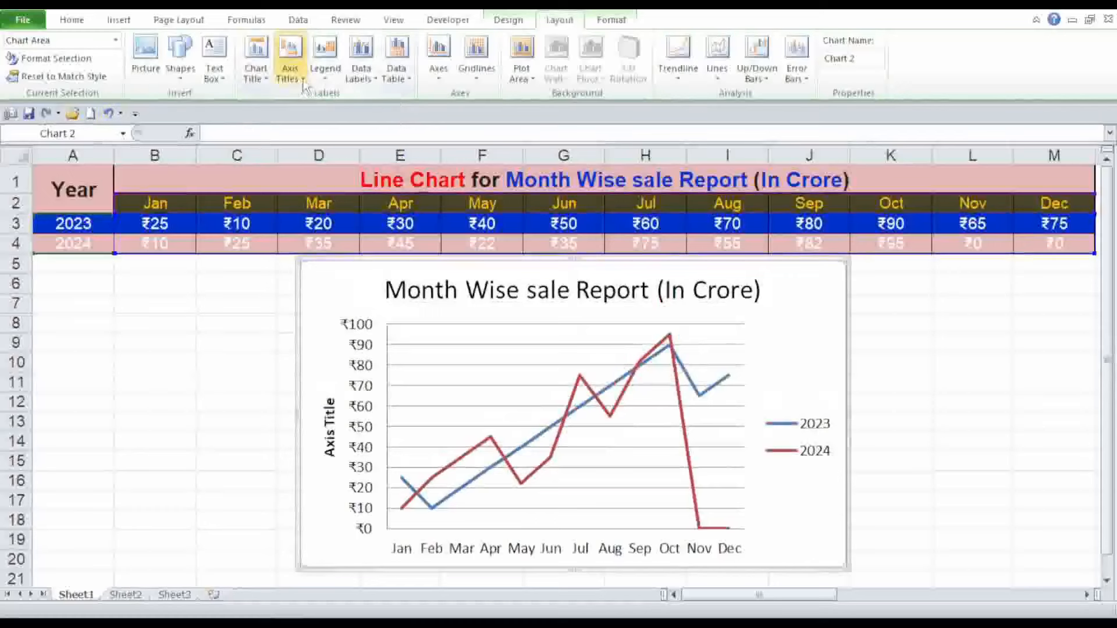
click(290, 61)
mouse_move(316, 116)
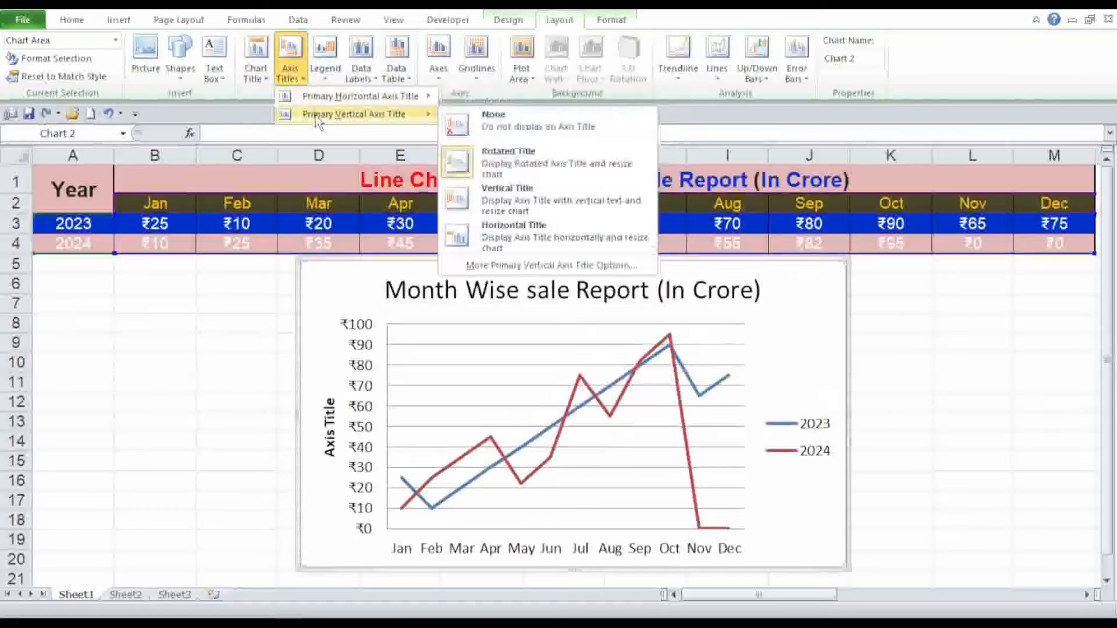
click(501, 170)
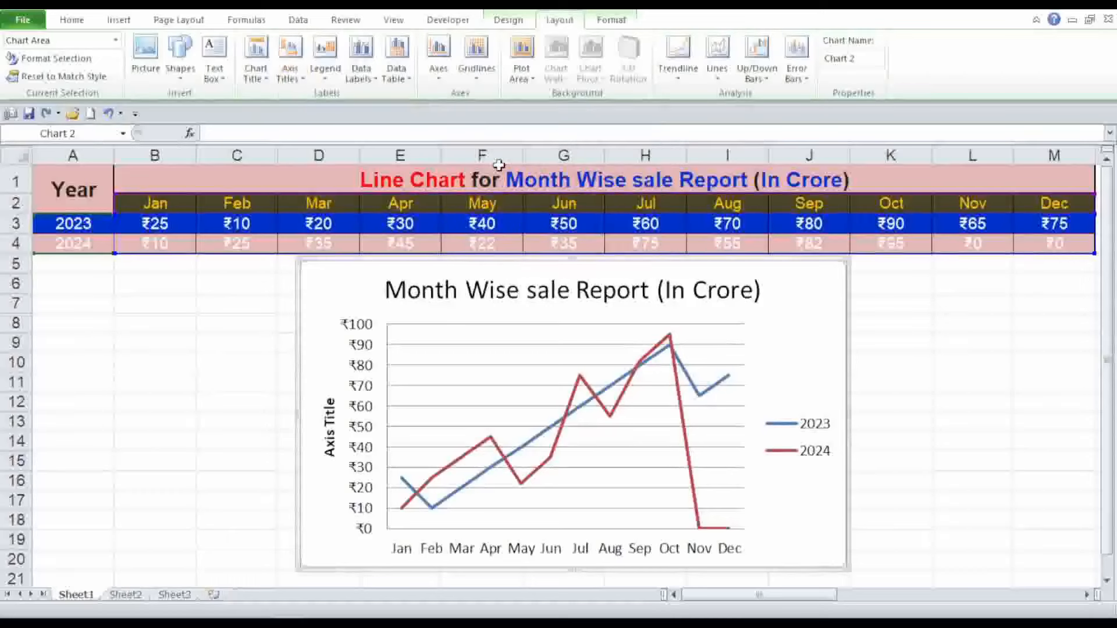
- Review the available placement options for the chart legend
click(322, 78)
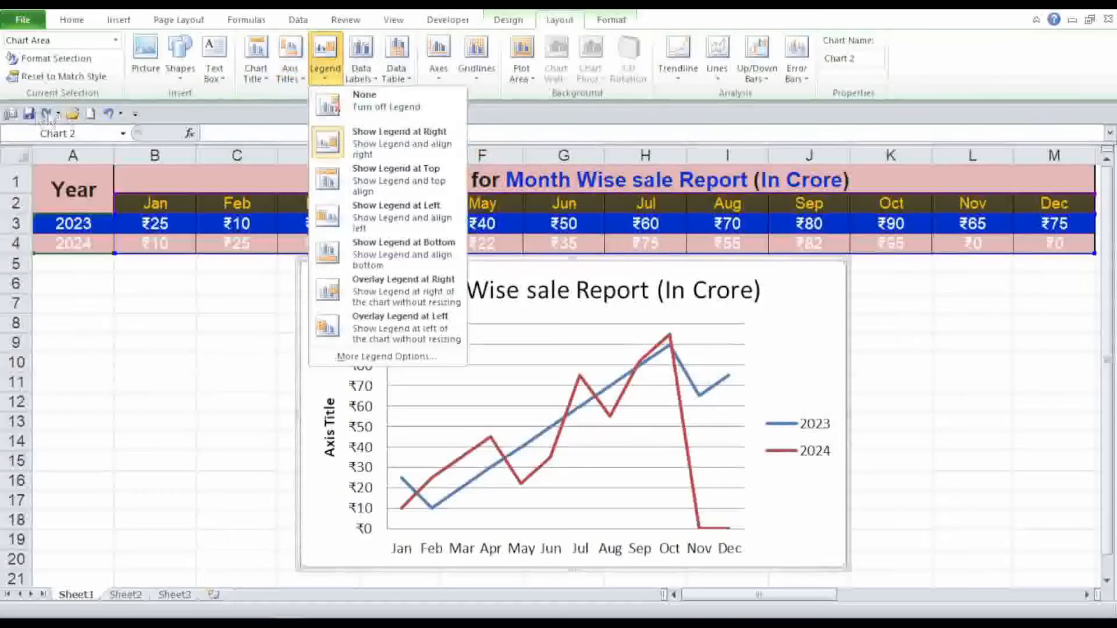
click(109, 113)
click(326, 80)
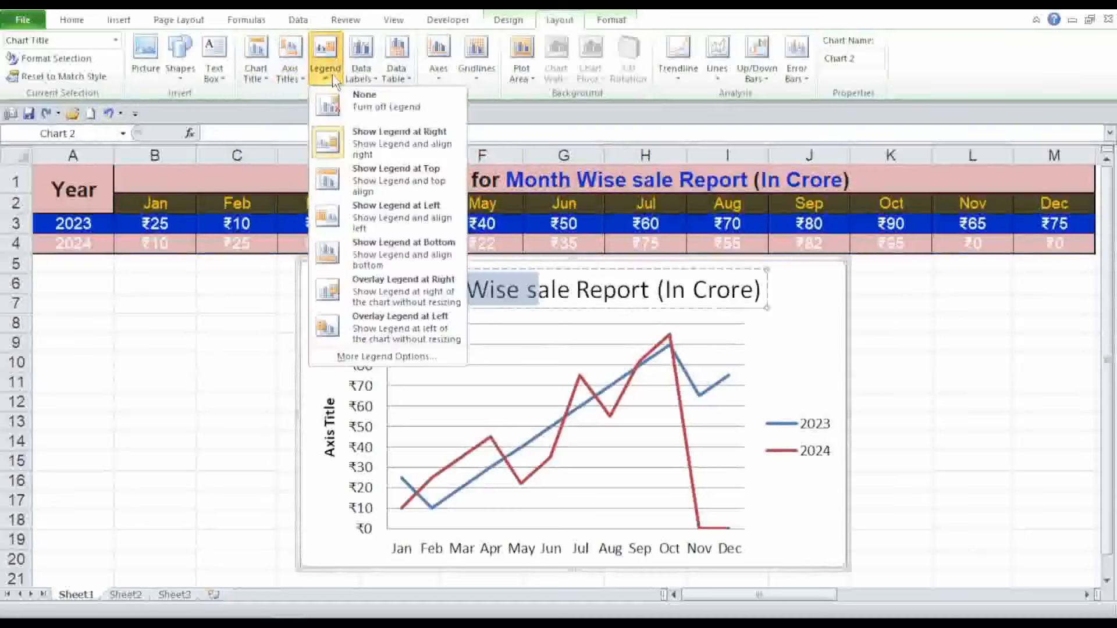
- Try data labels centered on the data points of both lines, and undo them
click(372, 72)
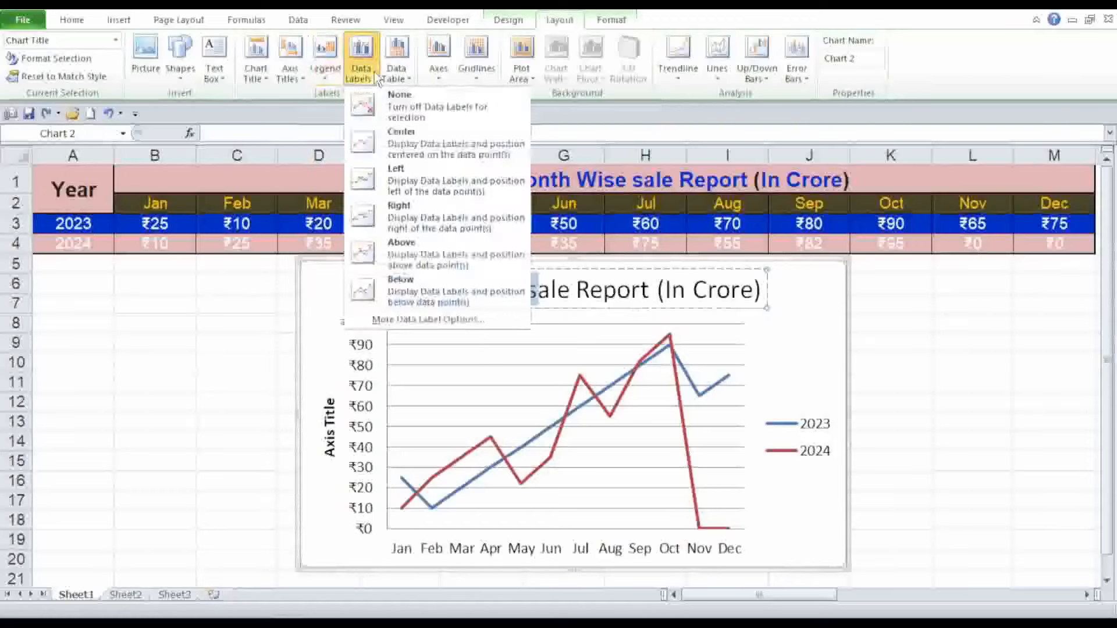
click(393, 152)
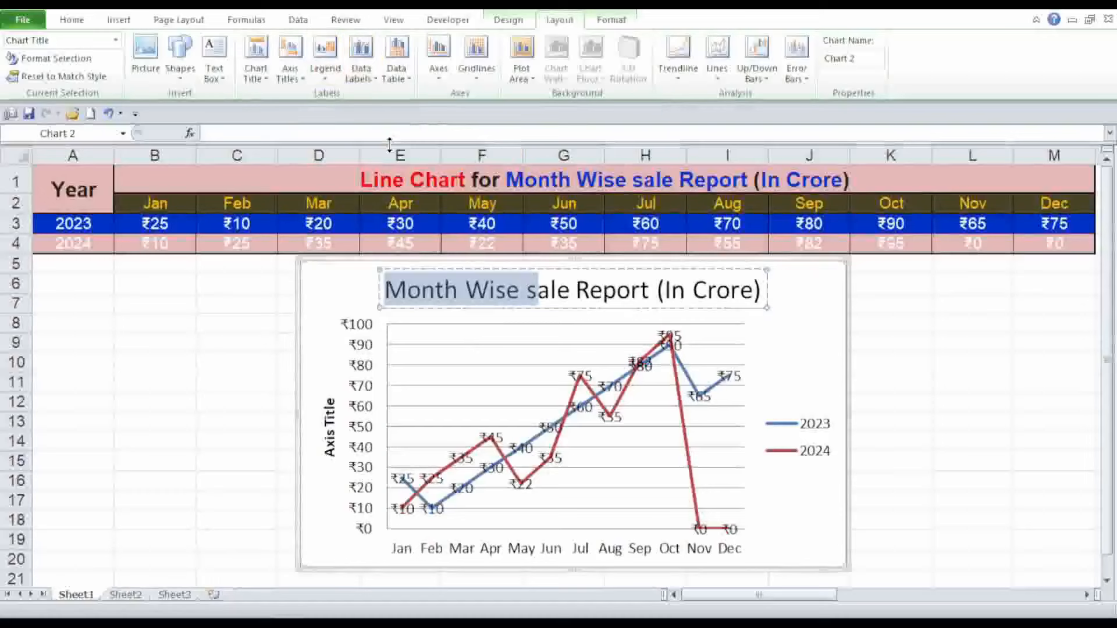
click(108, 113)
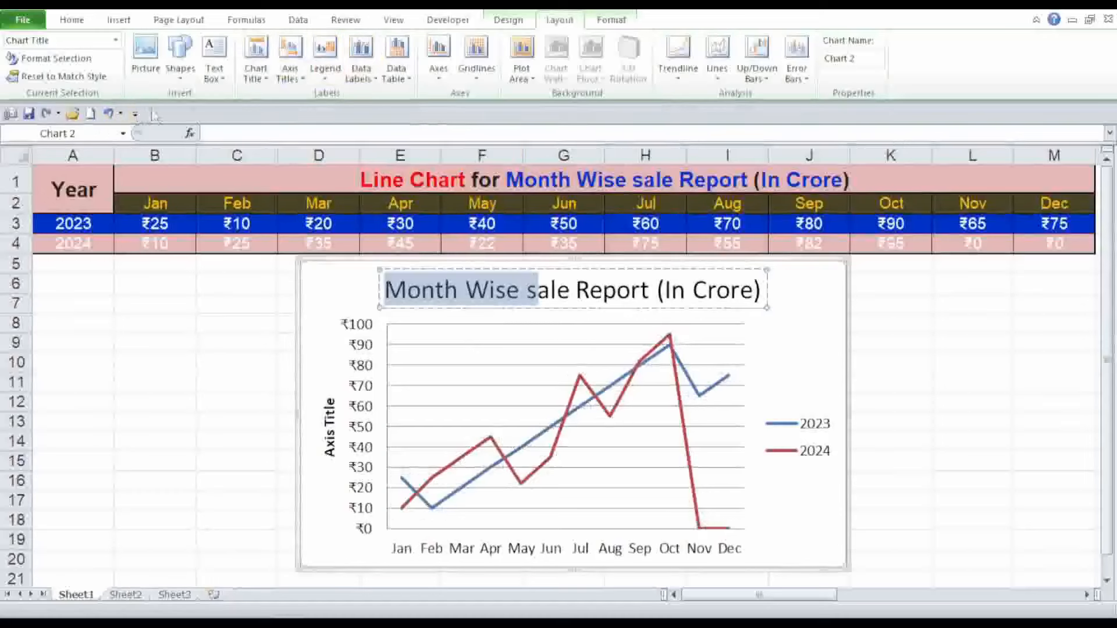
- Review the data table options and keep the primary vertical axis on Show Default Axis
click(407, 80)
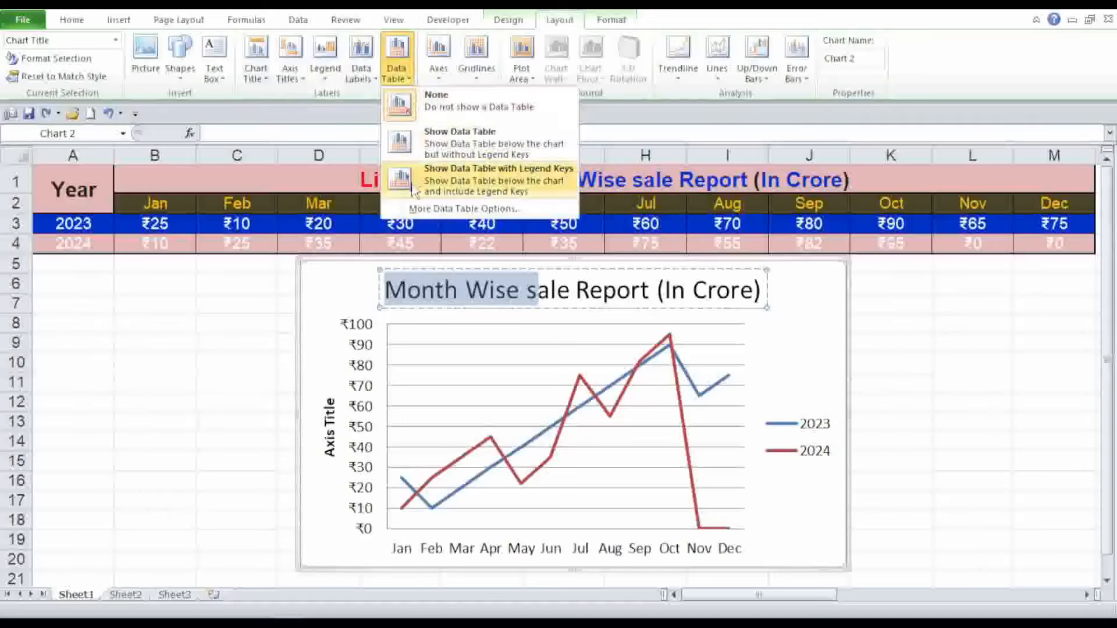
click(433, 76)
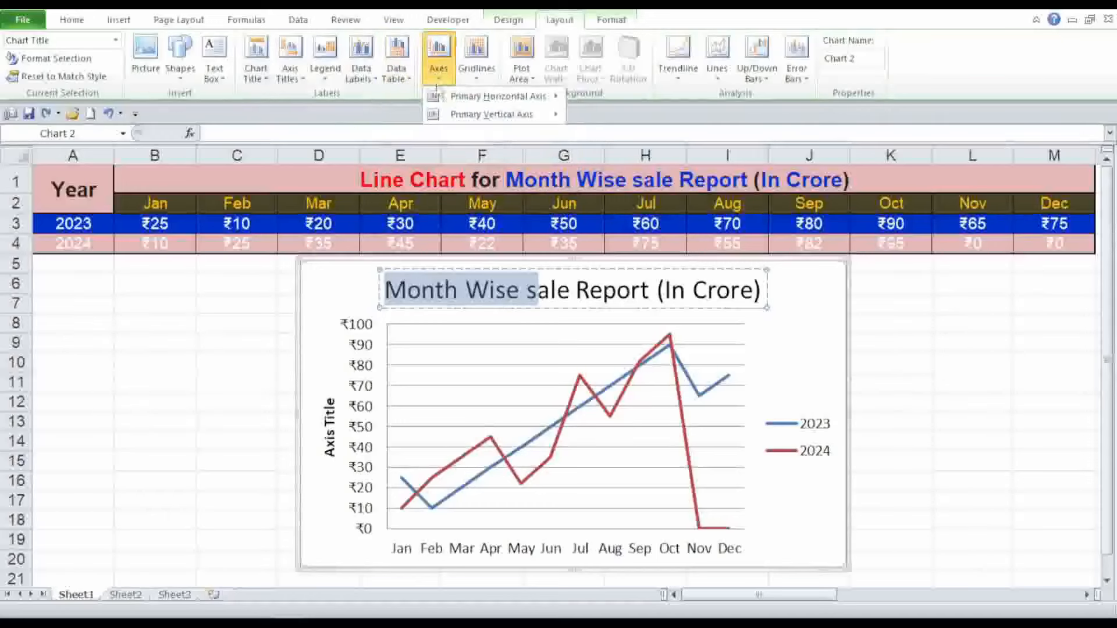
mouse_move(443, 116)
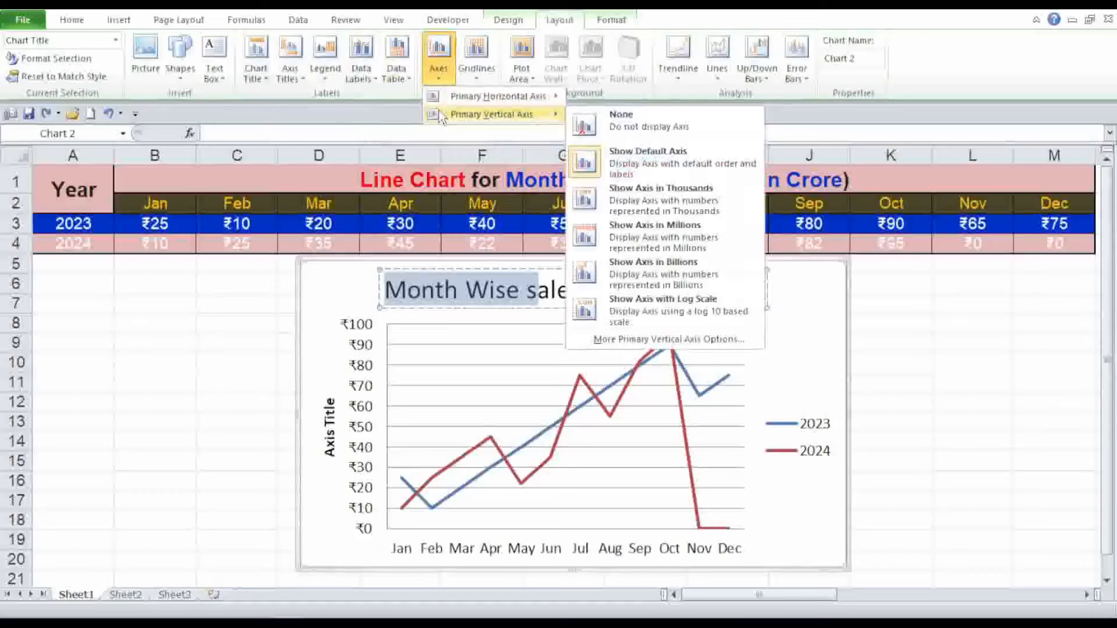
click(583, 163)
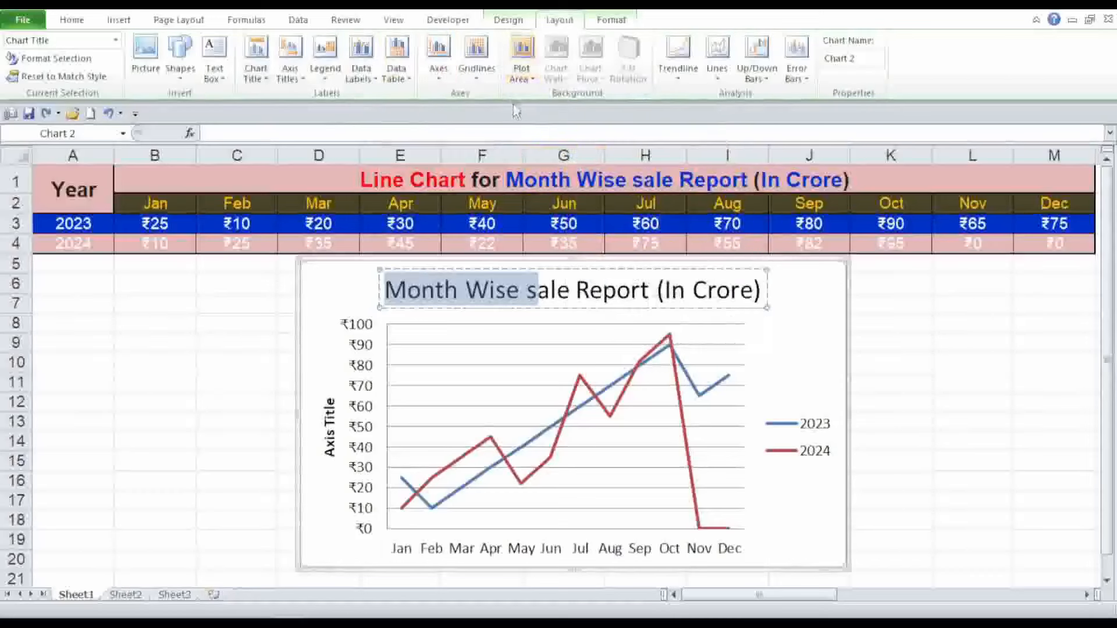
- Try major gridlines for the chart's primary vertical gridlines, and undo them
click(478, 82)
mouse_move(492, 115)
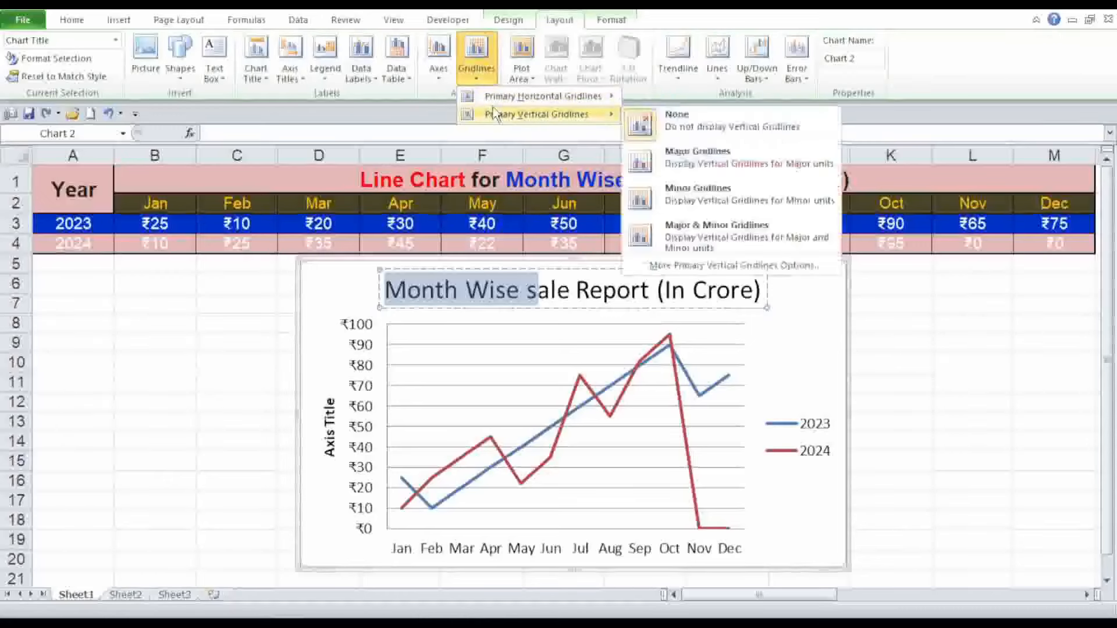
click(641, 169)
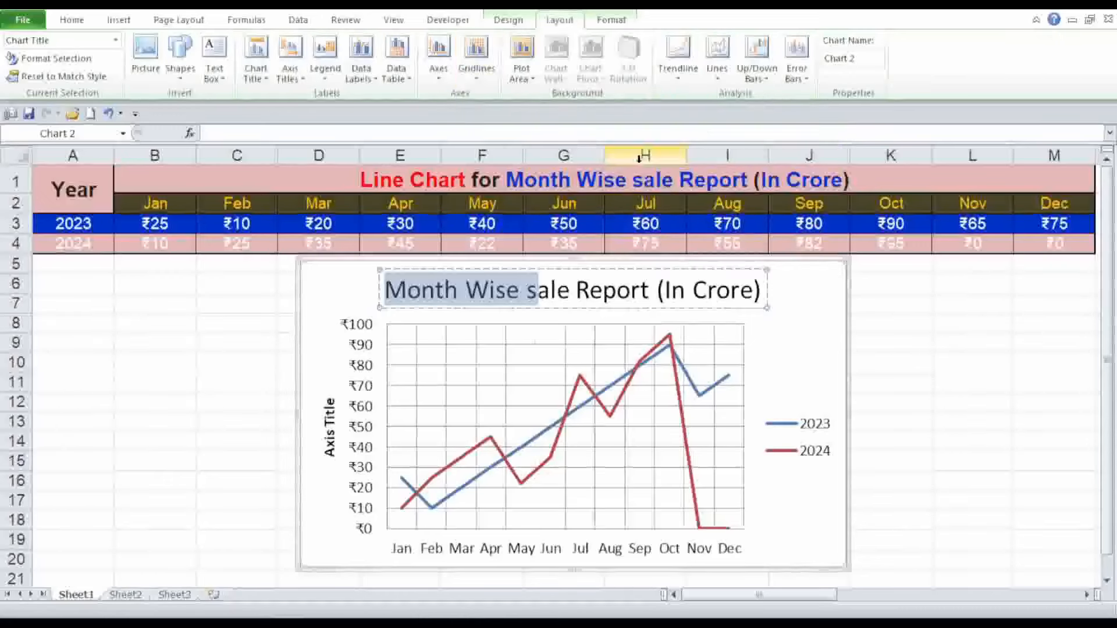
click(108, 113)
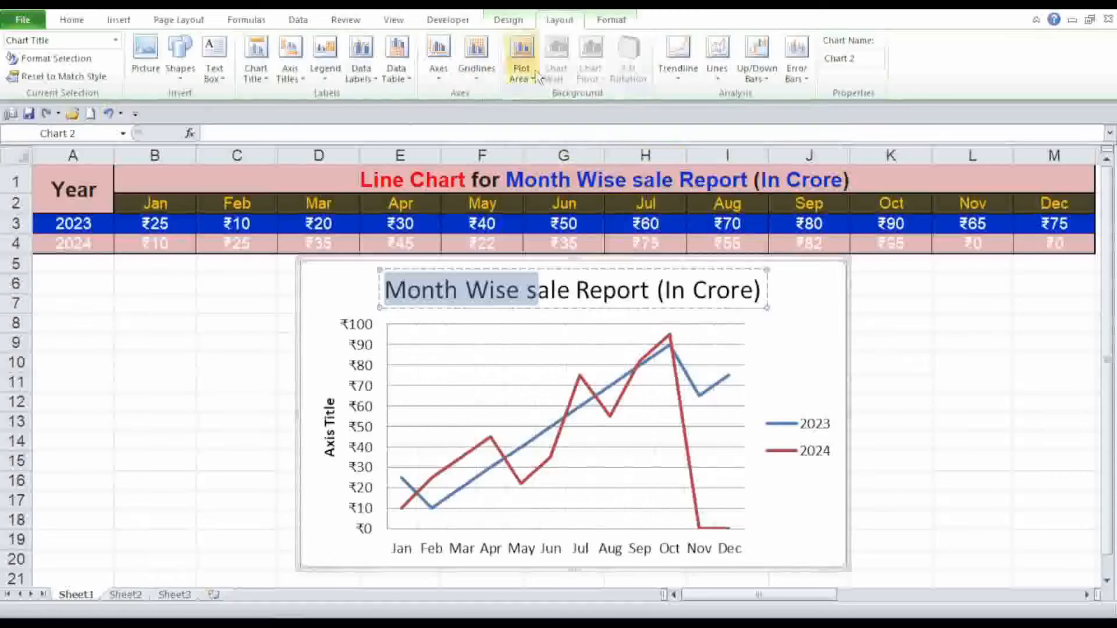
- Keep the plot area on Show Plot Area with the default color fill and deselect the chart
click(522, 58)
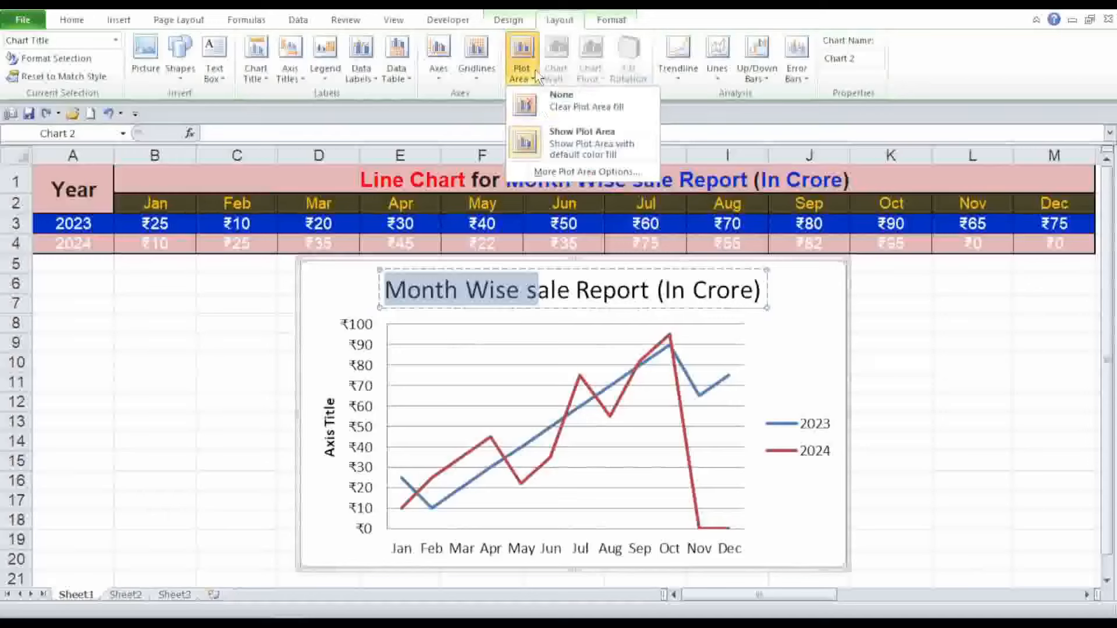
click(547, 142)
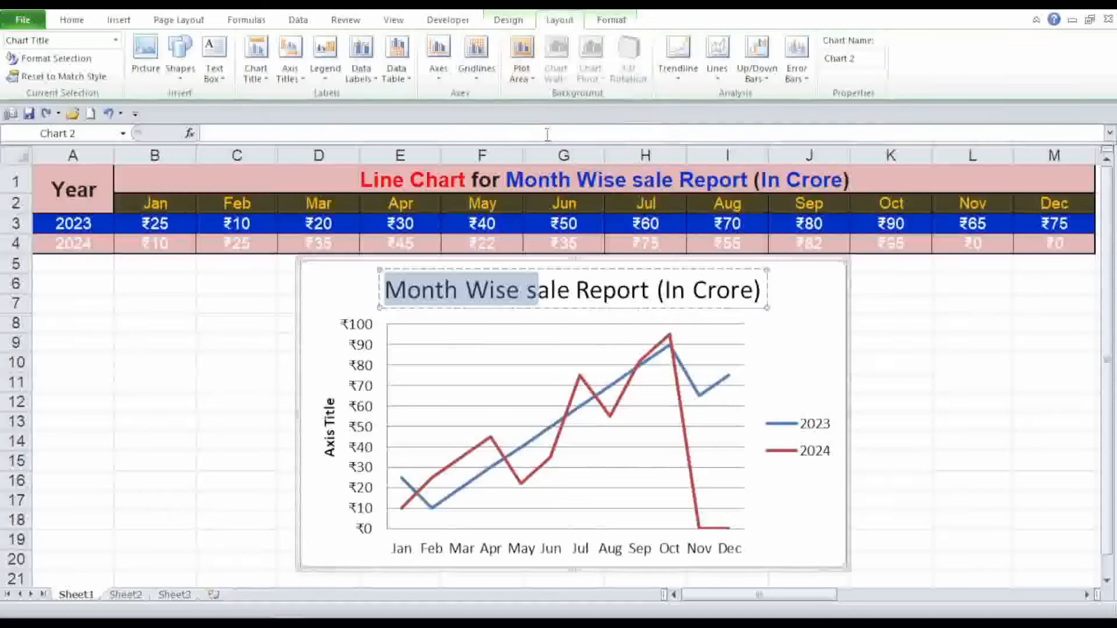
click(522, 72)
click(863, 330)
- Give the chart area a red outline with a weight of 6 pt
click(822, 331)
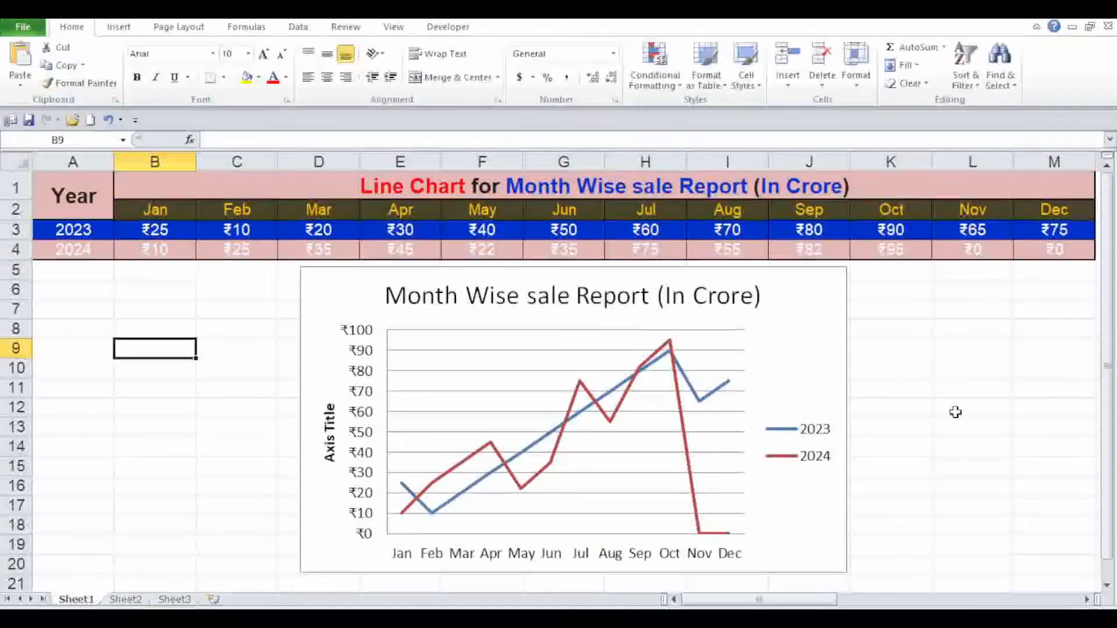
click(826, 347)
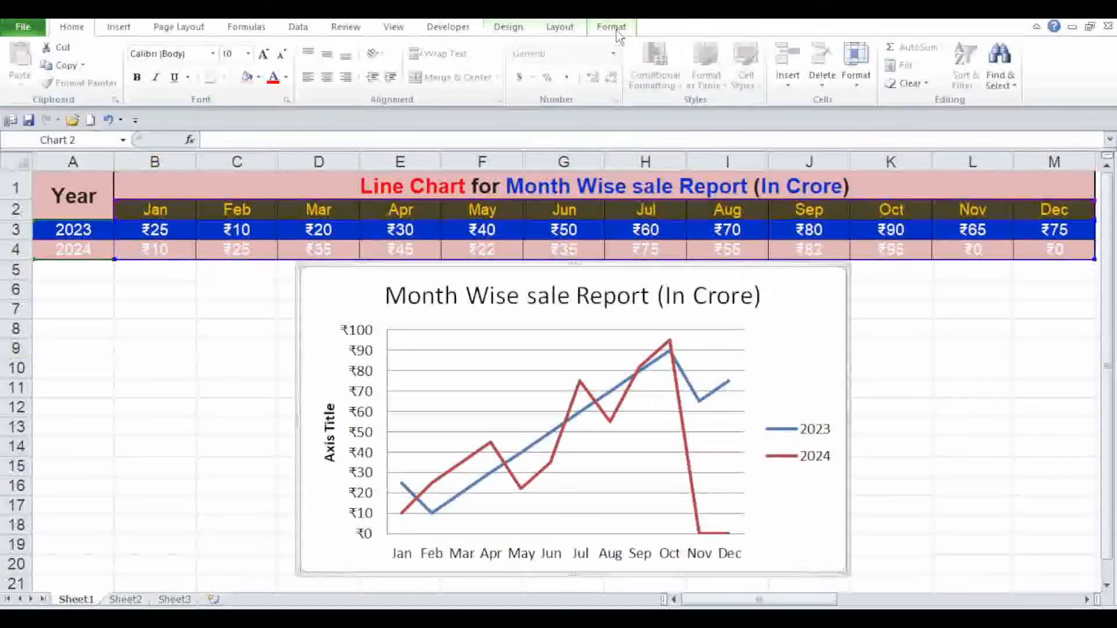
click(618, 30)
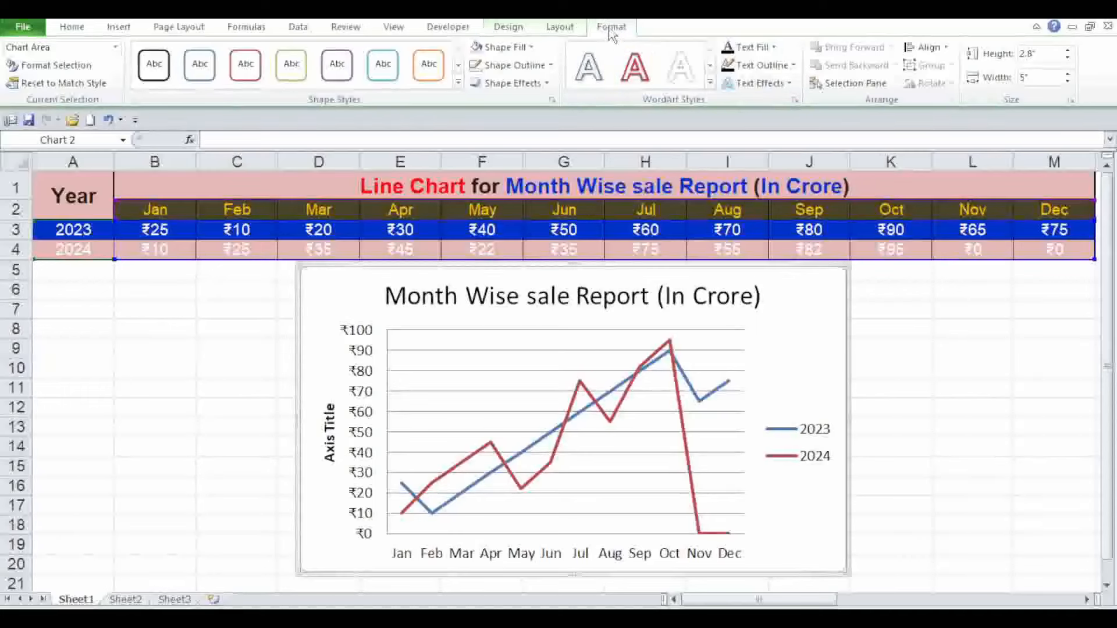
click(552, 66)
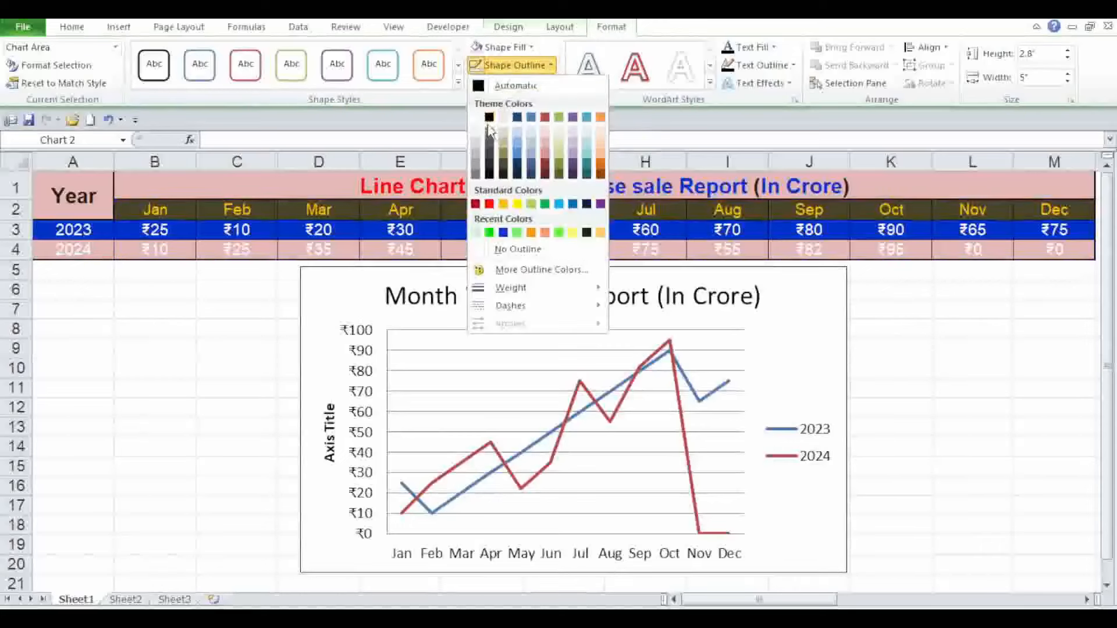
click(489, 203)
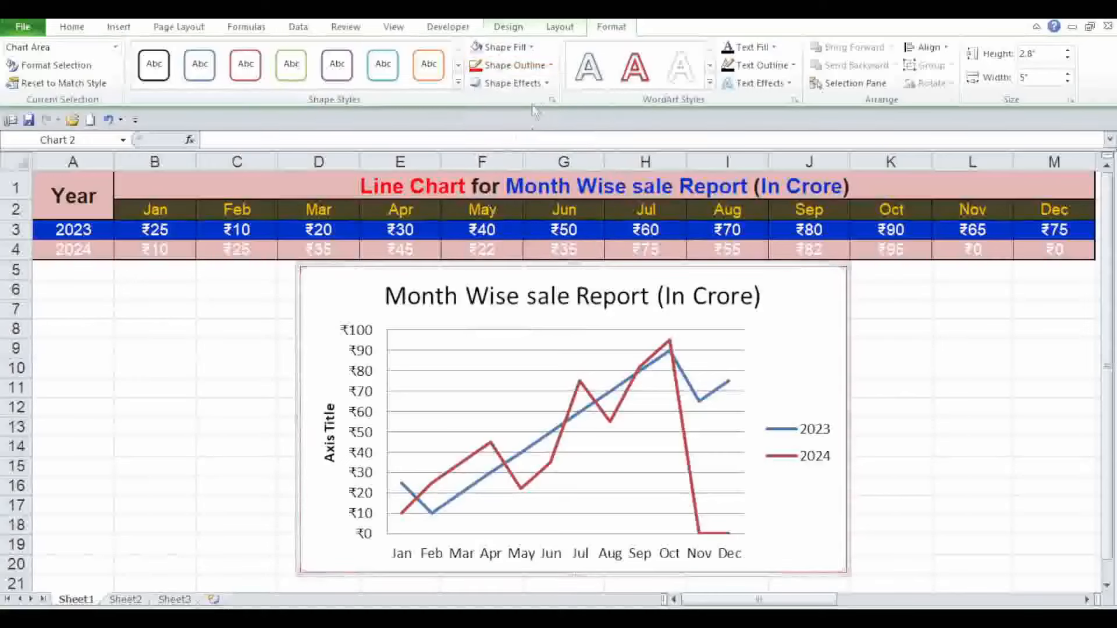
click(515, 65)
mouse_move(512, 288)
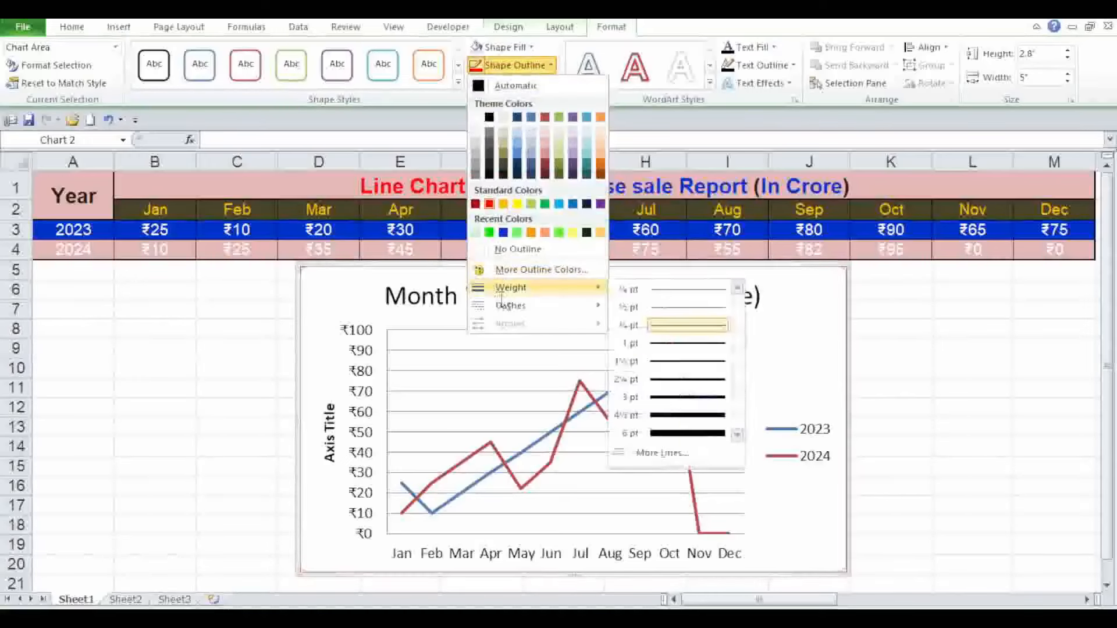
click(685, 434)
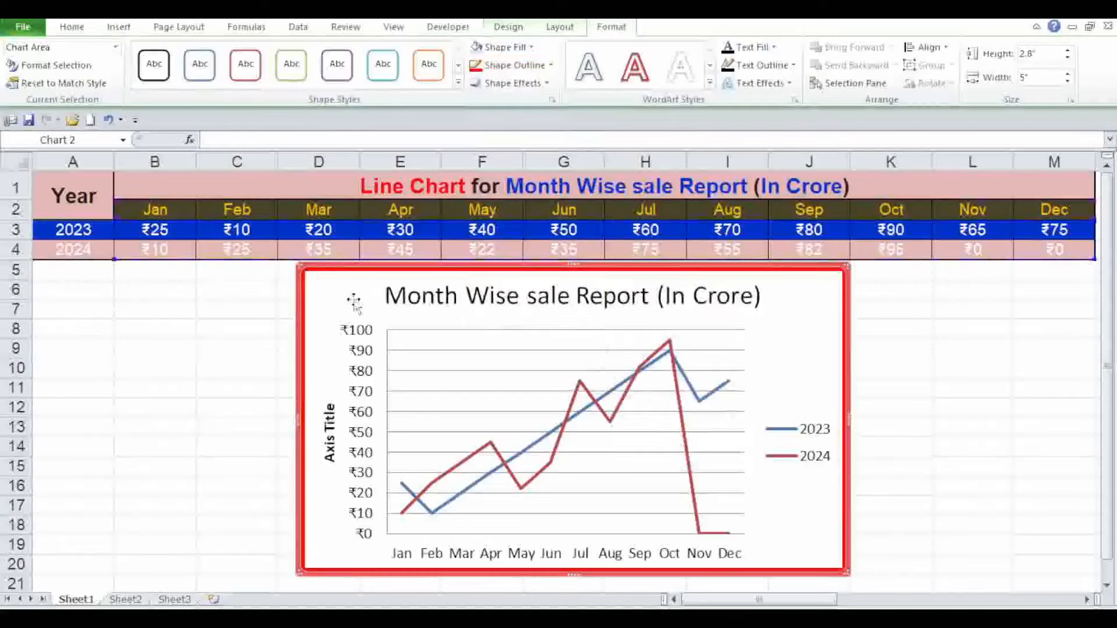
- Fill the chart area with a light pink color and reselect the chart area
click(475, 47)
click(195, 383)
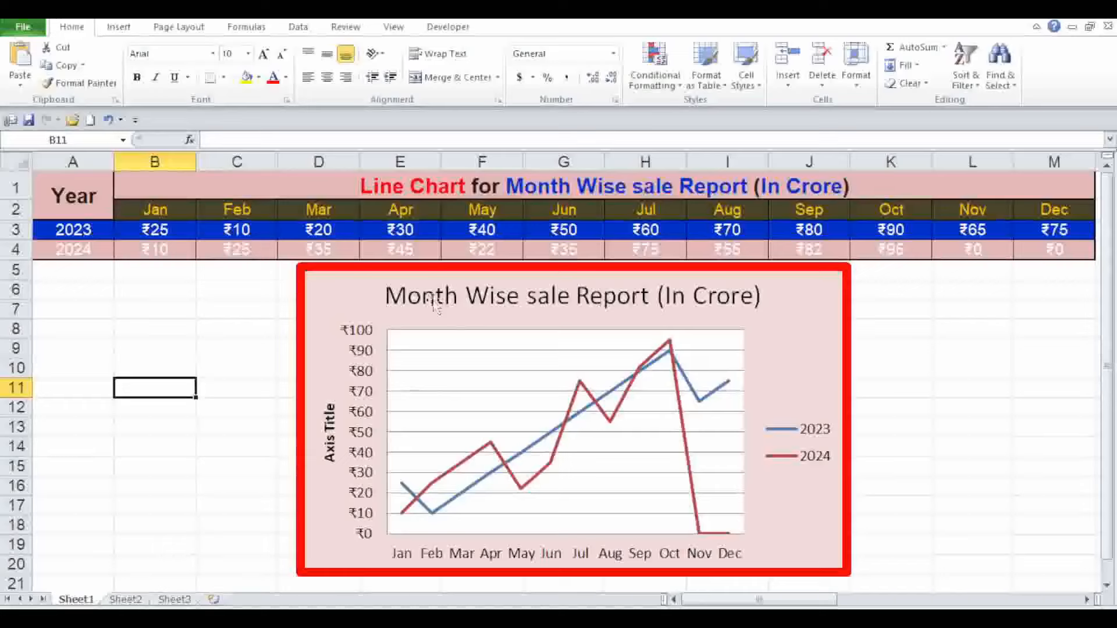
click(381, 283)
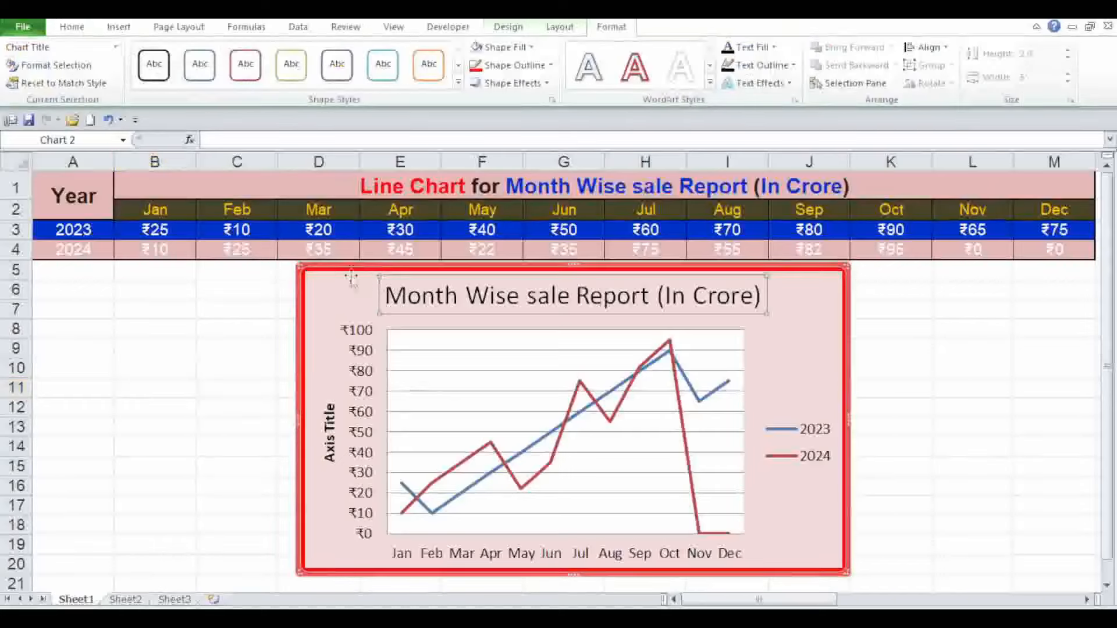
click(330, 268)
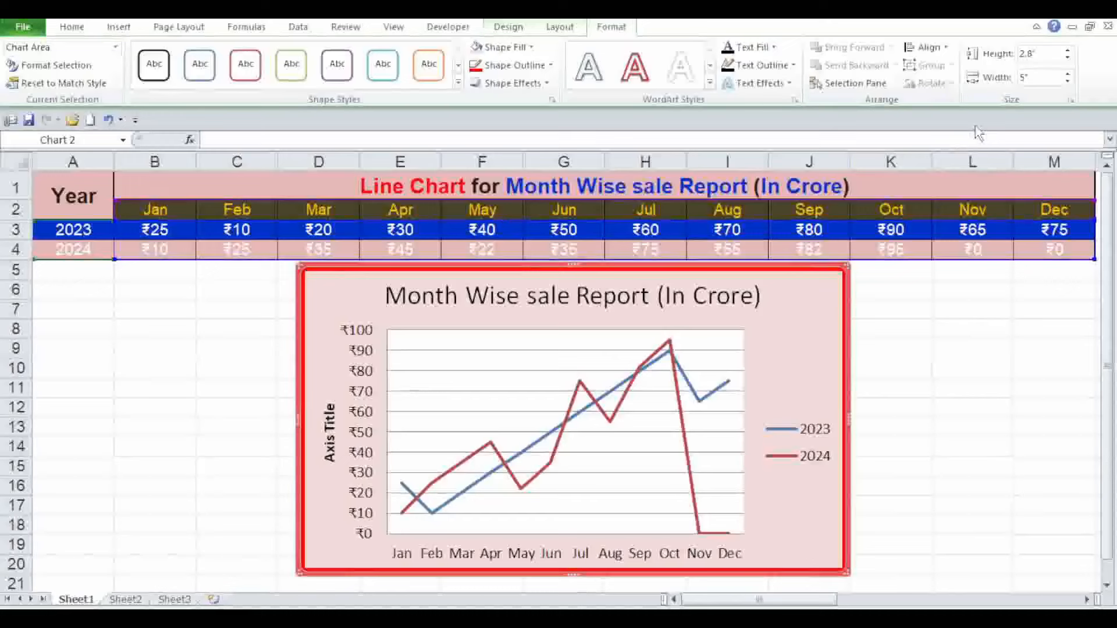
- Try chart heights of 2.9" and 2.7", and return the height to 2.8"
click(1068, 50)
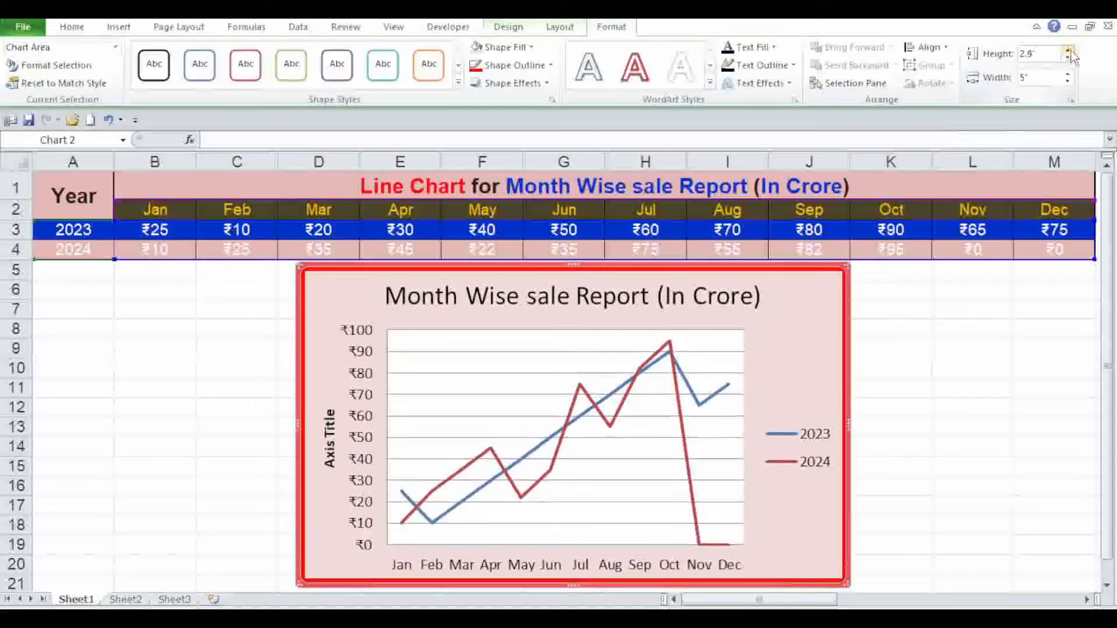
click(1068, 57)
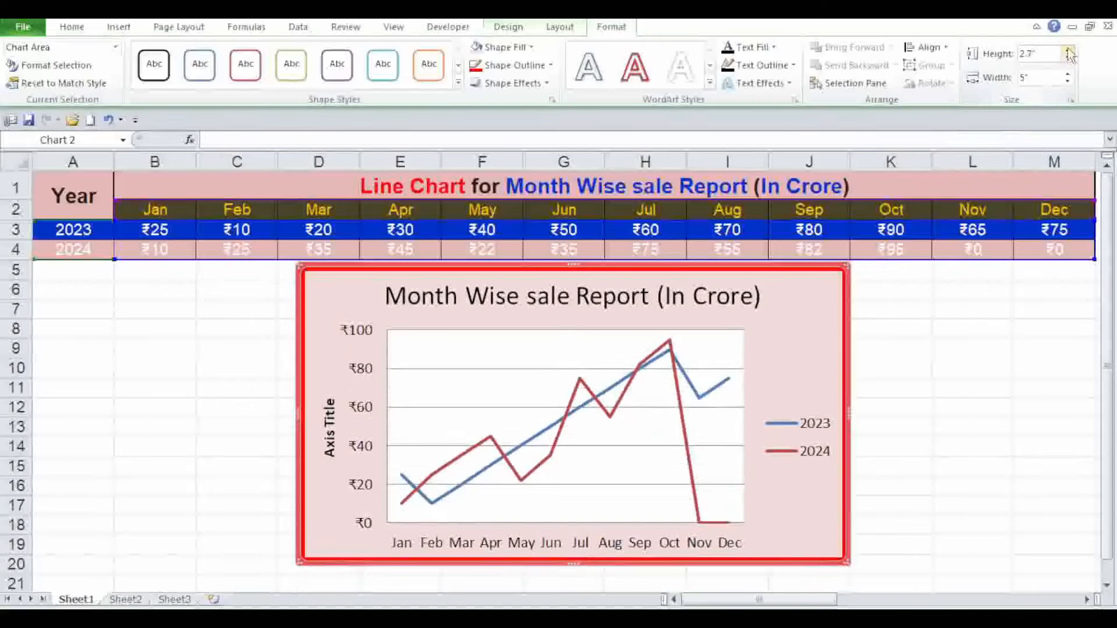
click(1068, 51)
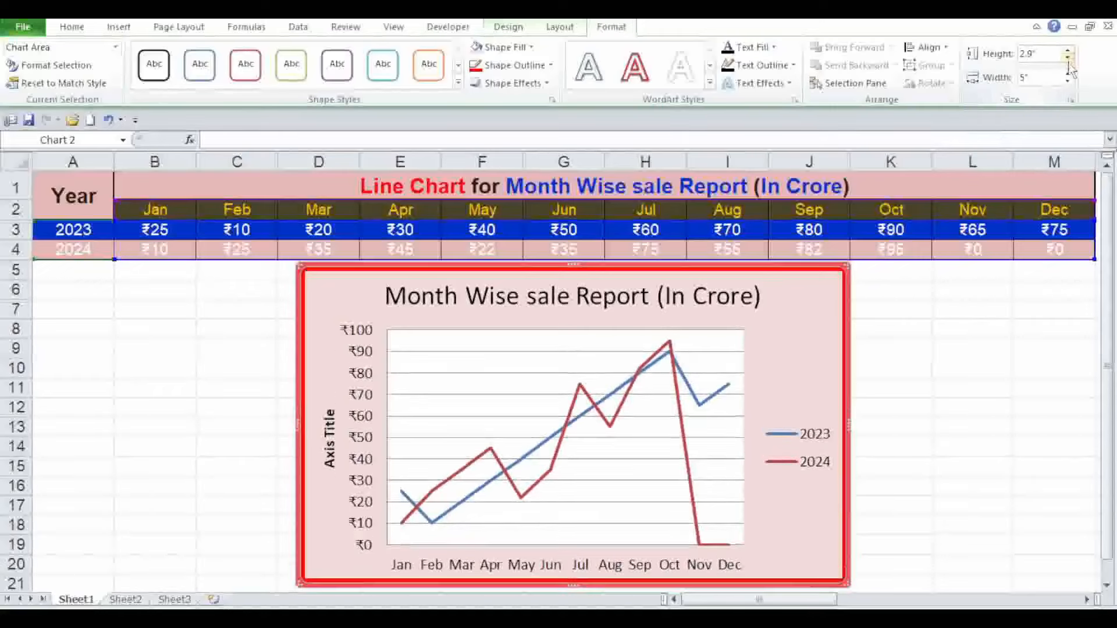
click(1067, 59)
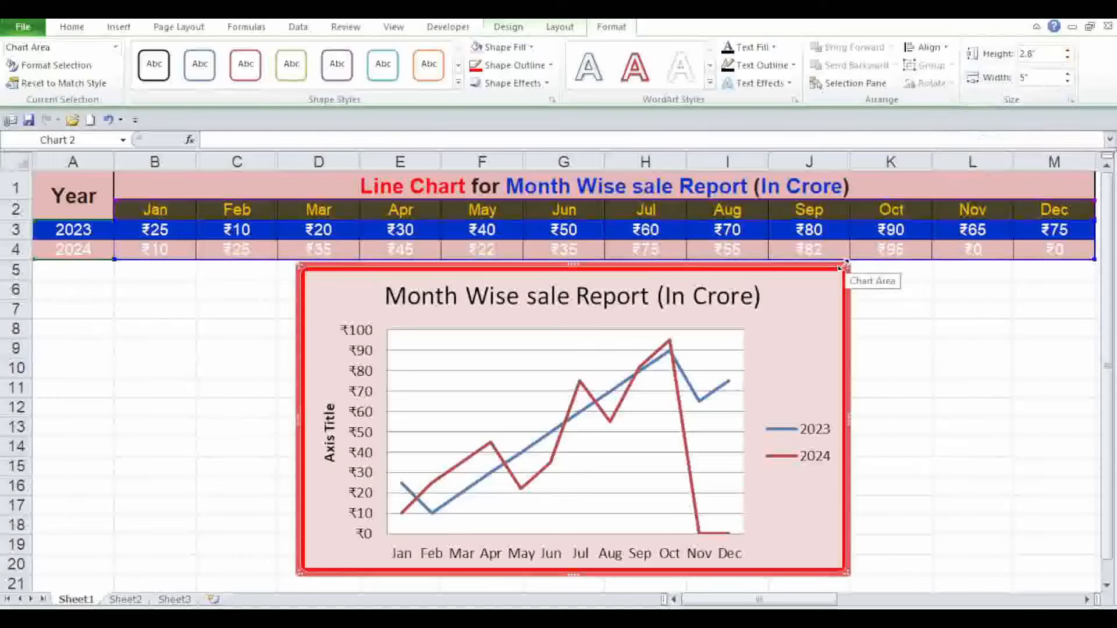
- Resize the chart freehand to a height of about 2.77" and set its width to 4.7"
mouse_move(842, 267)
mouse_down()
mouse_move(725, 384)
mouse_move(845, 267)
mouse_up()
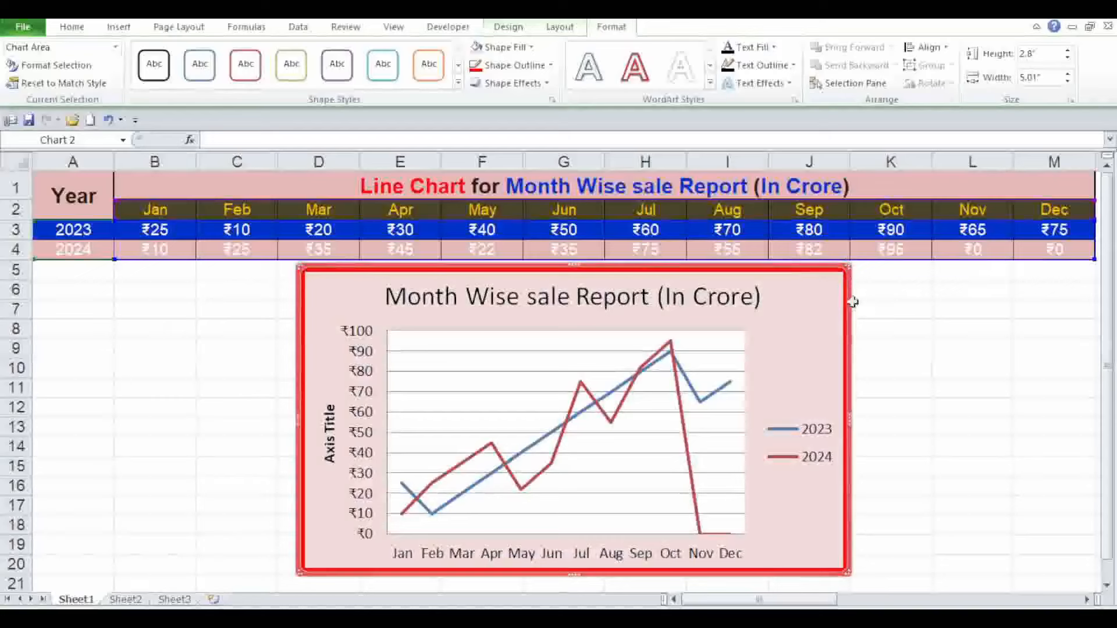
drag(845, 300, 853, 266)
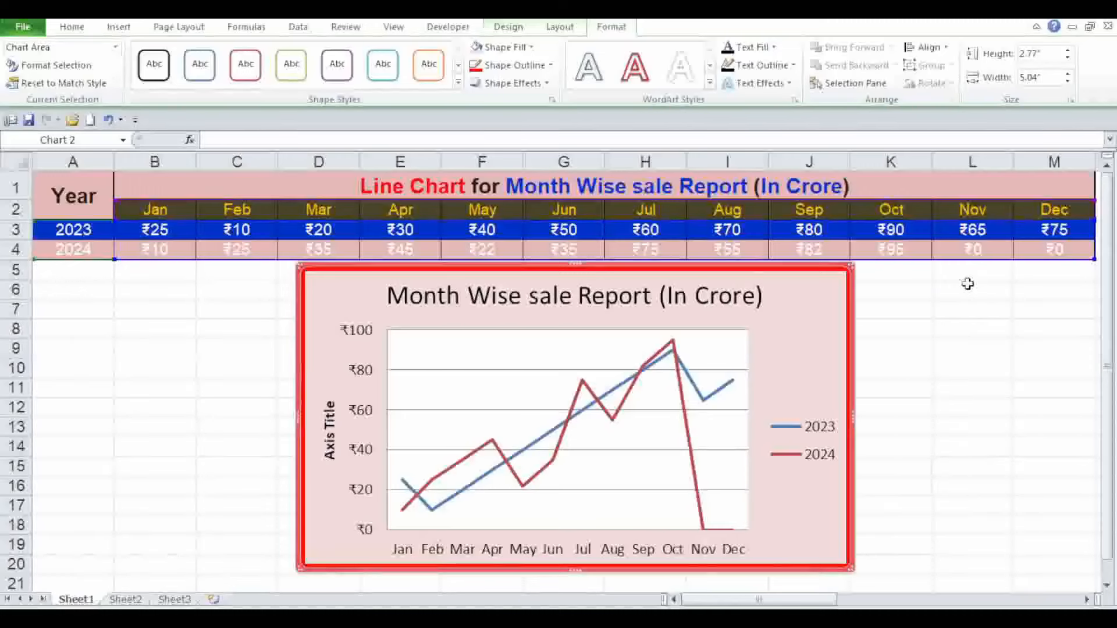
click(1068, 81)
click(1068, 82)
click(1069, 82)
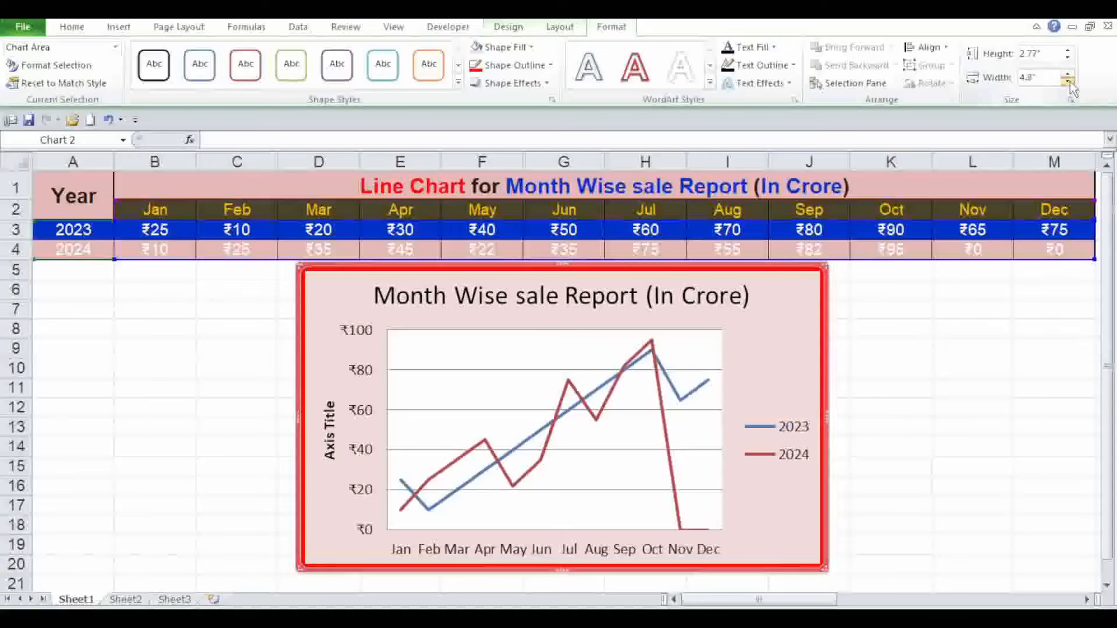
click(1068, 81)
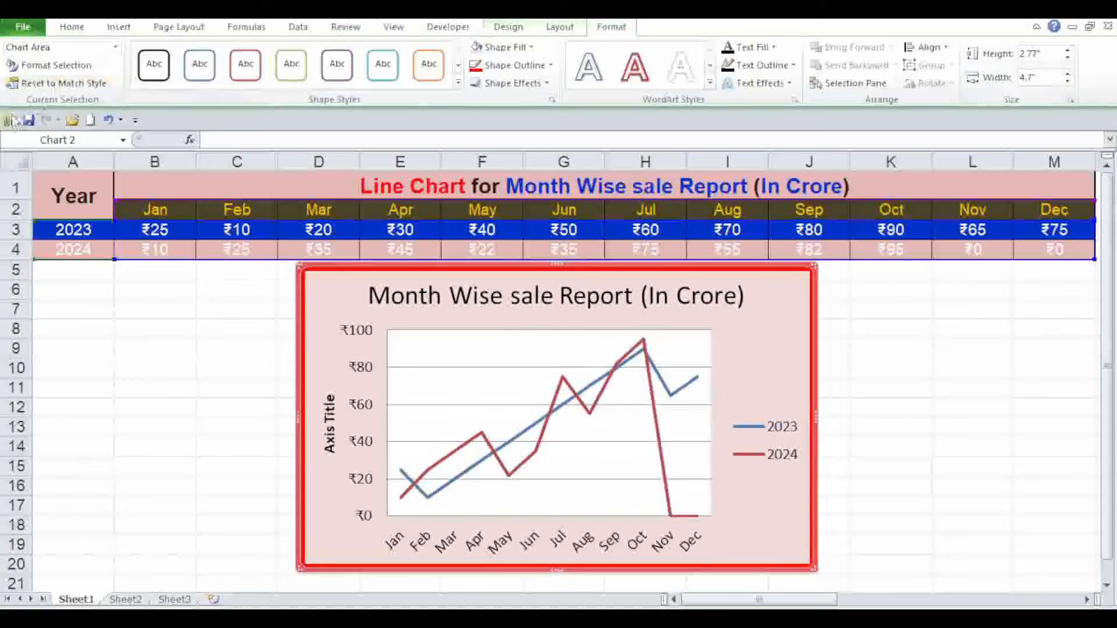
- Undo the last two size changes of the line chart and deselect the chart
click(111, 120)
click(111, 120)
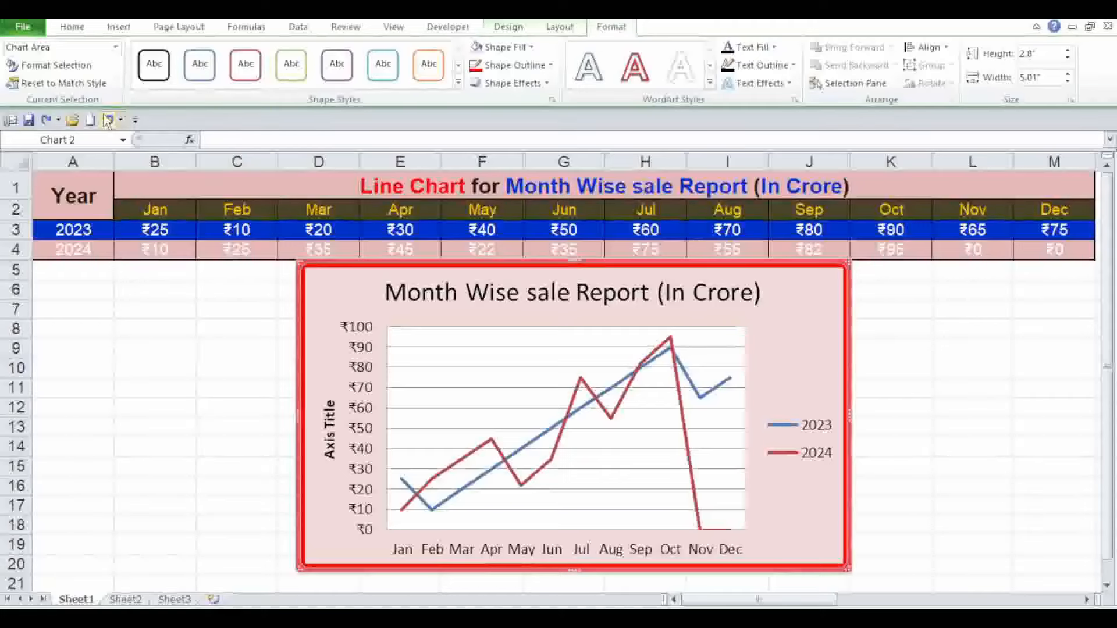
click(997, 312)
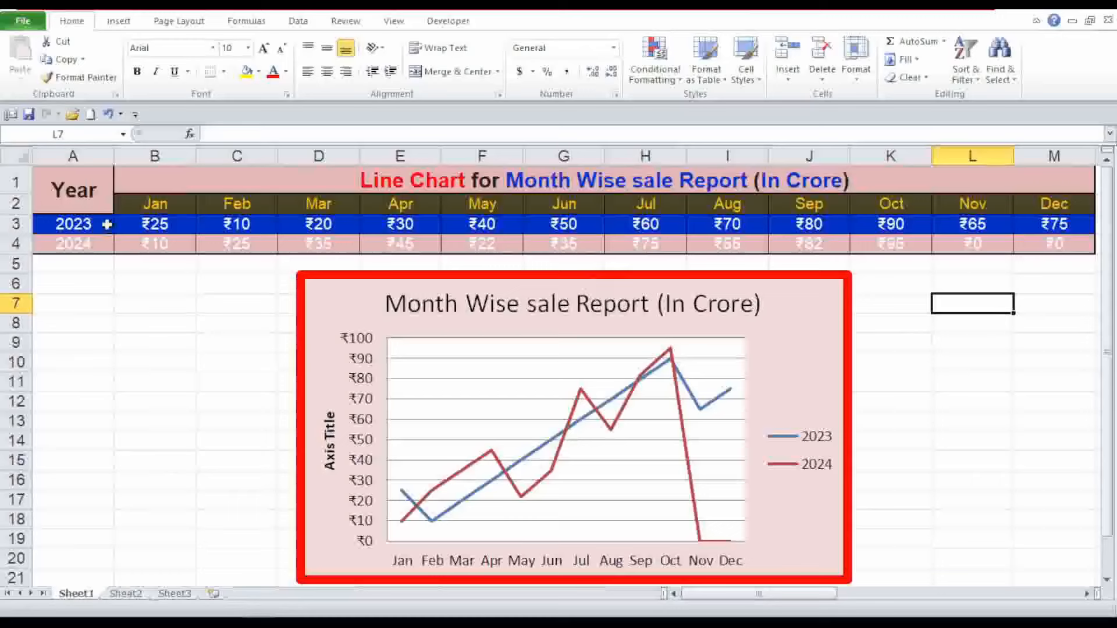
- Copy the sales table A1:M4 from Sheet1 and paste it into Sheet2 starting at cell A1
drag(70, 185, 297, 242)
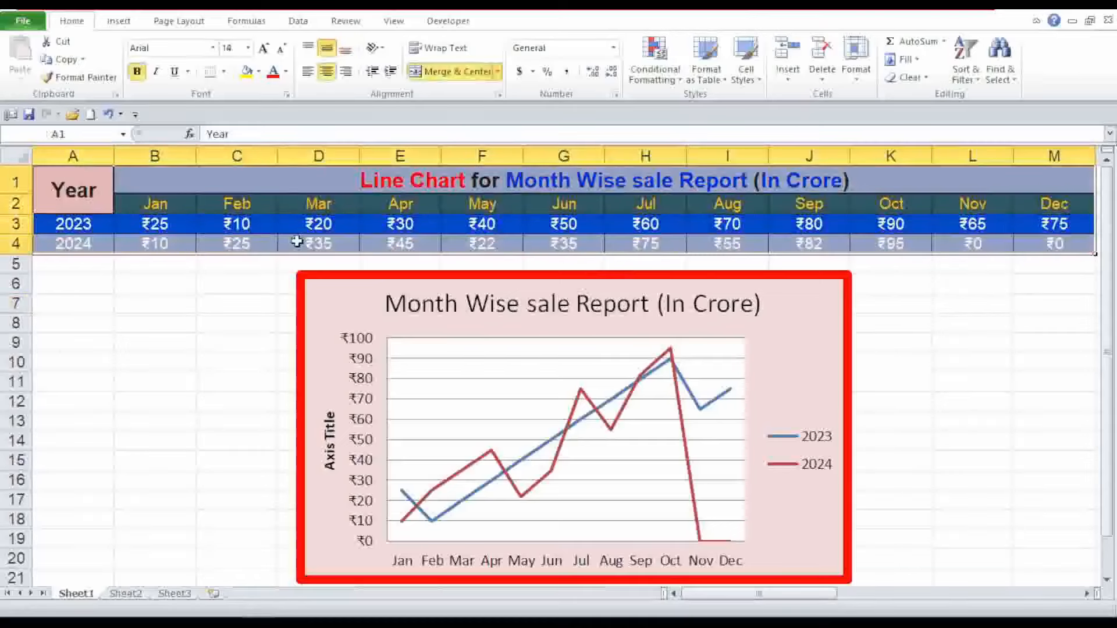
right_click(292, 179)
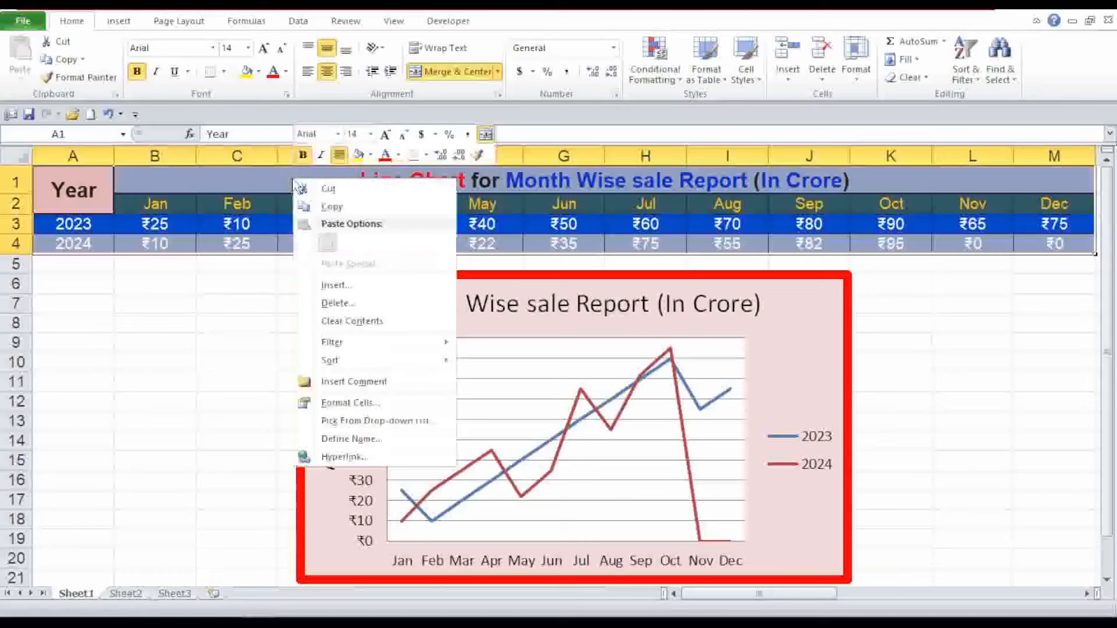
click(331, 207)
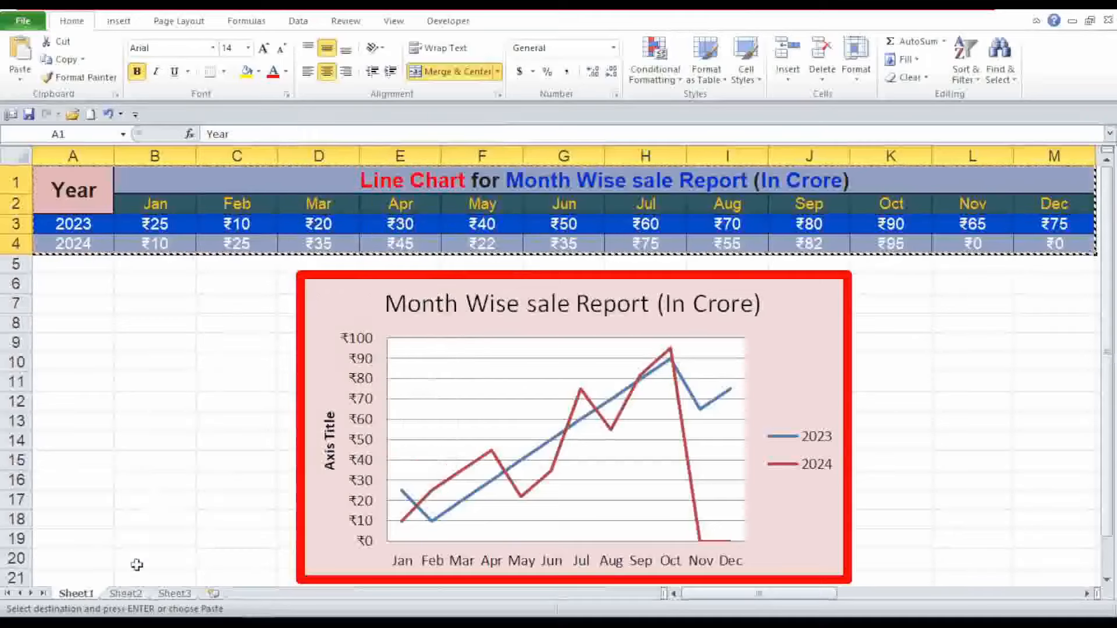
click(131, 595)
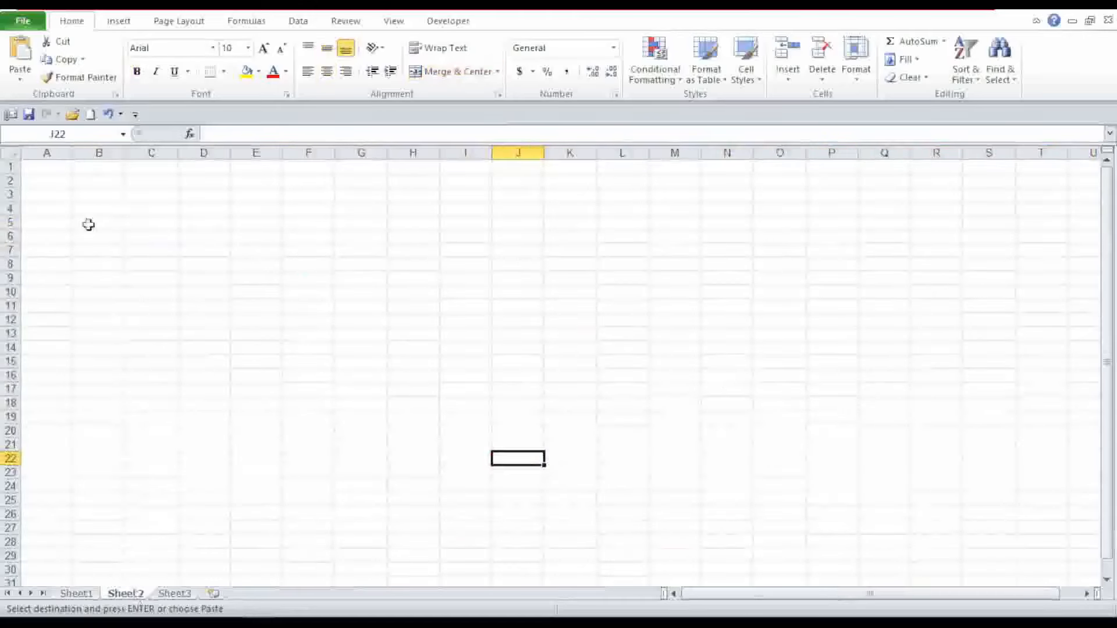
click(53, 169)
right_click(53, 169)
click(89, 233)
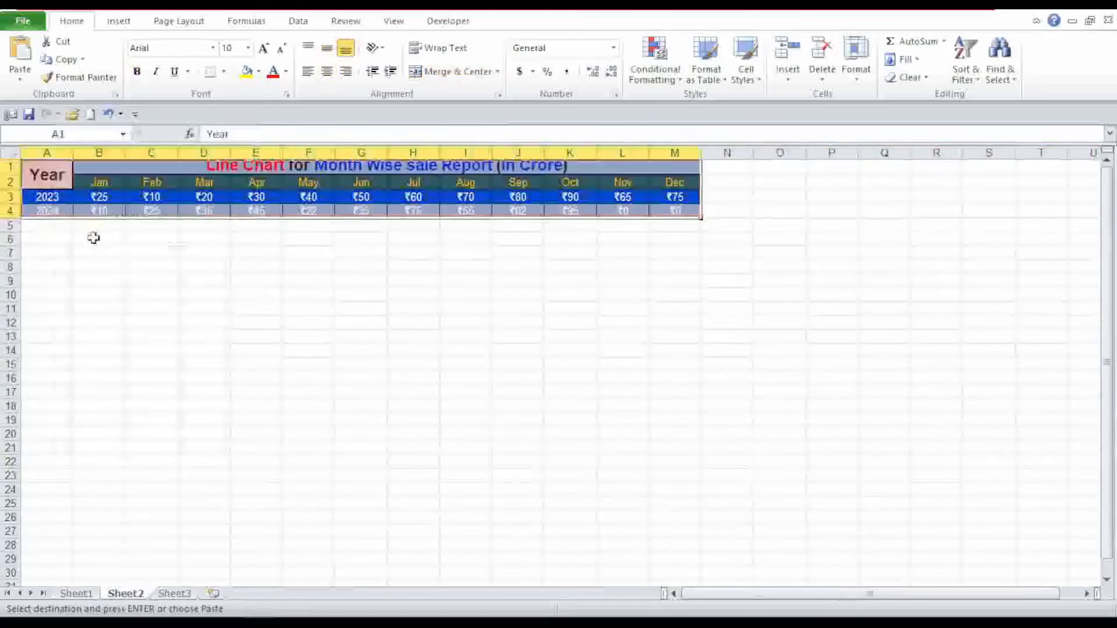
- Change the table title on Sheet2 to "Column Chart for Month Wise sale Report (In Crore)"
click(393, 21)
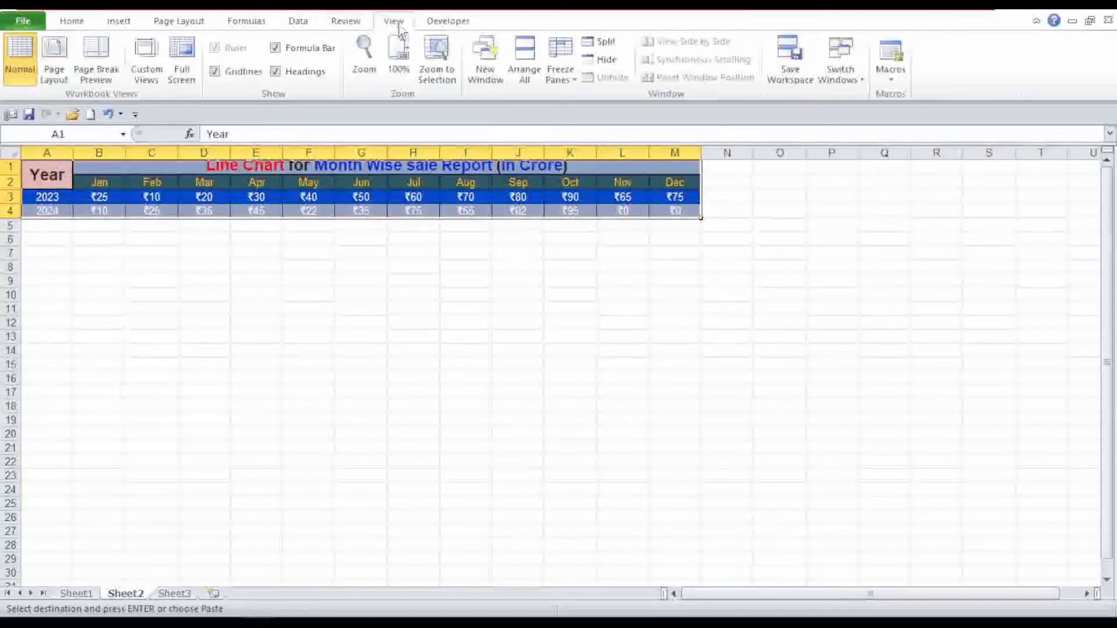
click(436, 58)
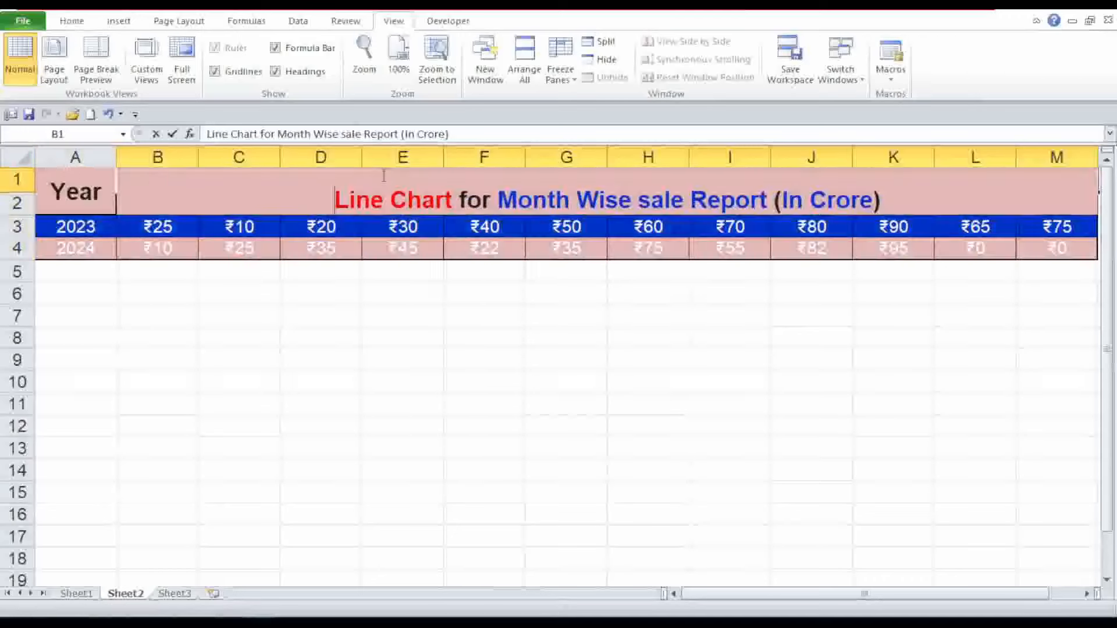
double_click(377, 199)
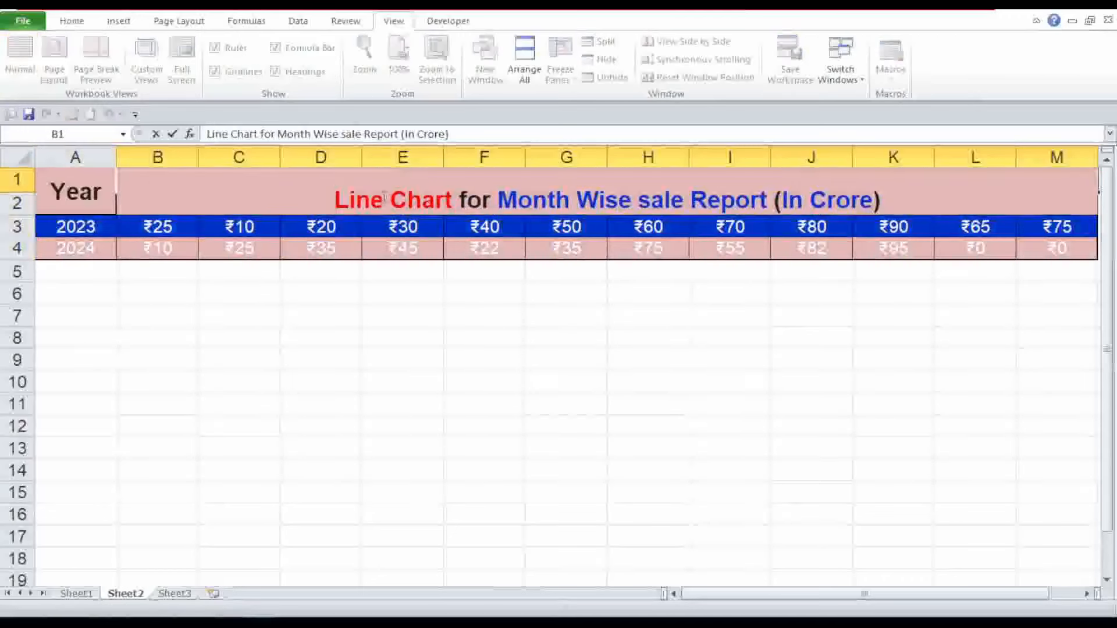
drag(383, 200, 264, 235)
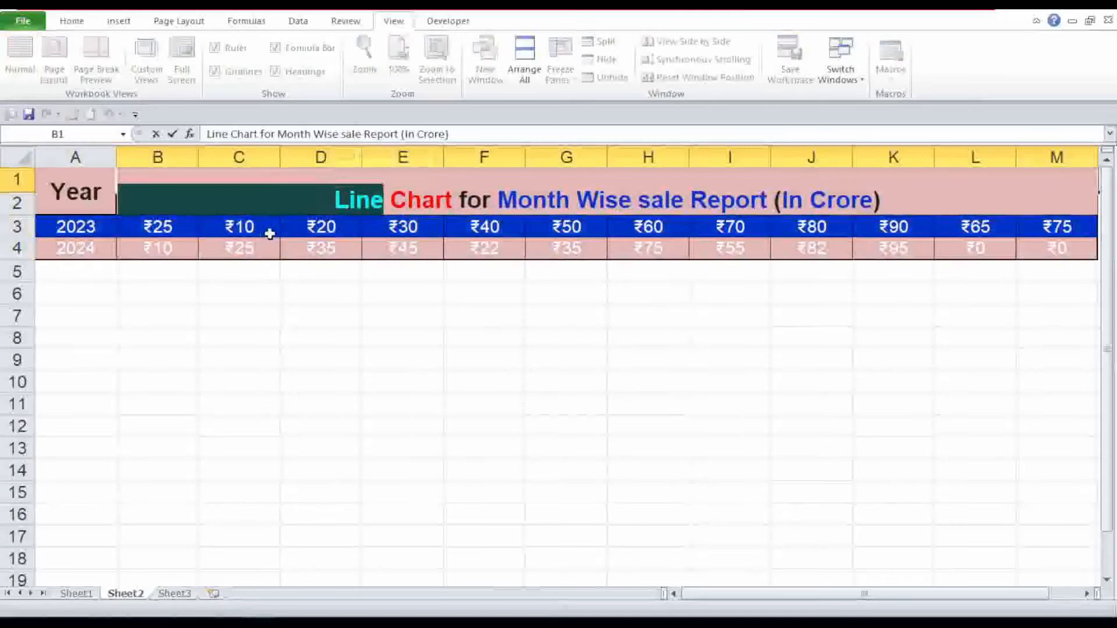
text(Colu)
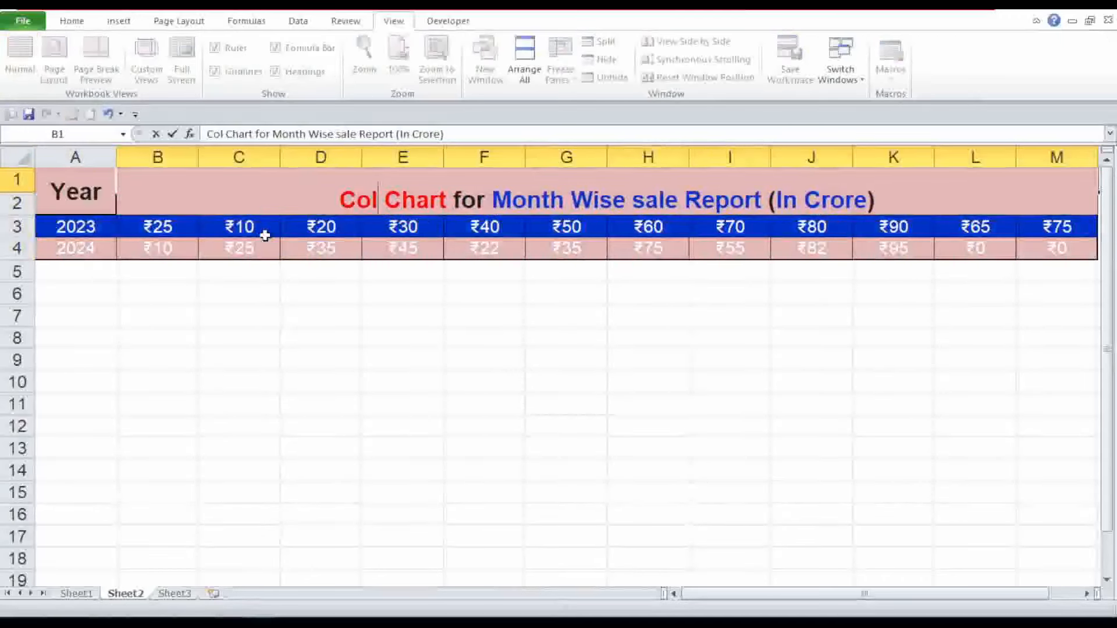
text(mn)
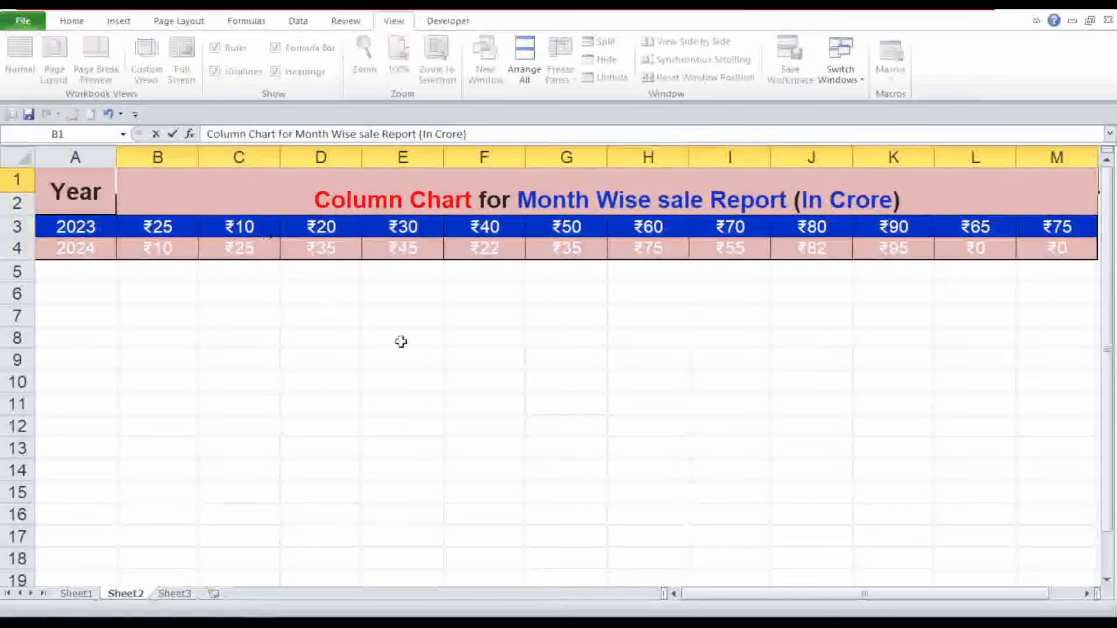
click(421, 354)
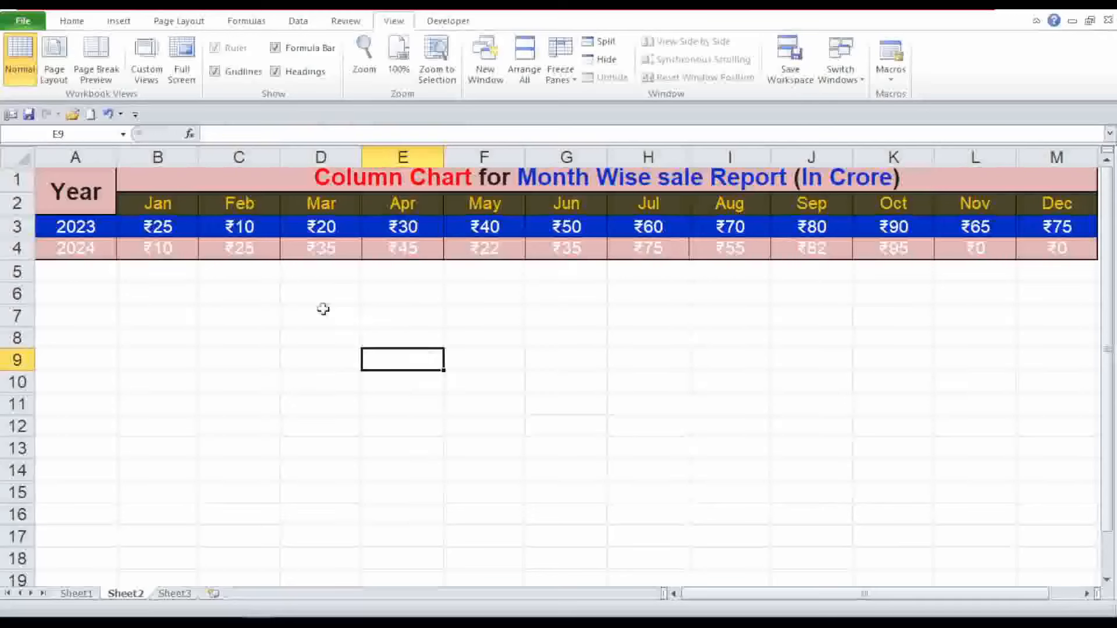
- Insert a 3-D clustered column chart from the range B1:M4 on Sheet2
drag(168, 180, 200, 247)
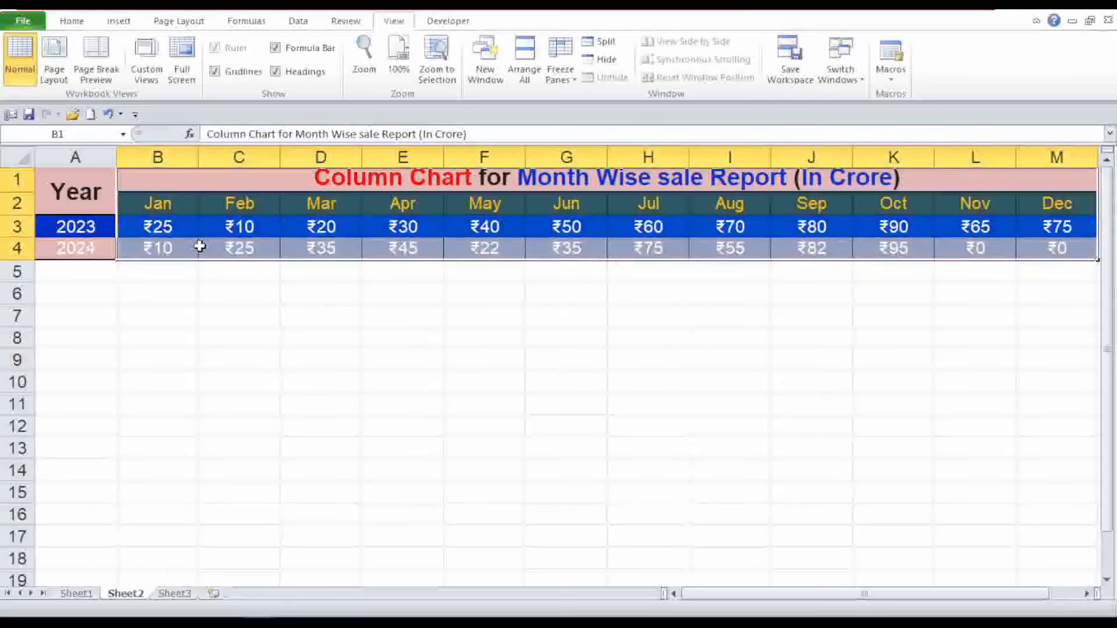
click(119, 21)
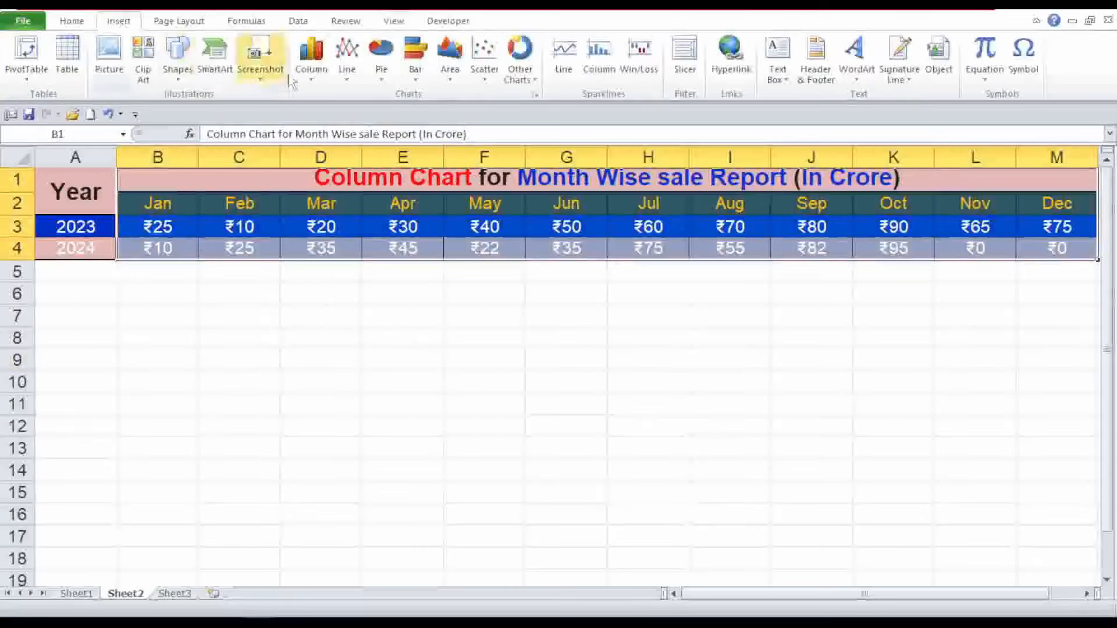
click(319, 76)
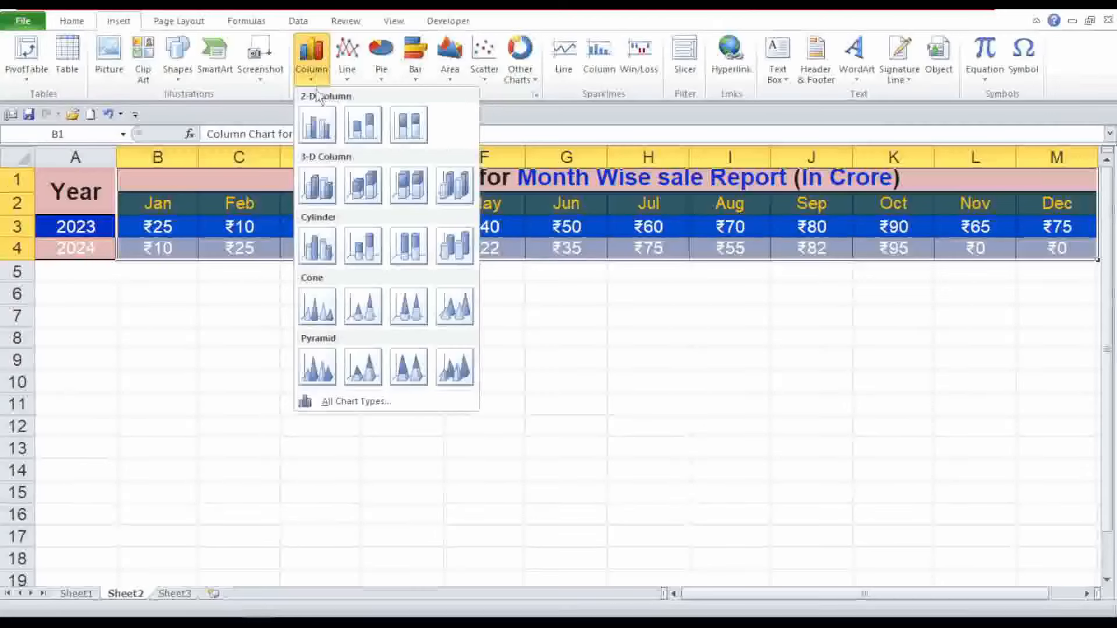
click(316, 186)
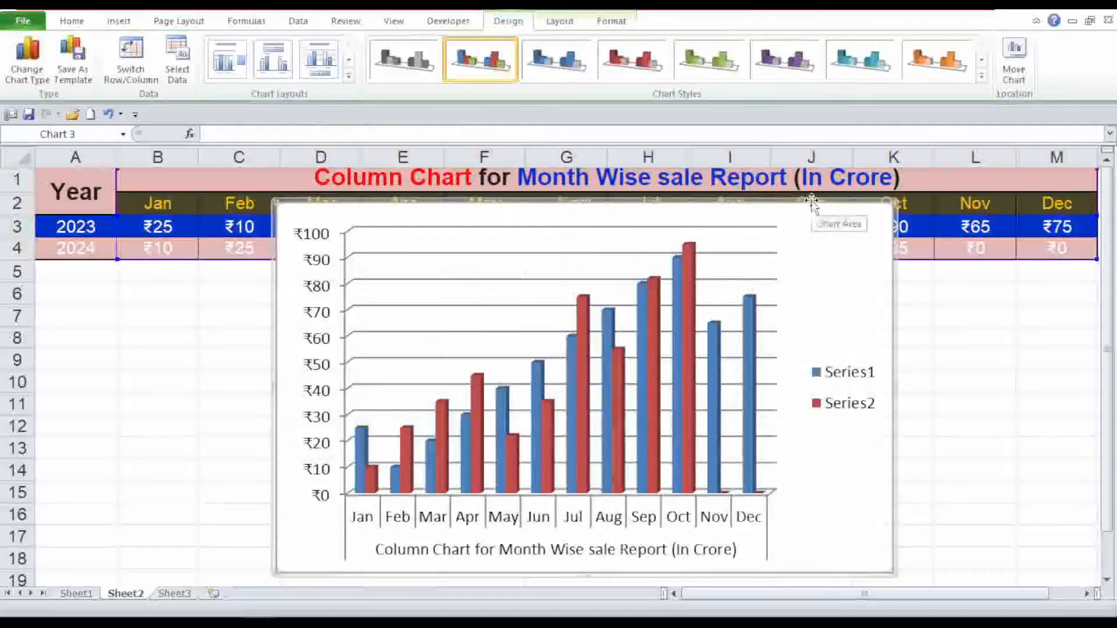
- Edit the column chart's data source so that the first series takes its name from cell A3 (2023)
right_click(835, 308)
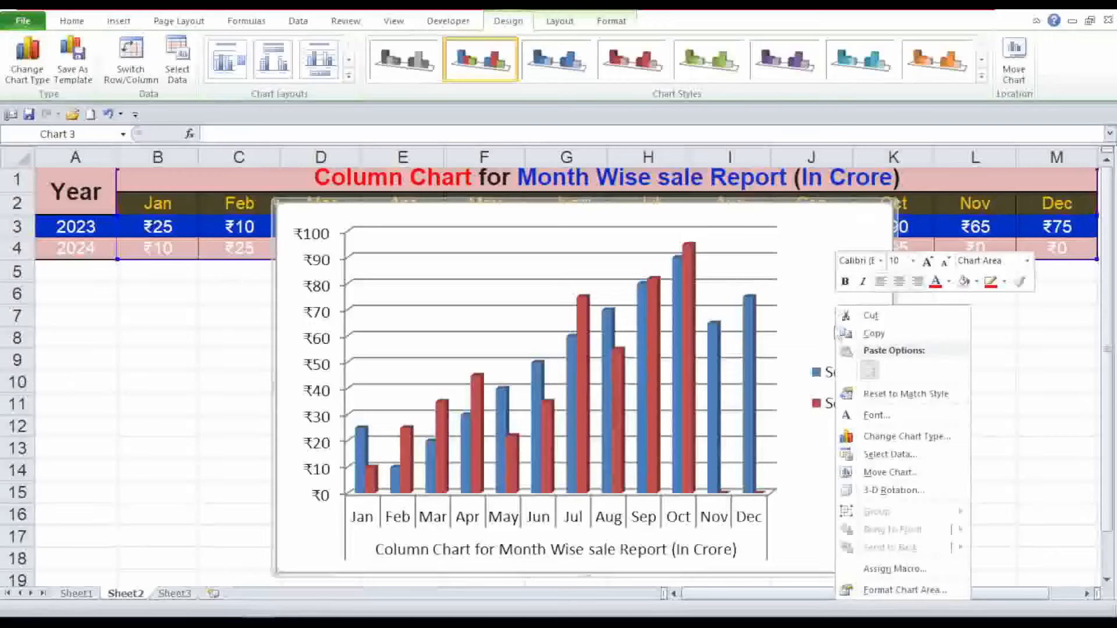
click(872, 455)
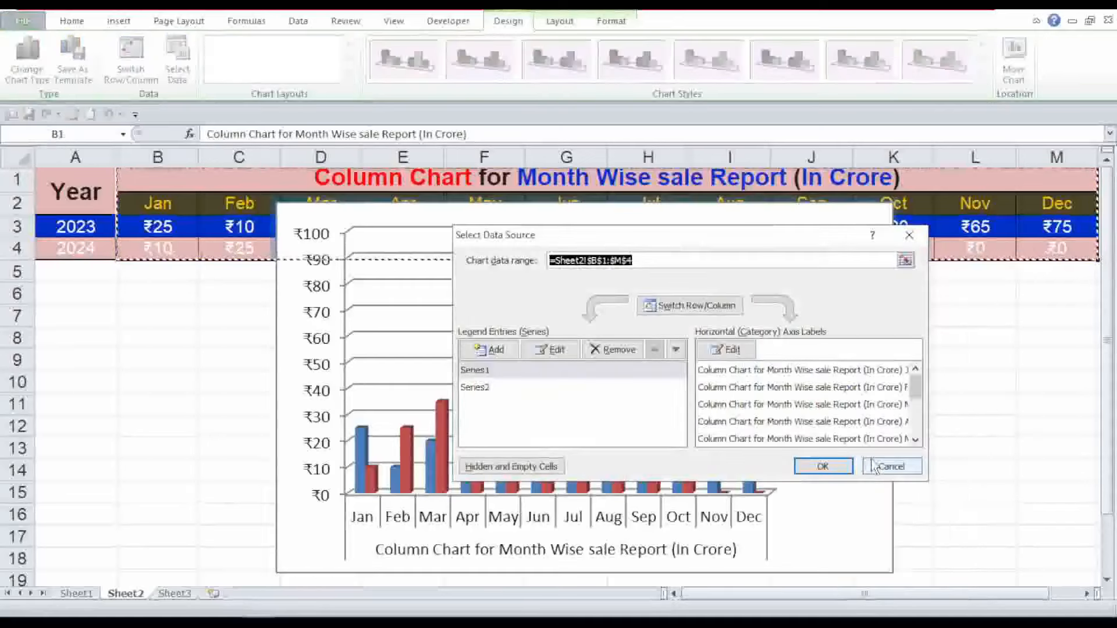
click(515, 372)
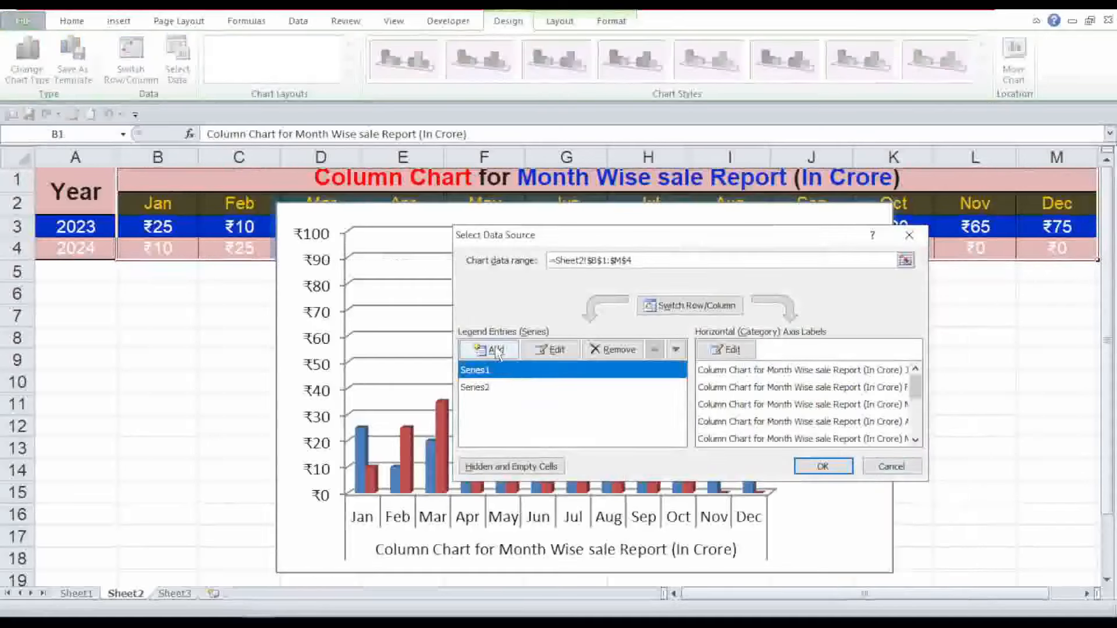
click(497, 350)
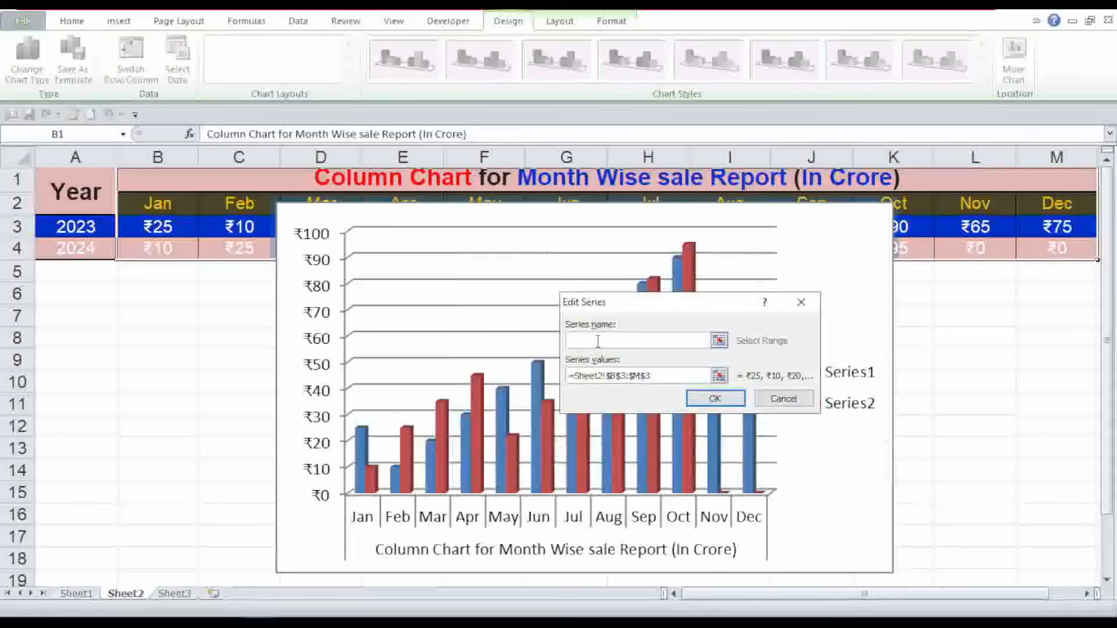
click(73, 225)
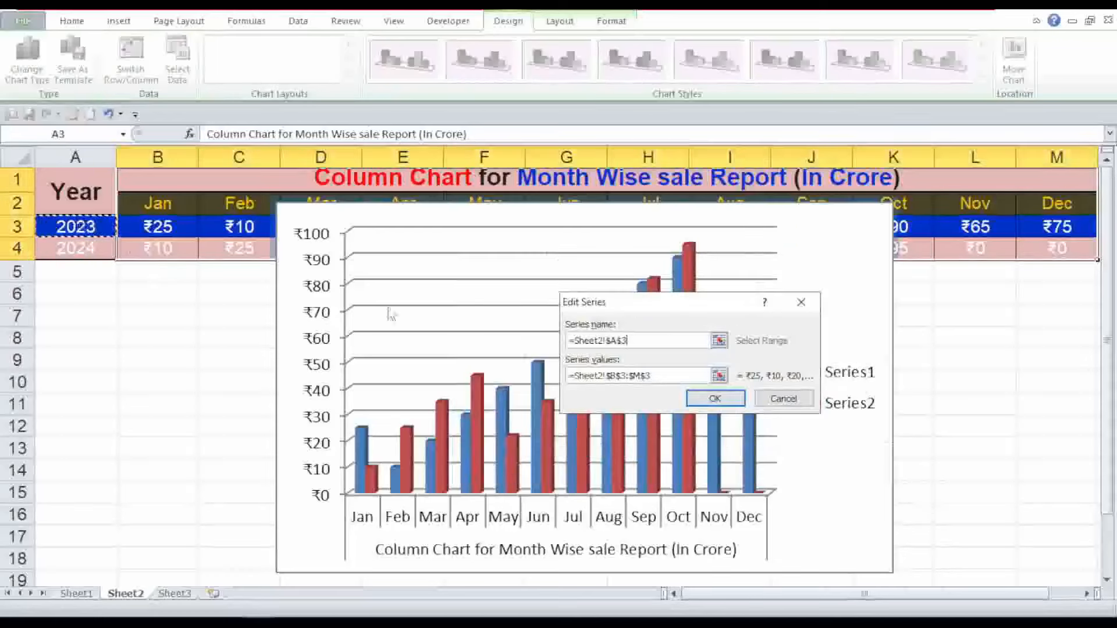
click(739, 400)
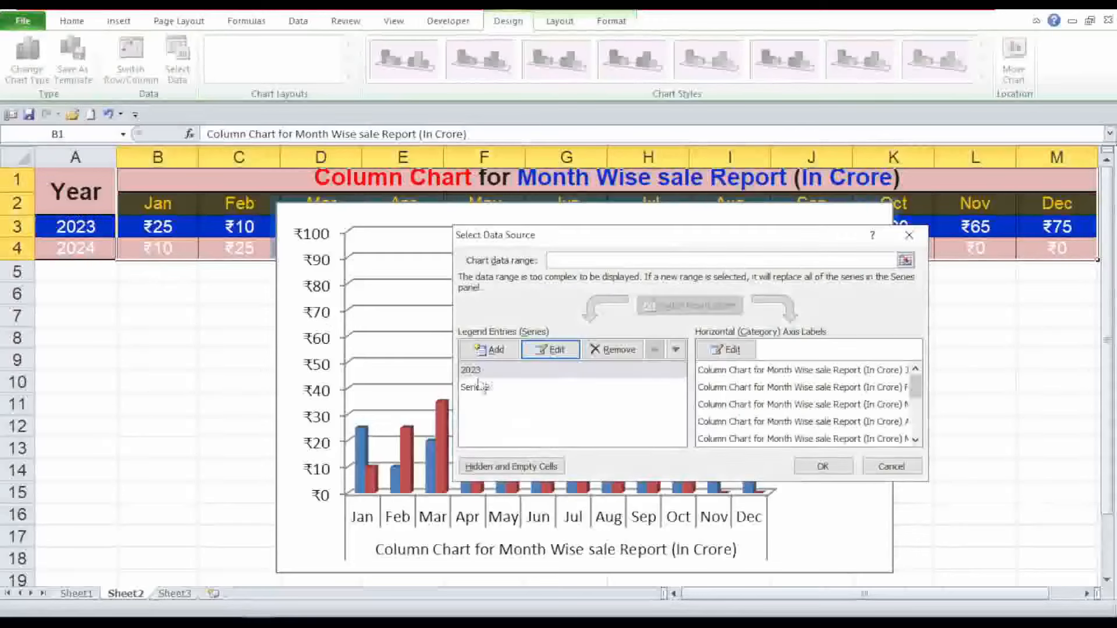
- Name the second series from cell A4 (2024), and shrink the column chart so it sits below the table
click(476, 389)
click(549, 349)
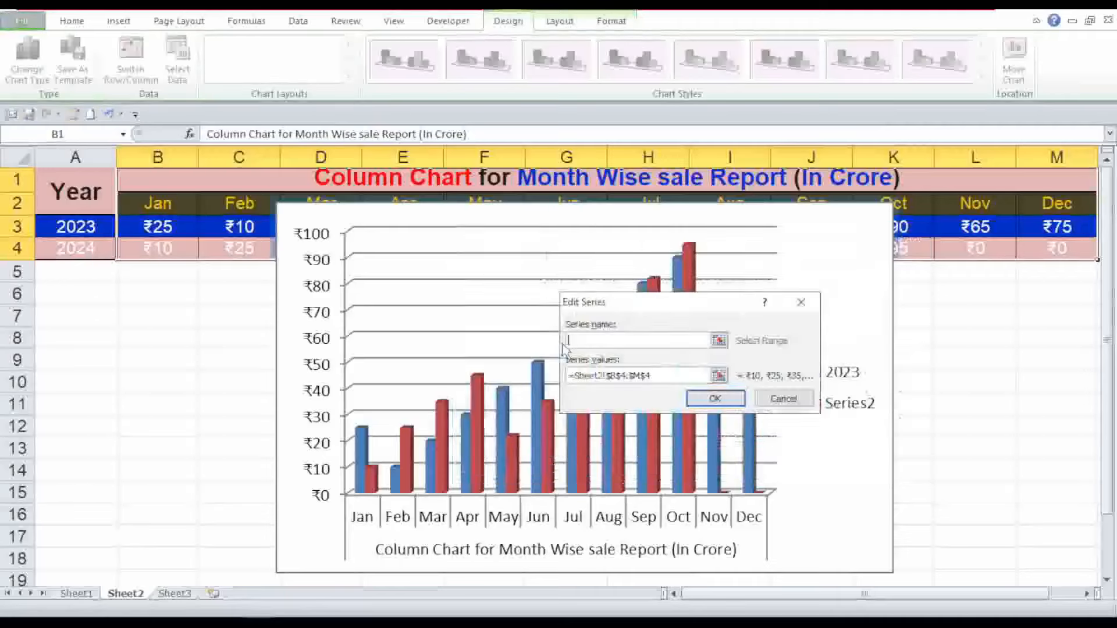
click(91, 251)
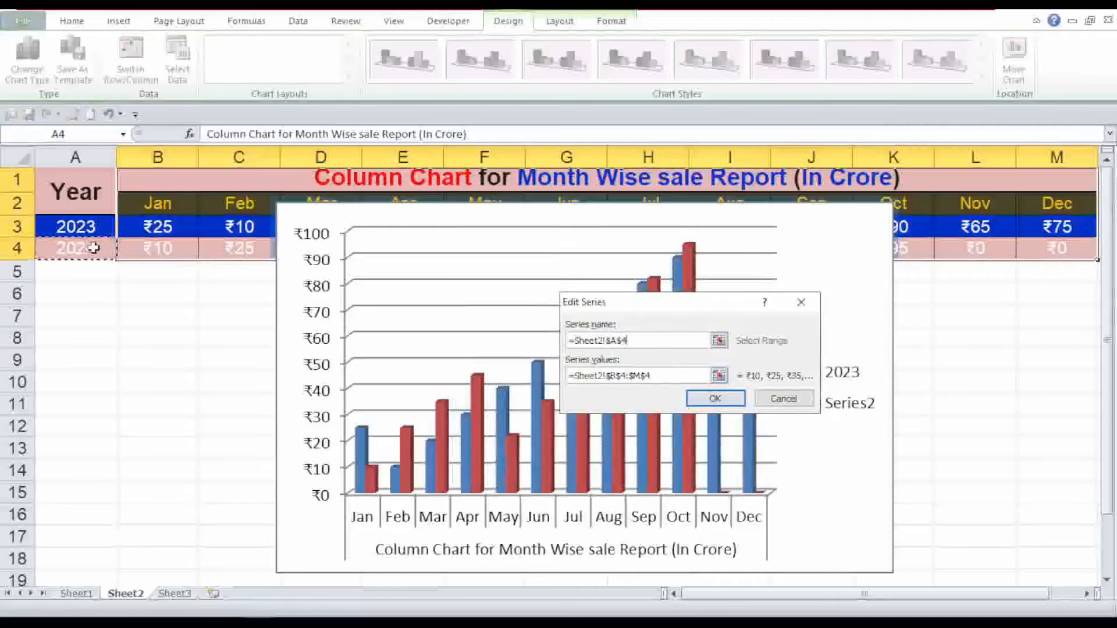
click(715, 398)
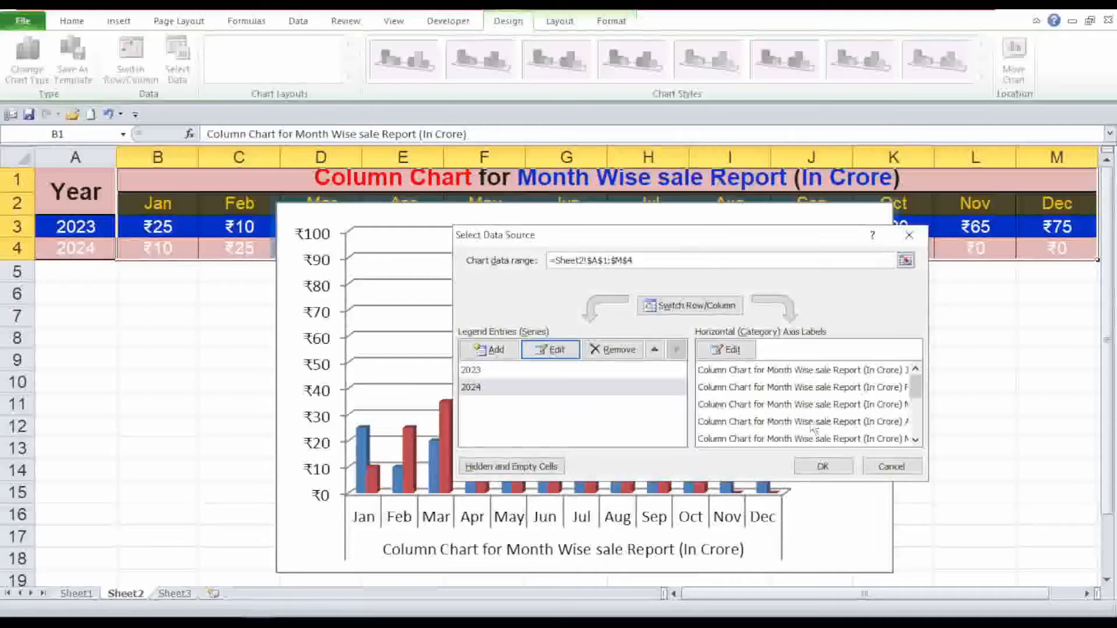
click(823, 467)
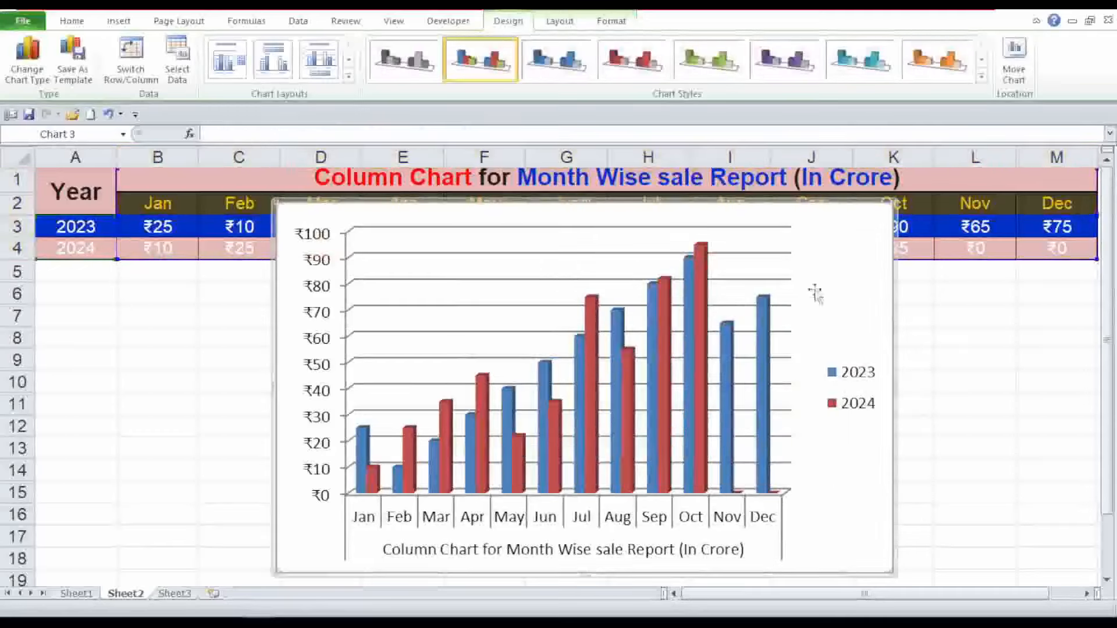
drag(885, 196, 831, 281)
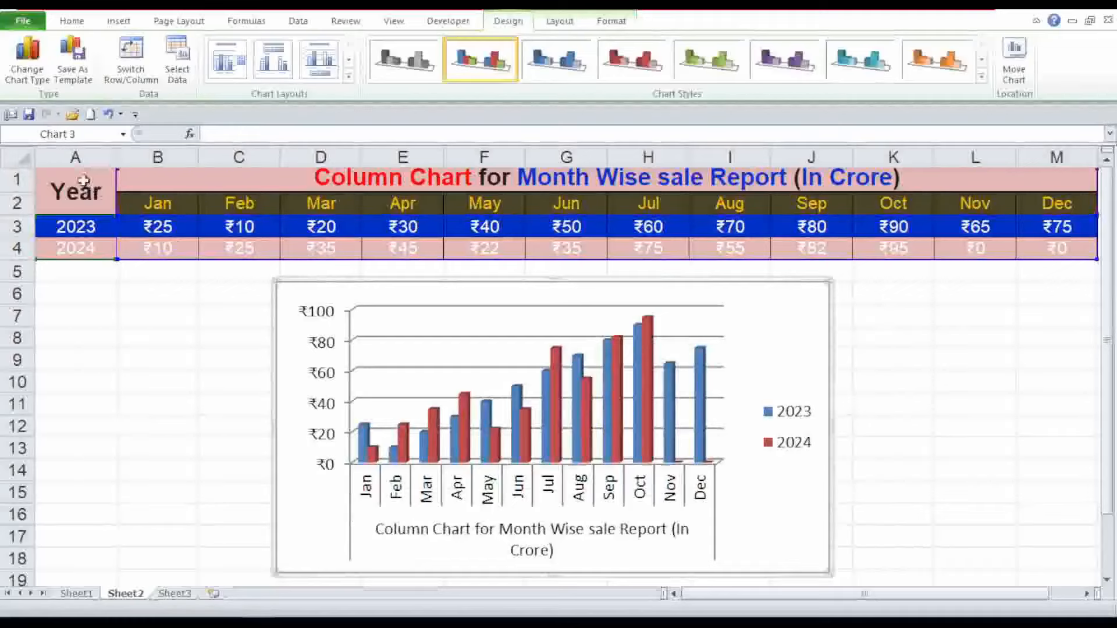
- Copy the table A1:M4 from Sheet2 and paste it into Sheet3 starting at cell A1
drag(83, 181, 696, 248)
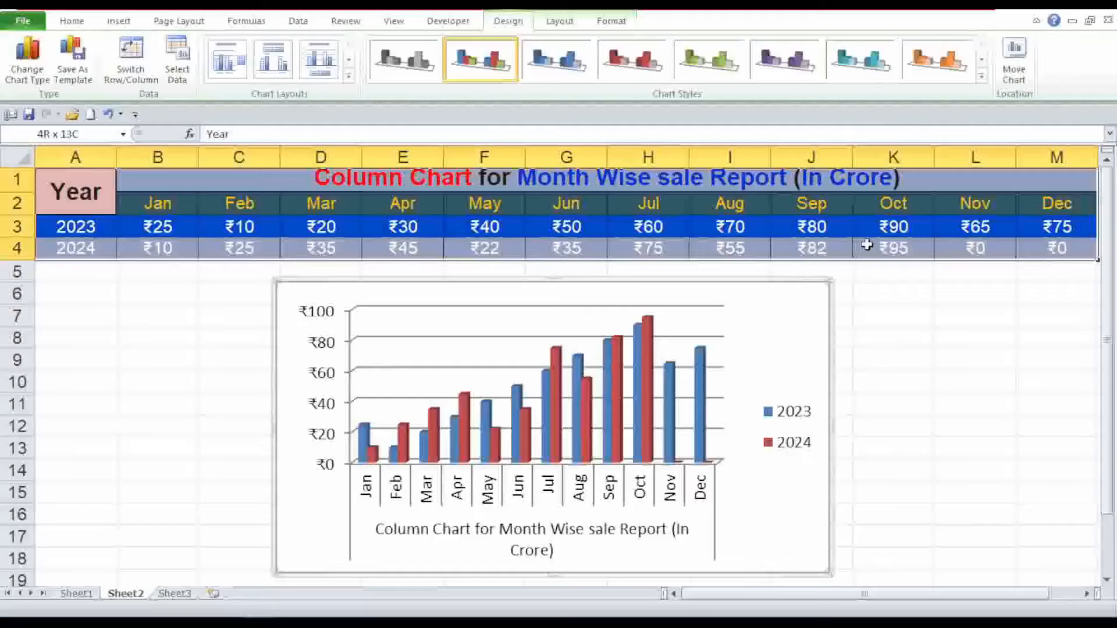
drag(867, 245, 867, 247)
right_click(729, 178)
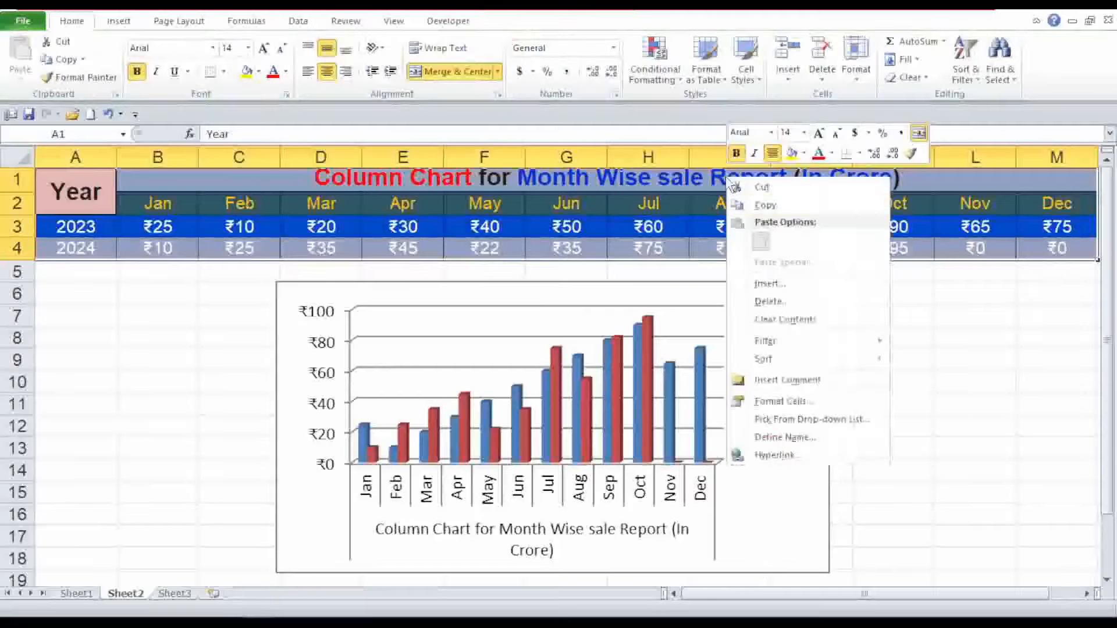
click(764, 205)
click(175, 594)
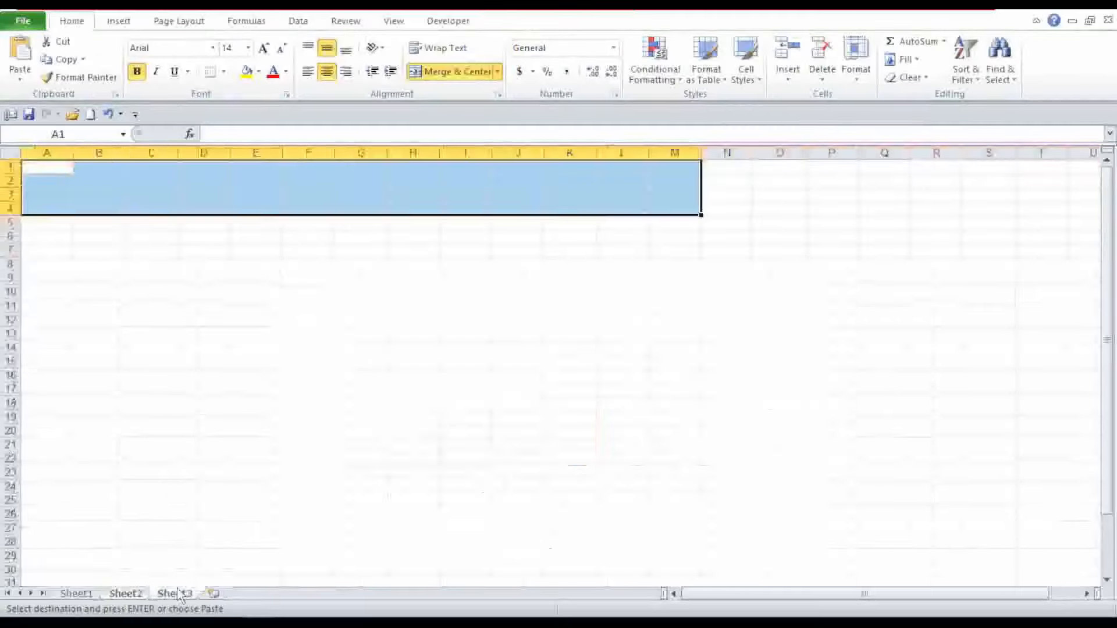
click(52, 169)
right_click(51, 168)
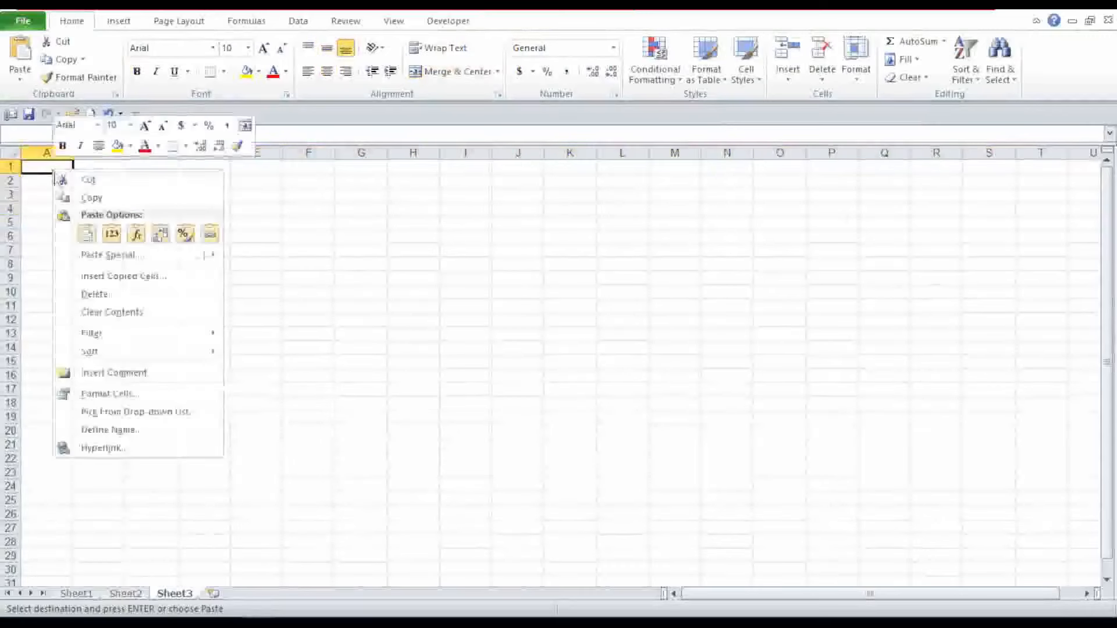
click(88, 232)
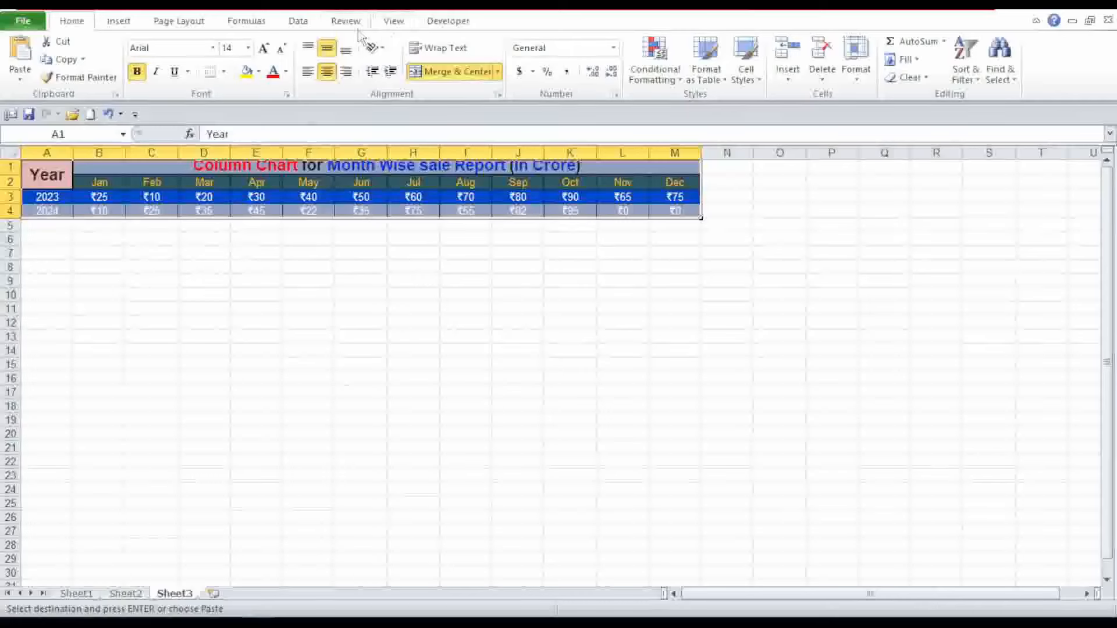
- Change the Sheet3 table title in B1 to read "Bar Chart for Month Wise sale Report (In Crore)"
click(391, 22)
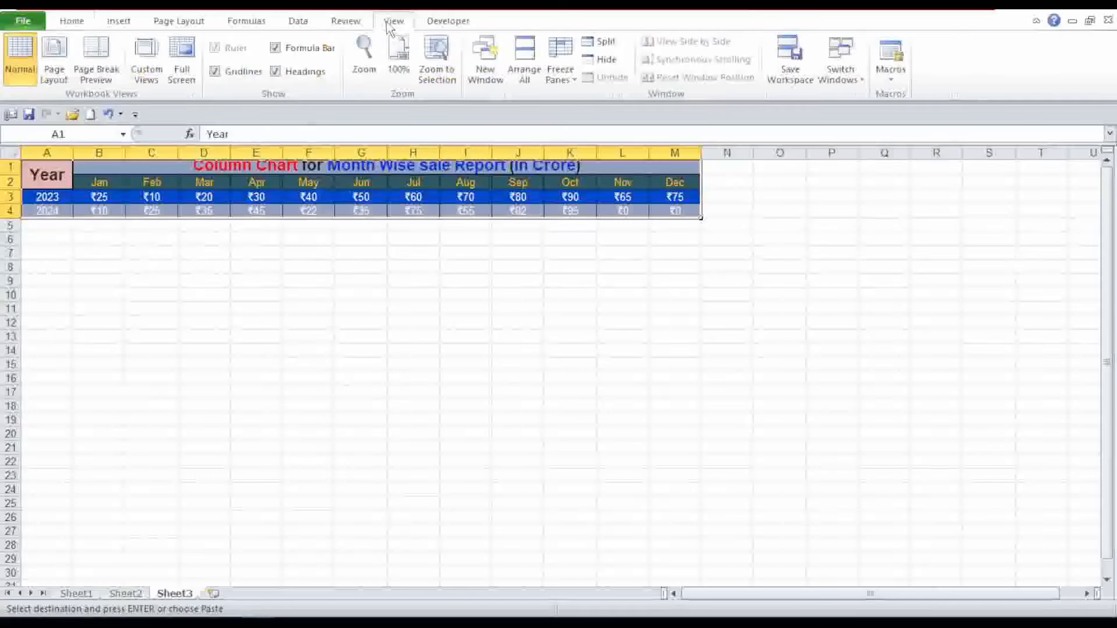
click(433, 51)
click(424, 357)
double_click(405, 178)
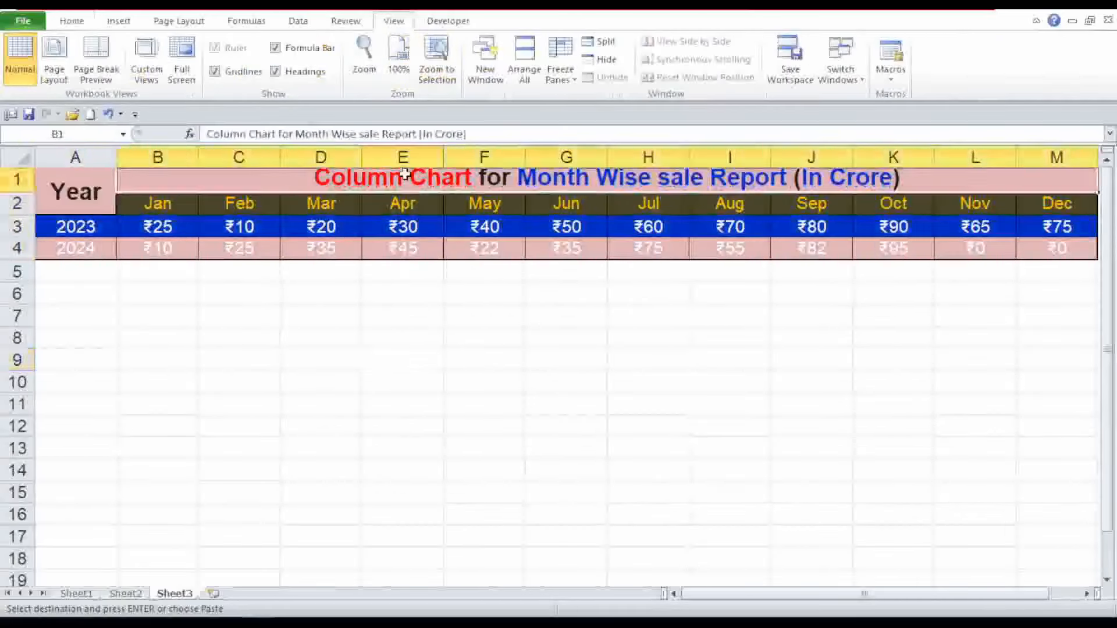
drag(404, 199, 321, 200)
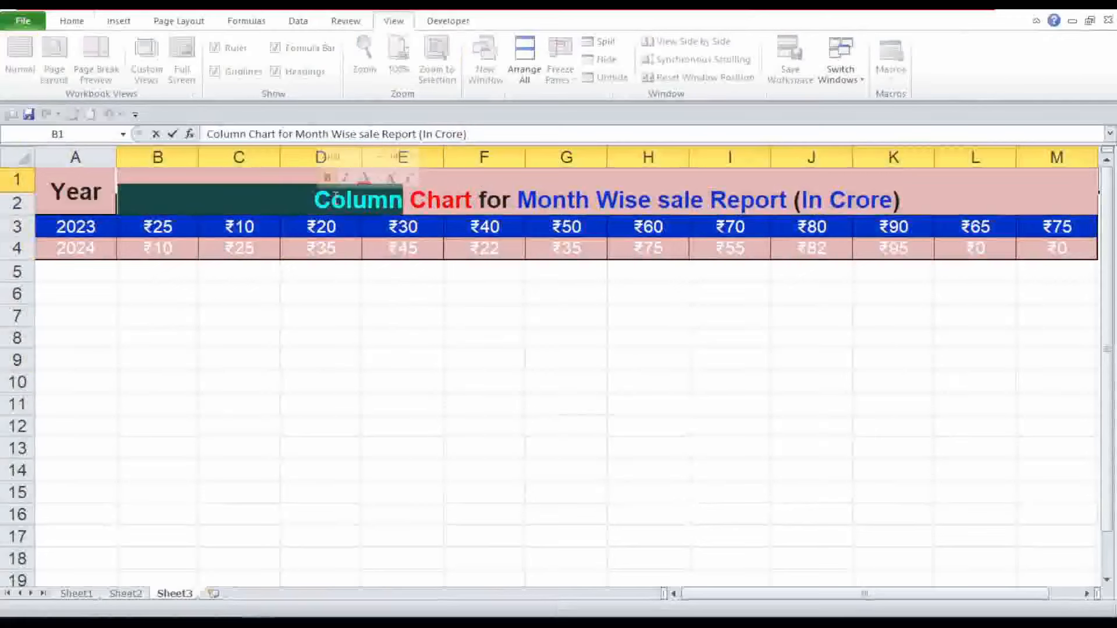
text(Bar)
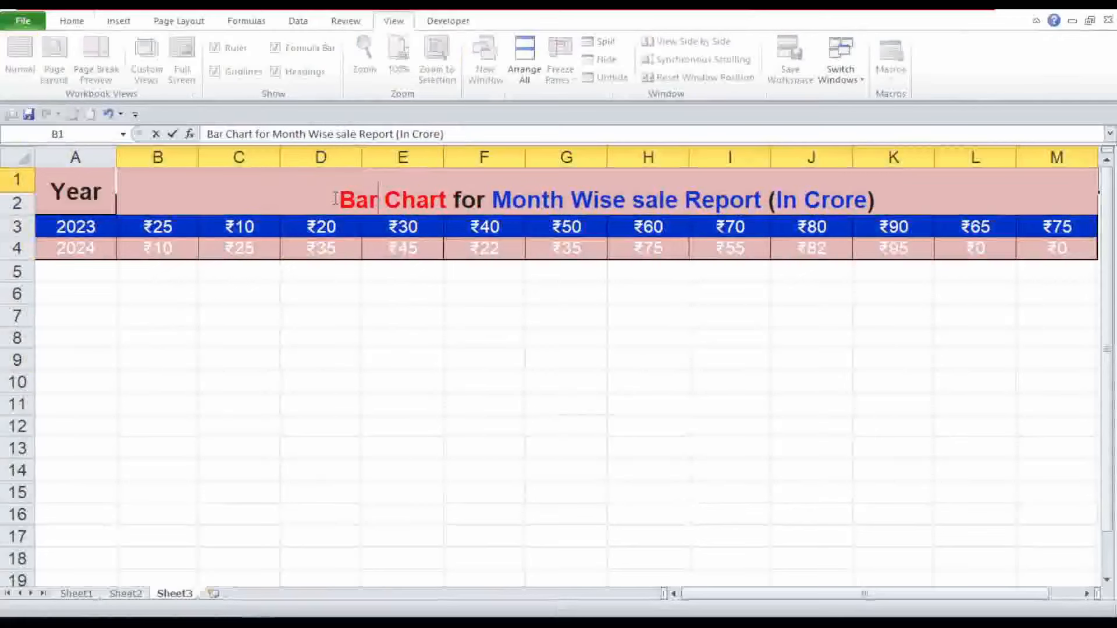
click(295, 479)
- Insert a clustered horizontal cylinder bar chart from the range B1:M4 on Sheet3
click(263, 181)
drag(263, 181, 285, 242)
click(123, 22)
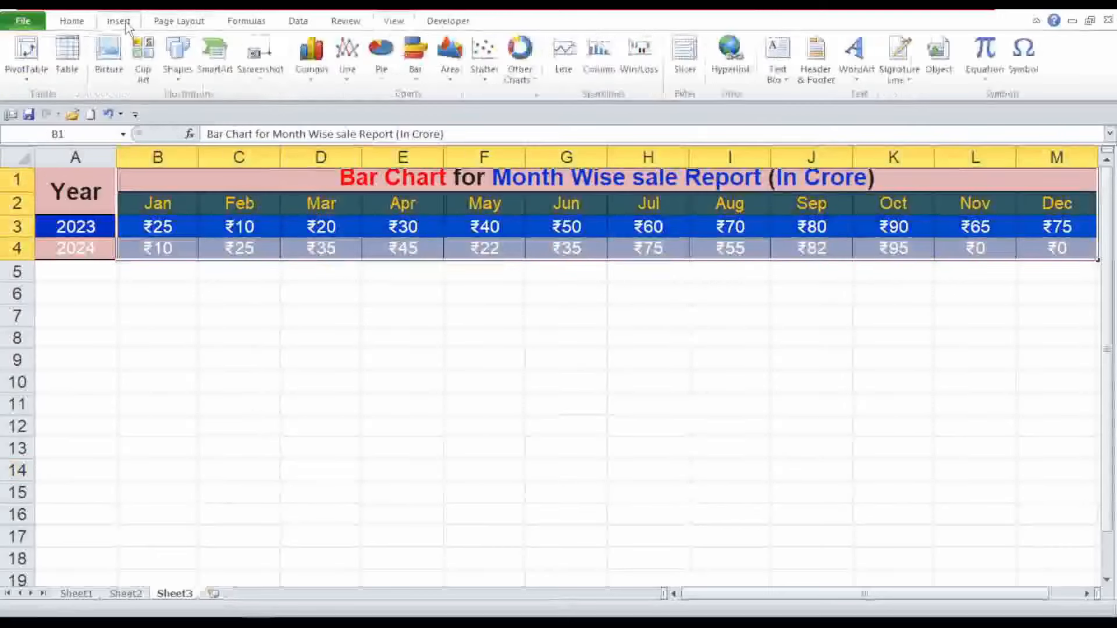
click(417, 76)
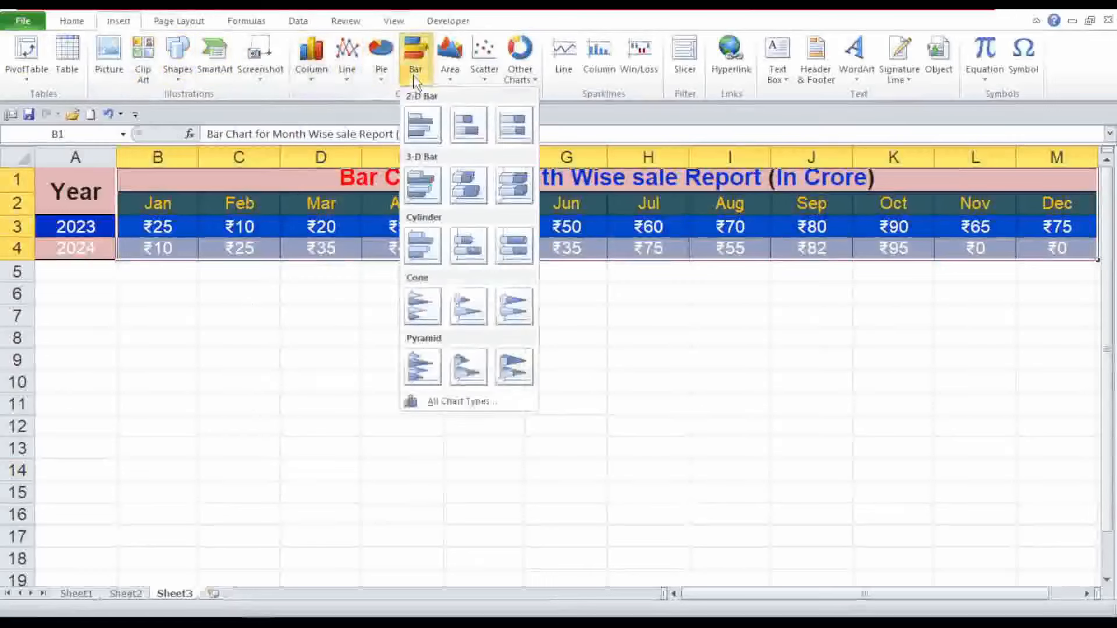
click(431, 247)
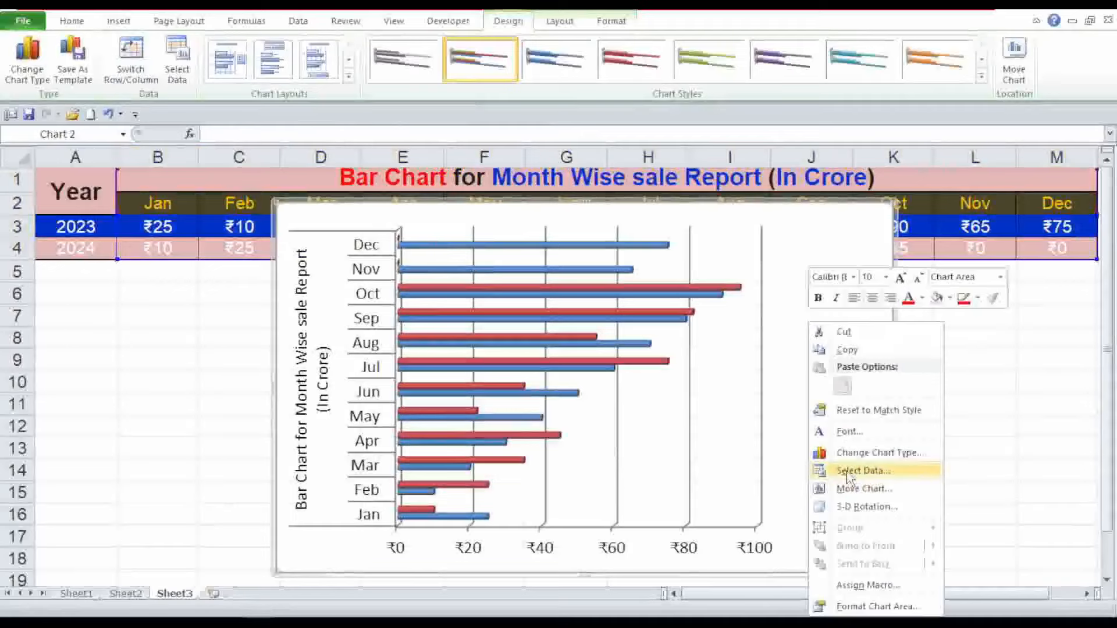
- Edit the bar chart's data source so that the first series takes its name from cell A3 (2023)
click(850, 471)
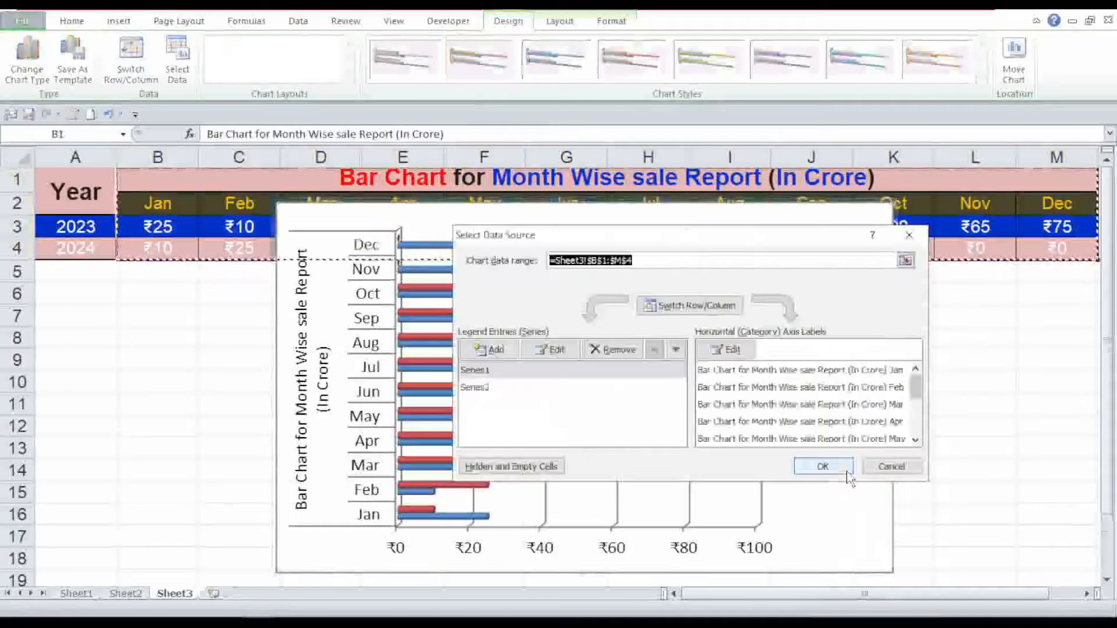
click(479, 370)
click(550, 350)
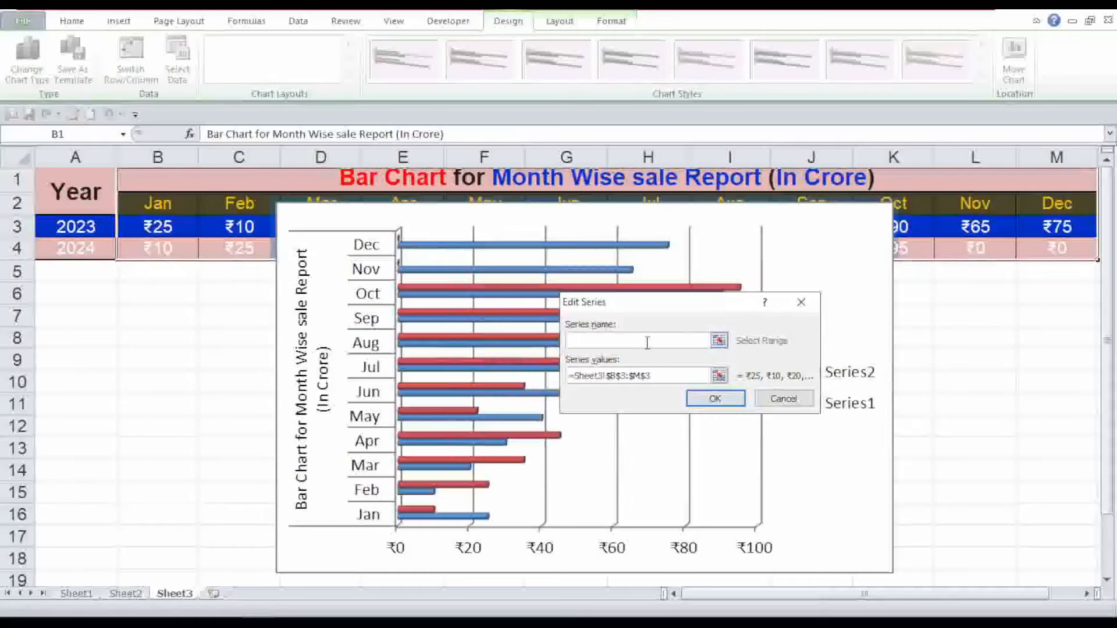
click(78, 227)
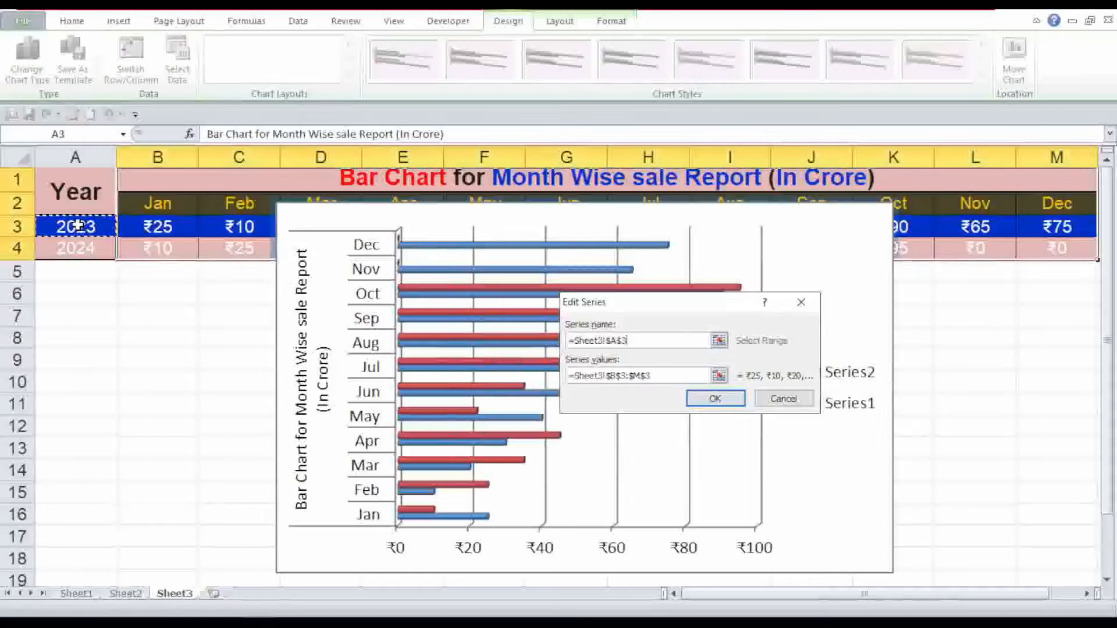
click(721, 399)
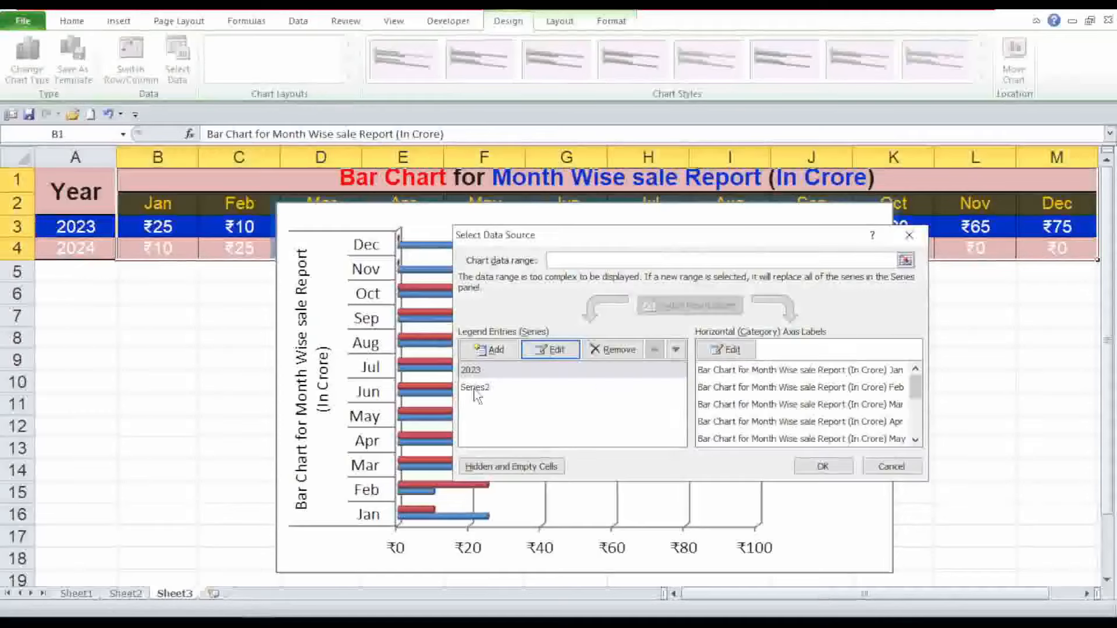
- Name the bar chart's second series from cell A4 (2024), and shrink the chart so it sits below the table
click(504, 387)
click(550, 349)
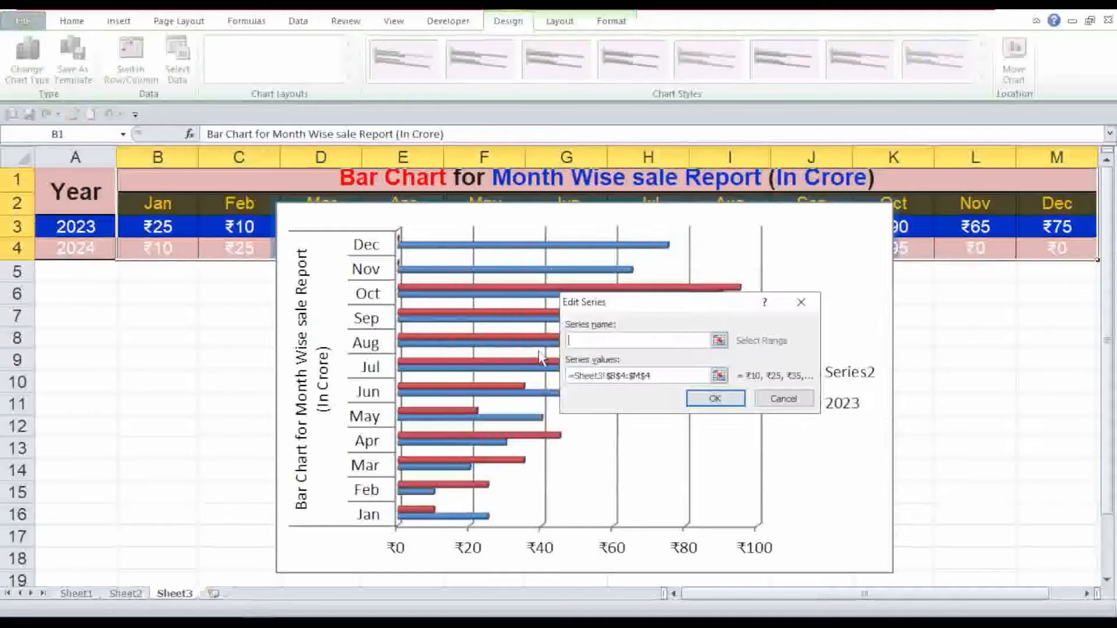
click(90, 248)
click(715, 399)
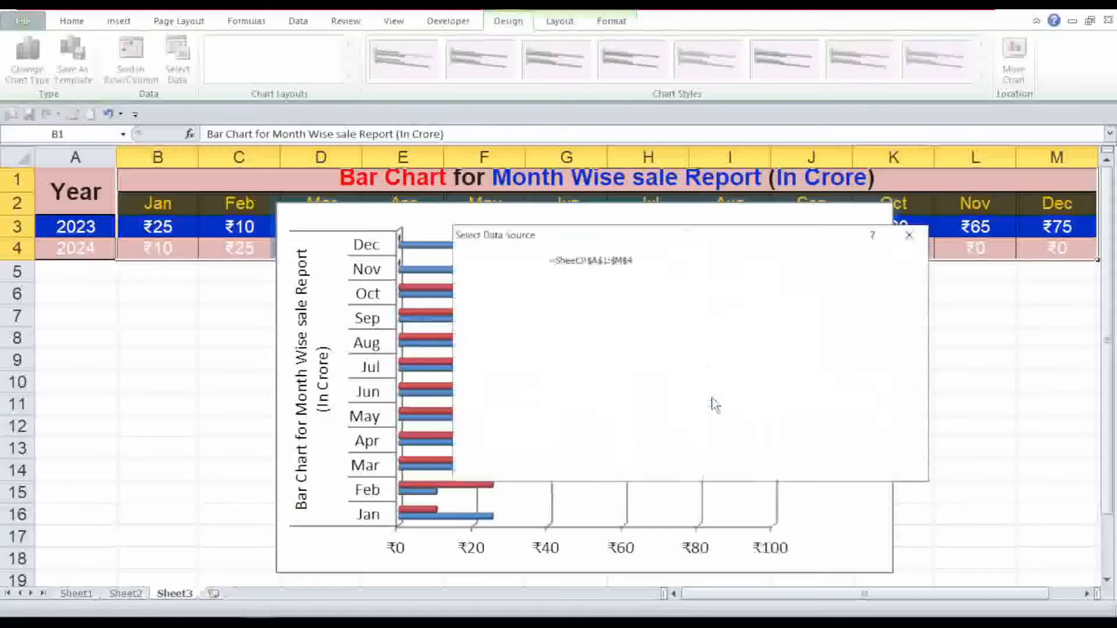
click(825, 463)
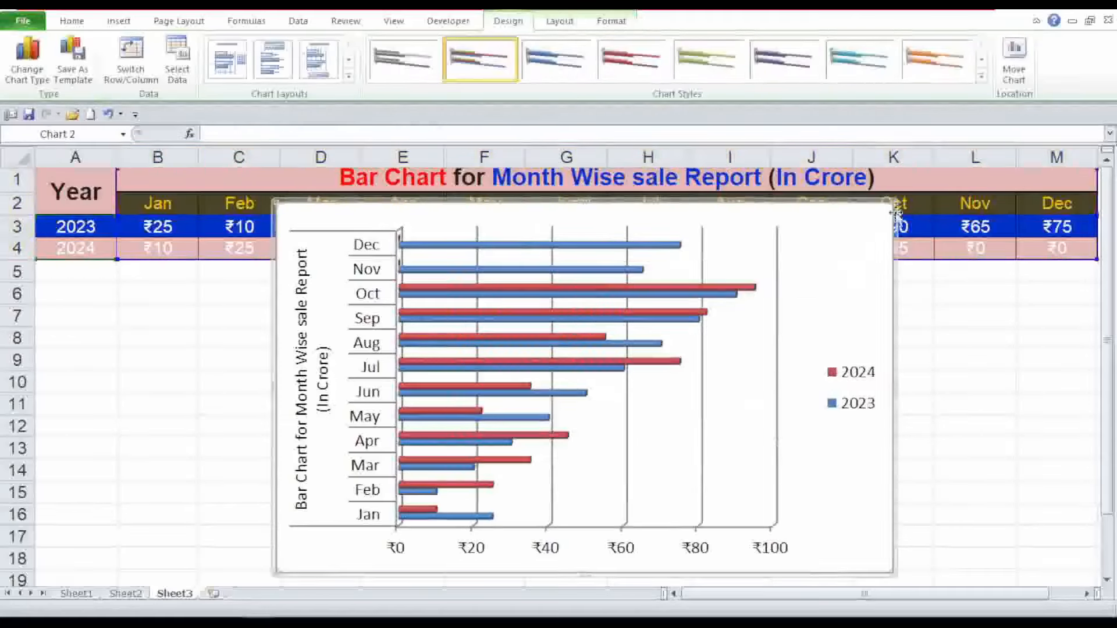
drag(891, 204, 867, 286)
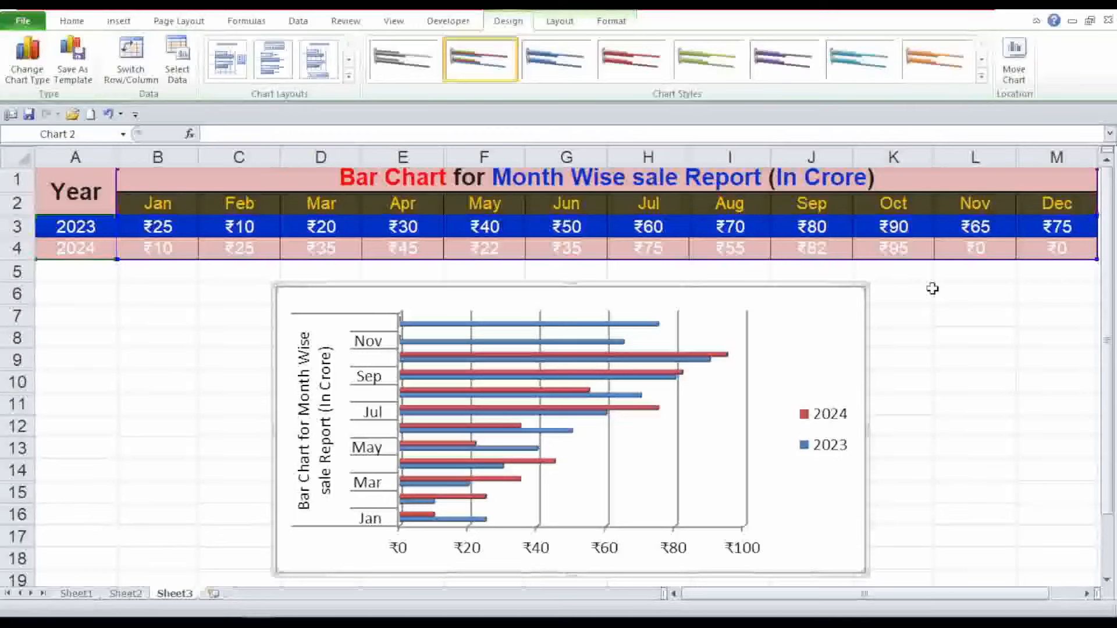
key(Escape)
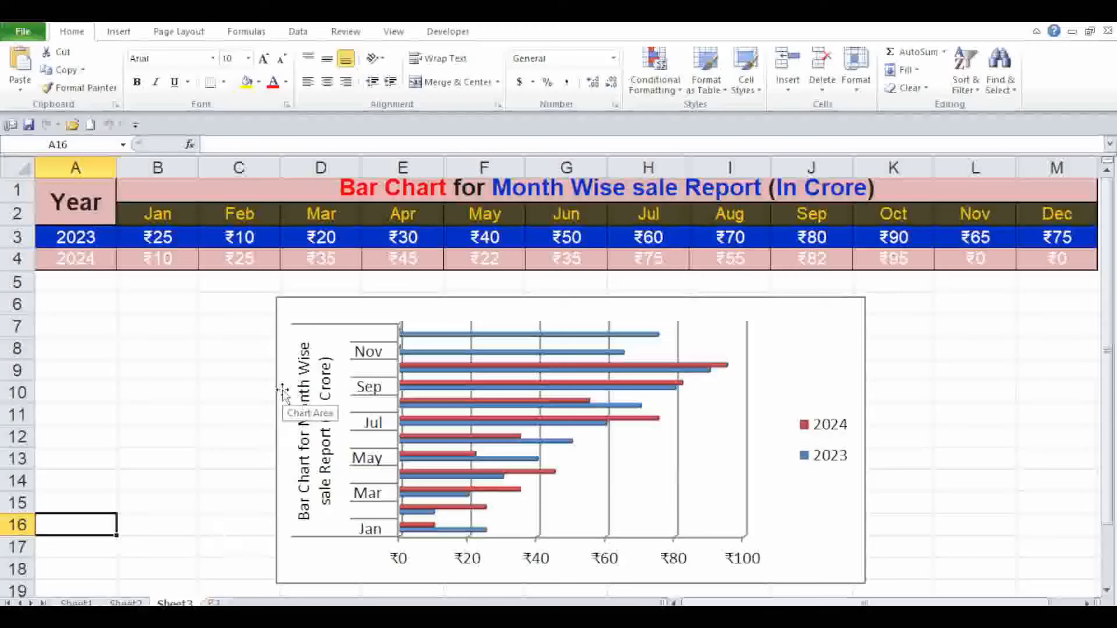
click(82, 601)
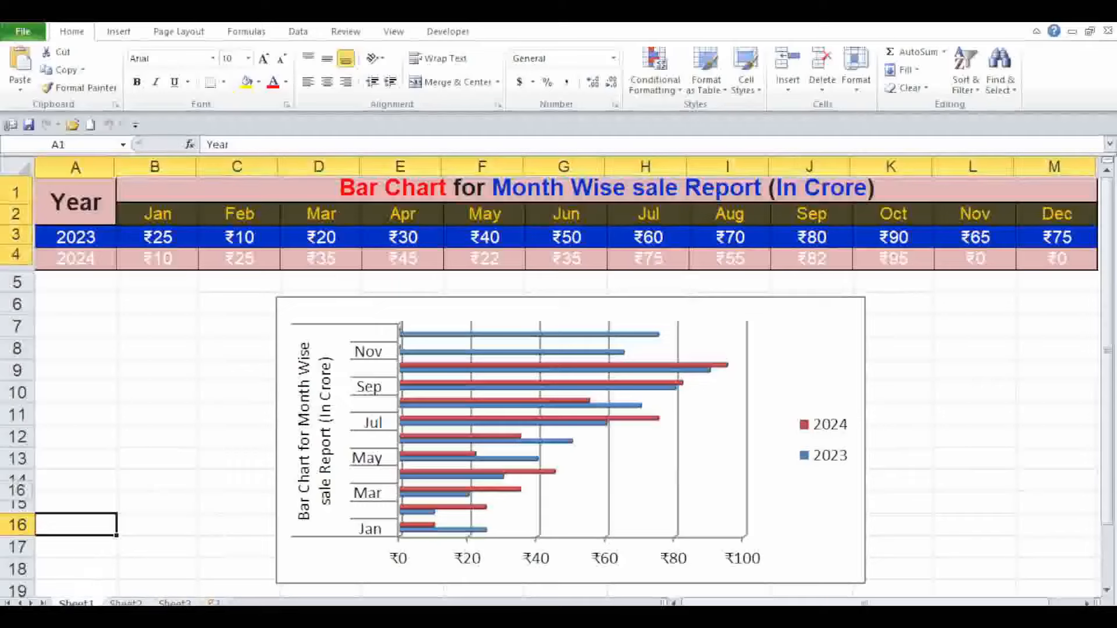
click(126, 603)
click(175, 603)
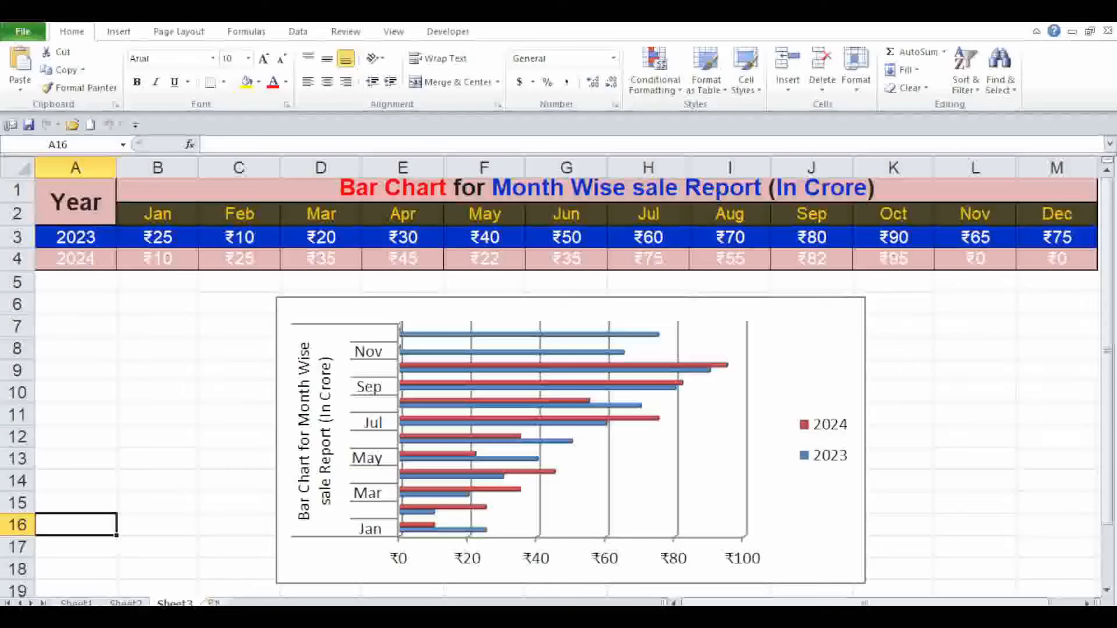
- Add a new worksheet after Sheet3 and rename it Pie Chart
click(212, 603)
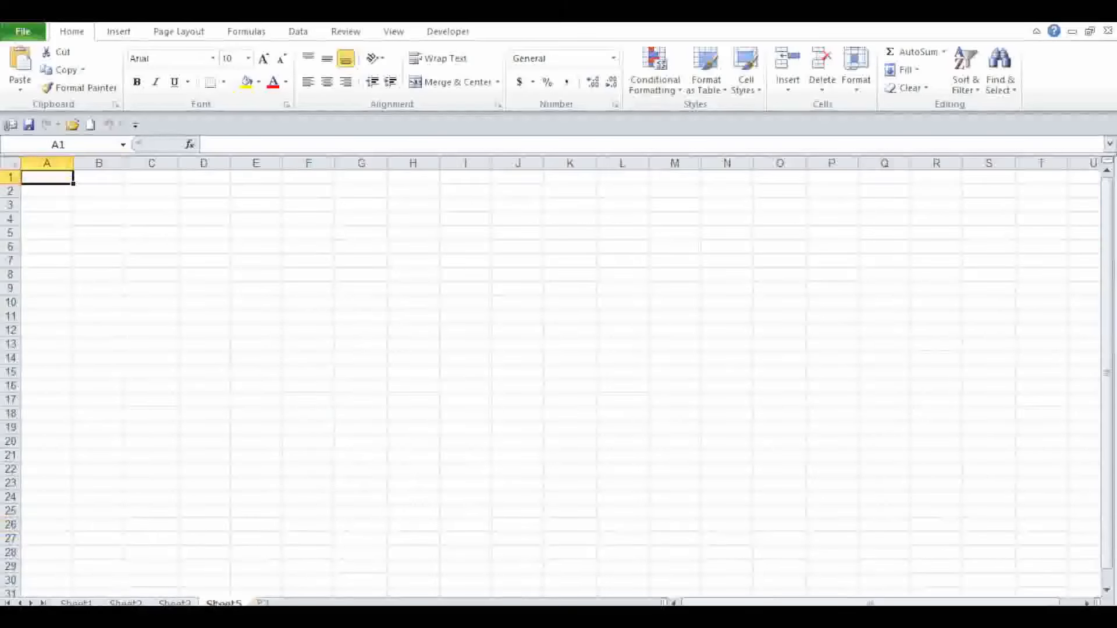
right_click(224, 604)
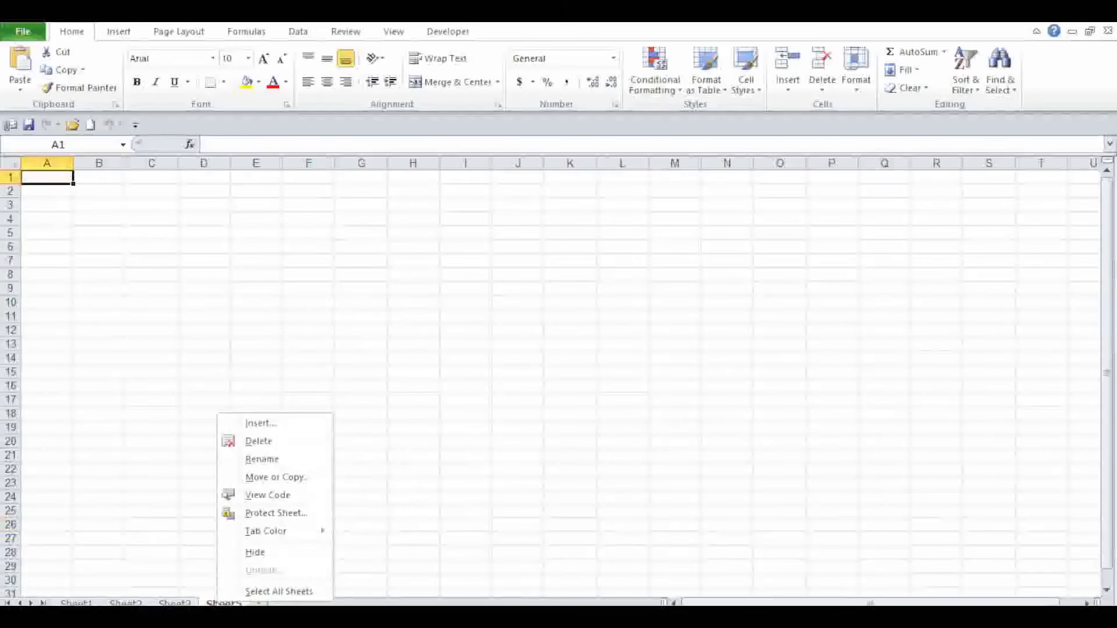
click(258, 462)
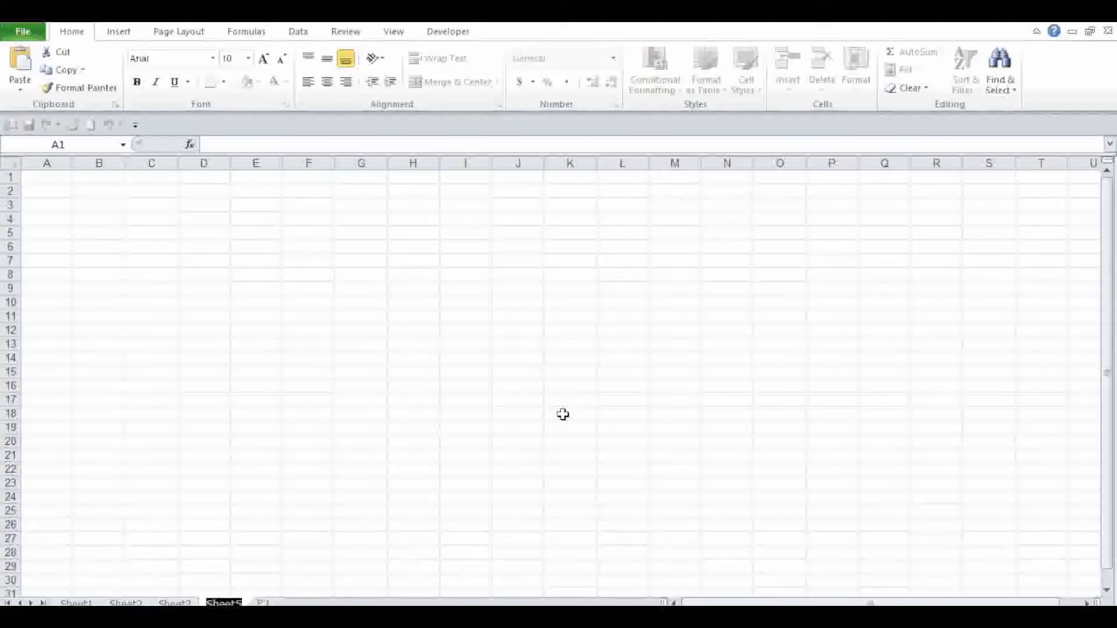
text(plie Chart)
click(535, 414)
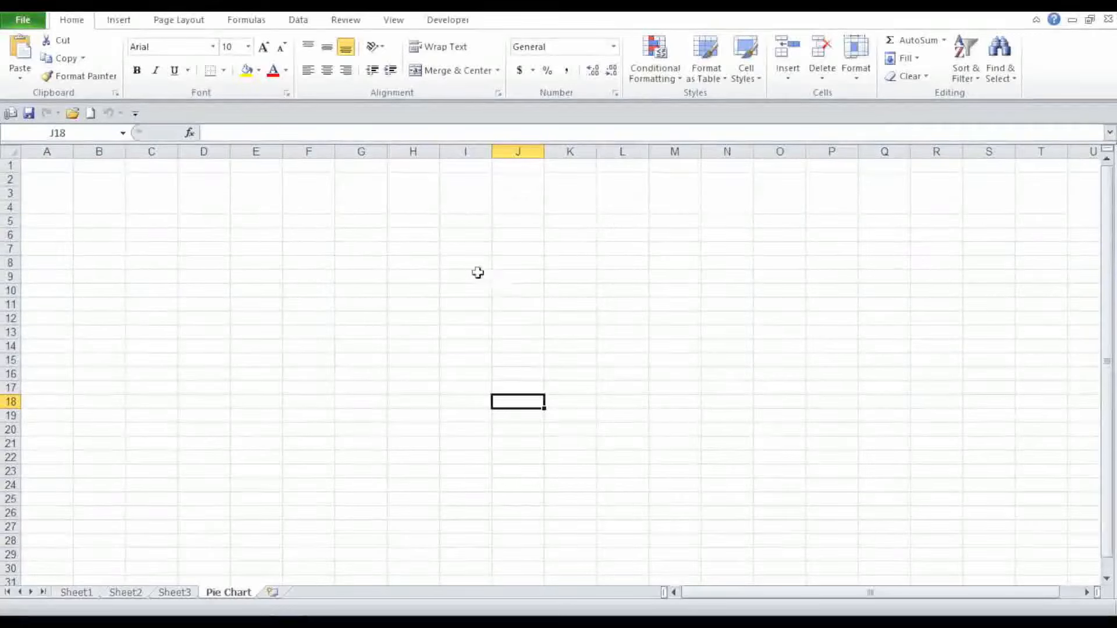
- Copy the table A1:M4 from Sheet3 and paste it into the Pie Chart sheet starting at cell A1
click(174, 592)
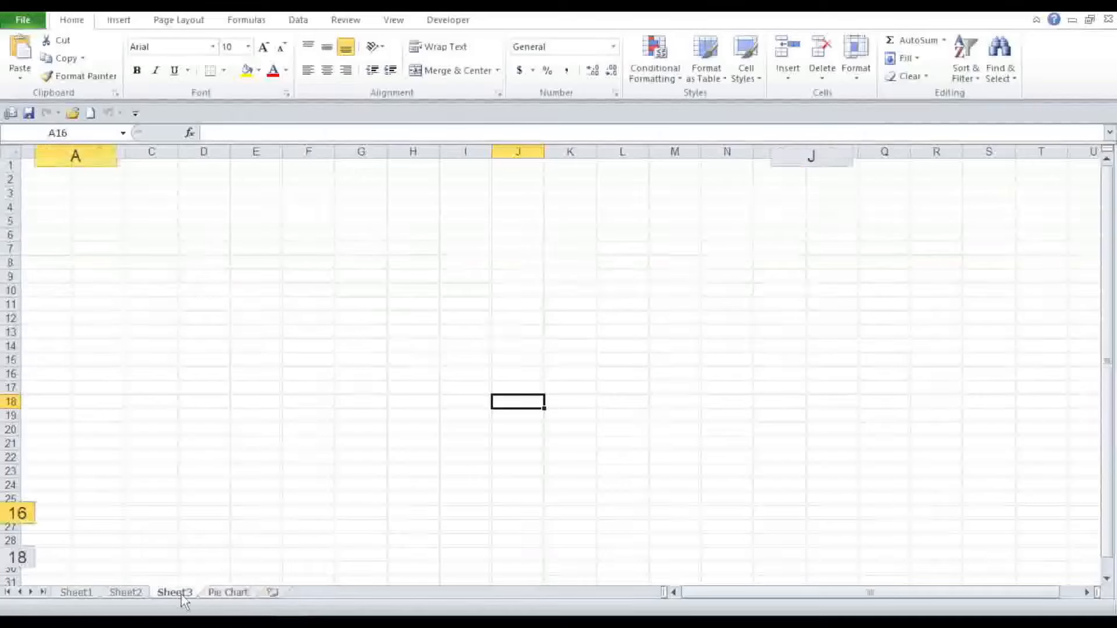
drag(81, 182, 493, 240)
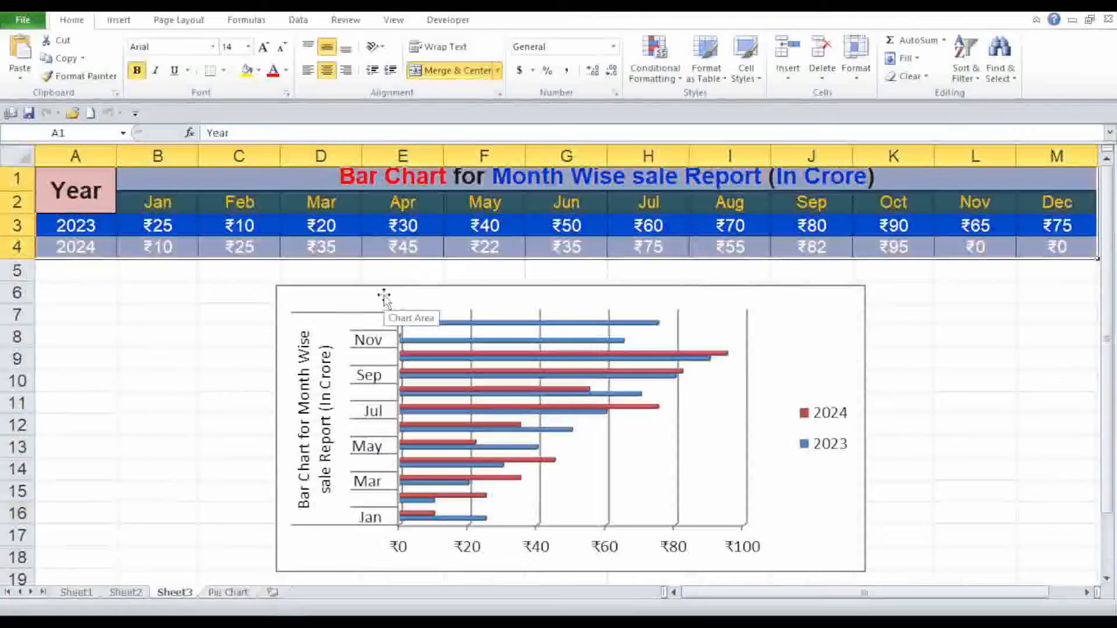
right_click(82, 191)
click(124, 224)
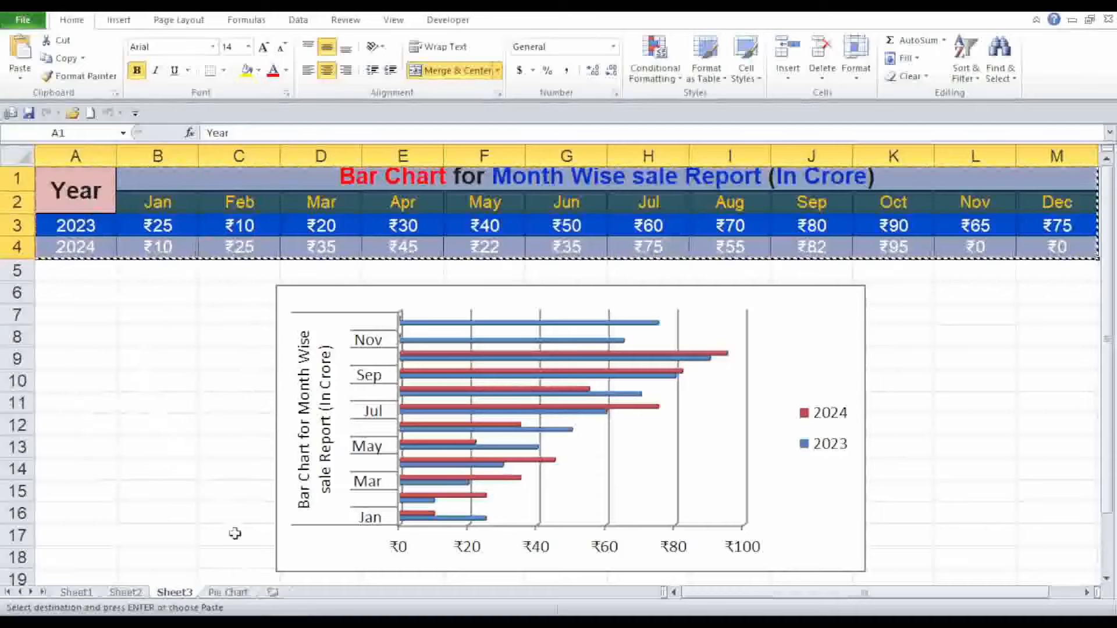
click(227, 593)
right_click(50, 167)
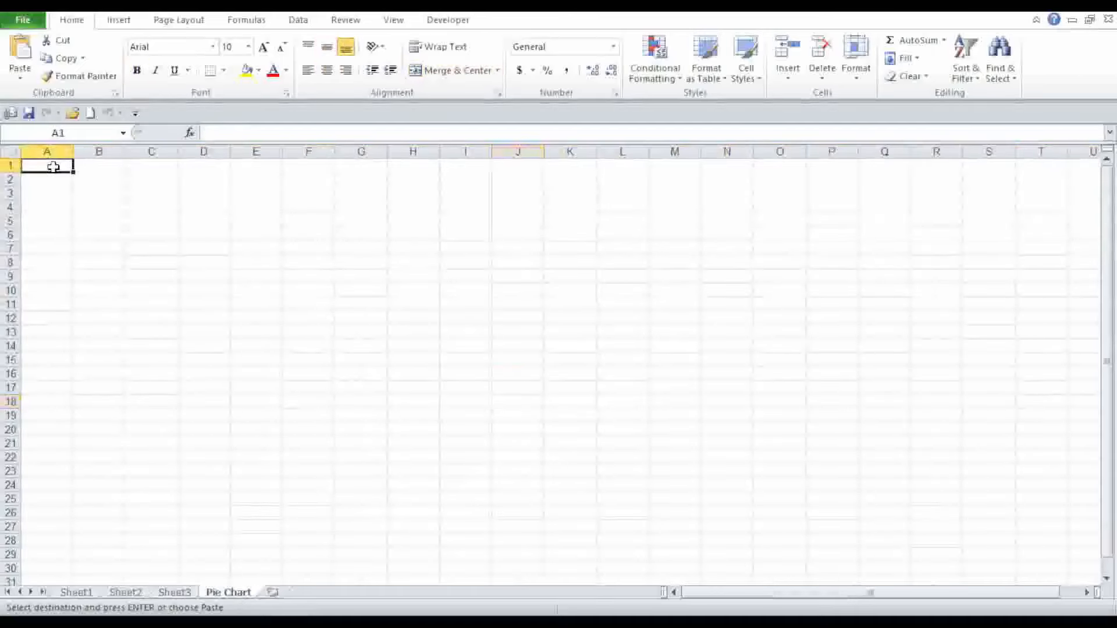
click(84, 236)
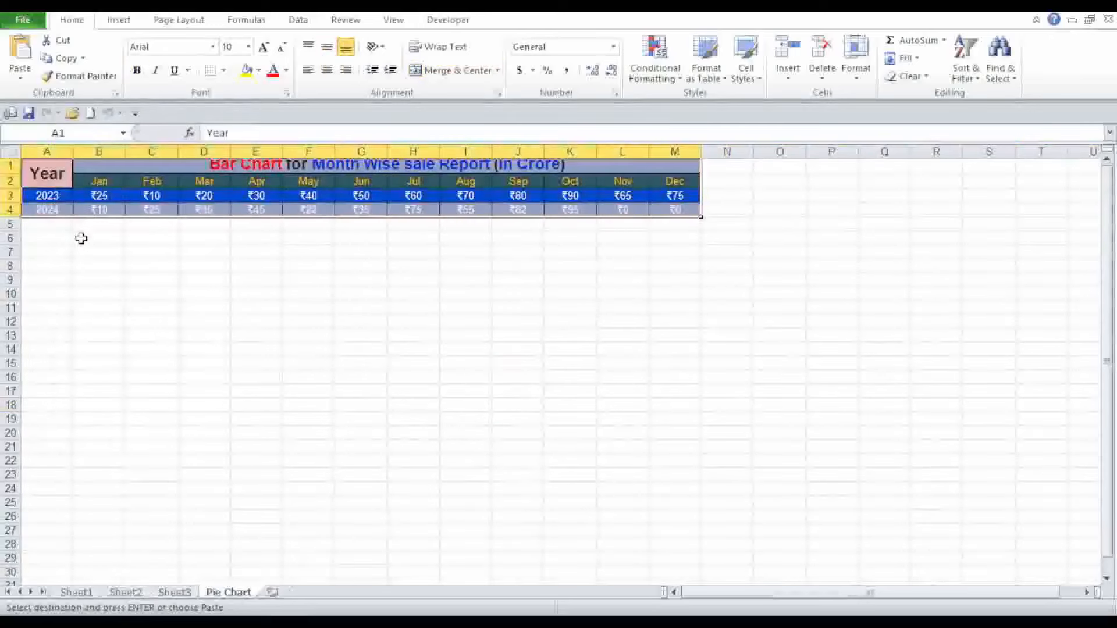
- Paste a second copy of the table into the Pie Chart sheet starting at cell O1
click(787, 169)
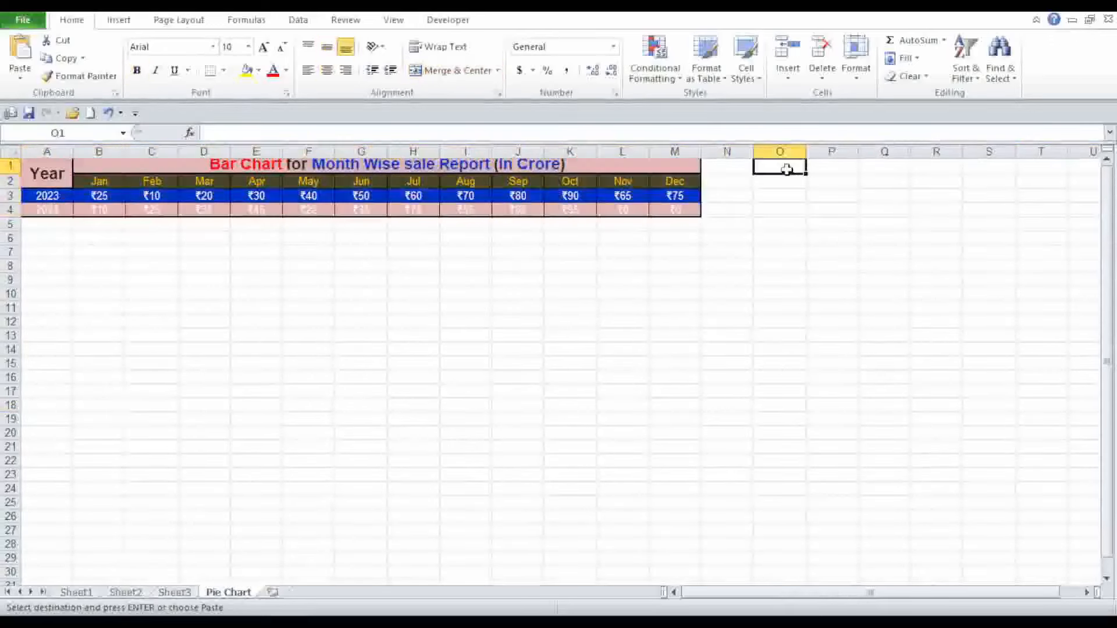
right_click(787, 169)
click(824, 236)
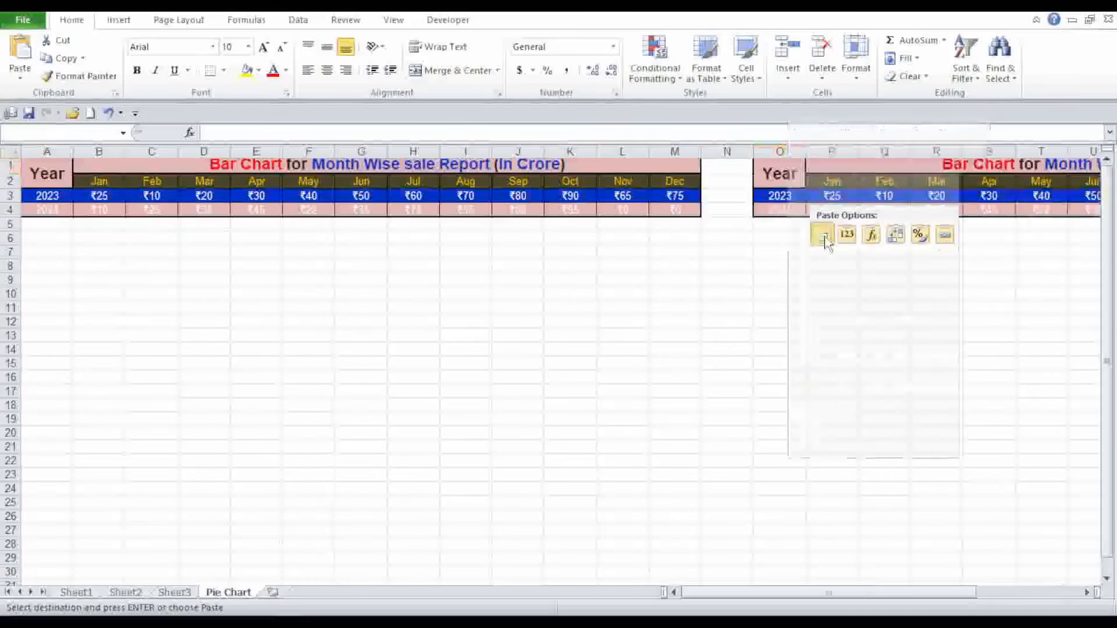
click(659, 339)
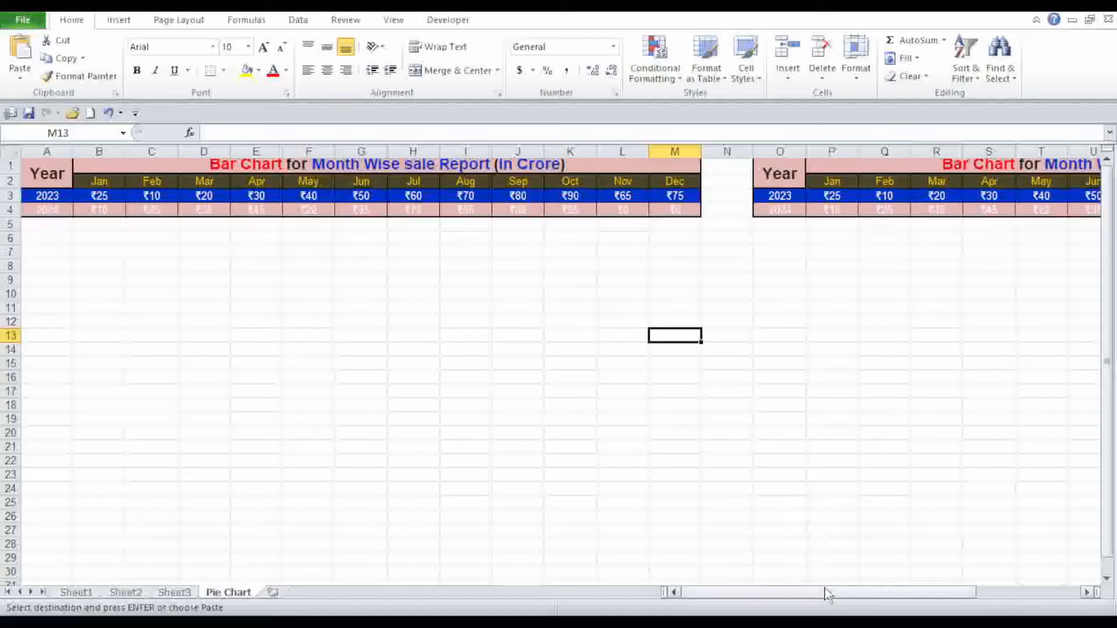
drag(813, 597, 811, 591)
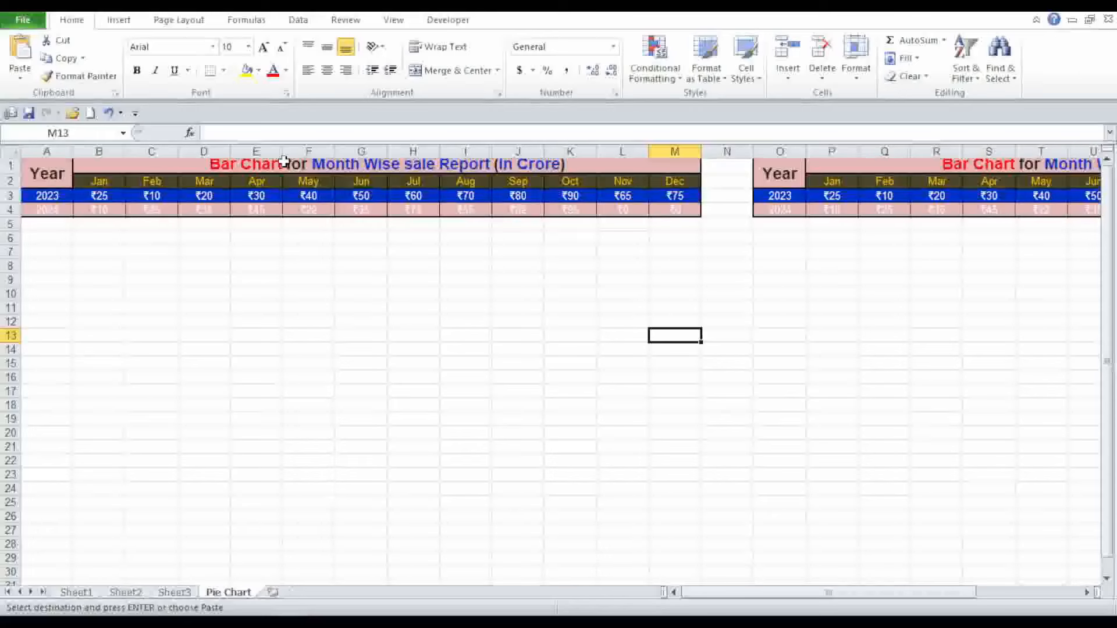
- Change the wording "Bar Chart" to "Pie Chart" in the title of the first table, cell B1
click(283, 162)
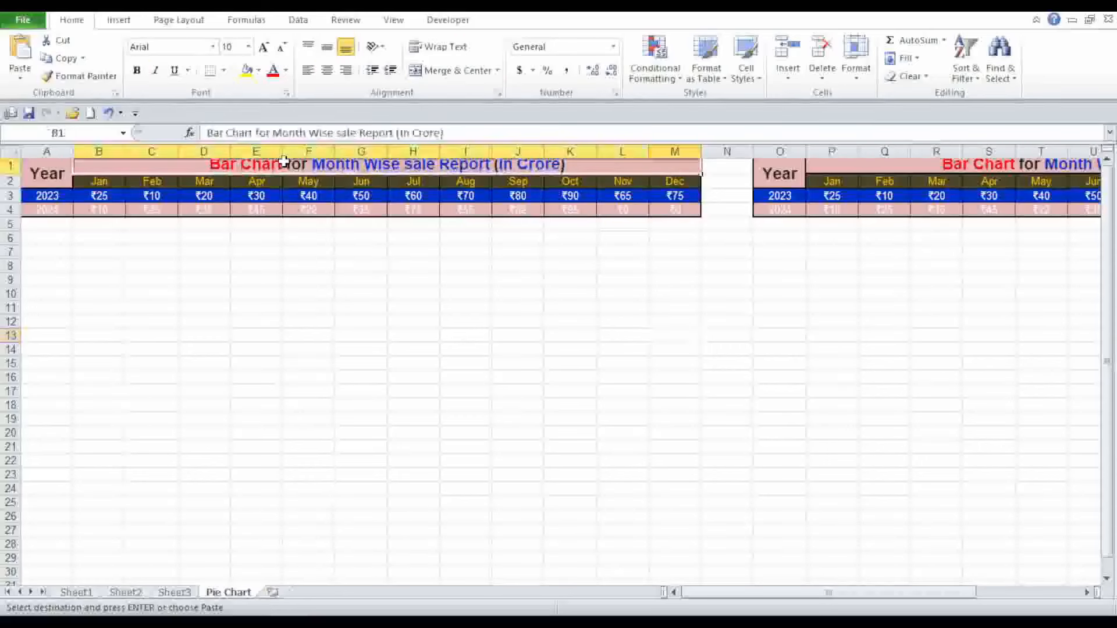
double_click(283, 165)
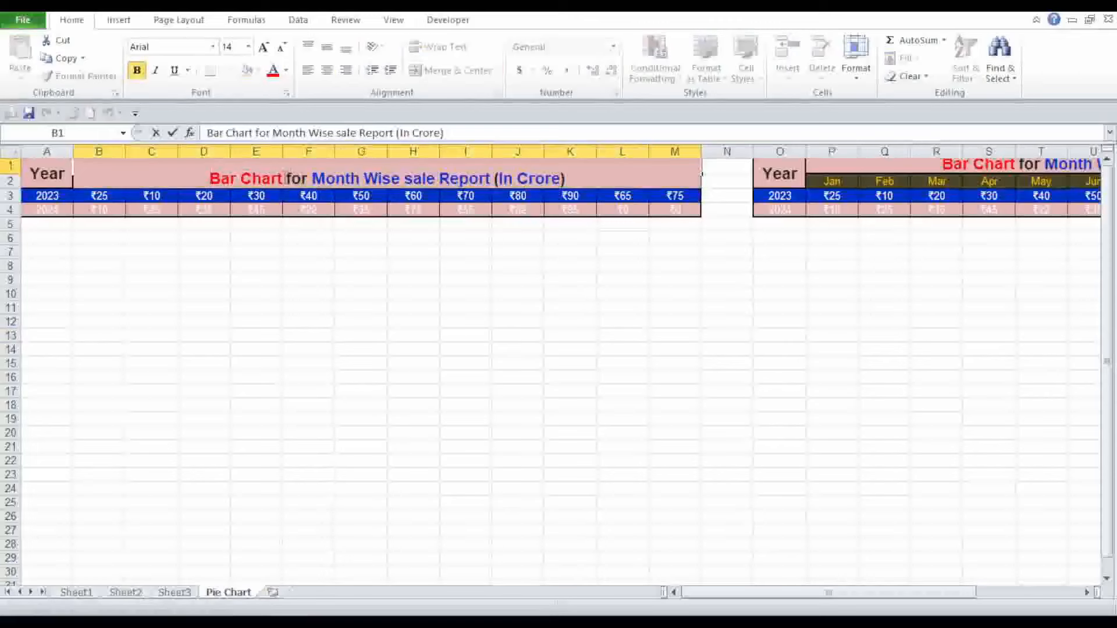
drag(219, 174, 209, 176)
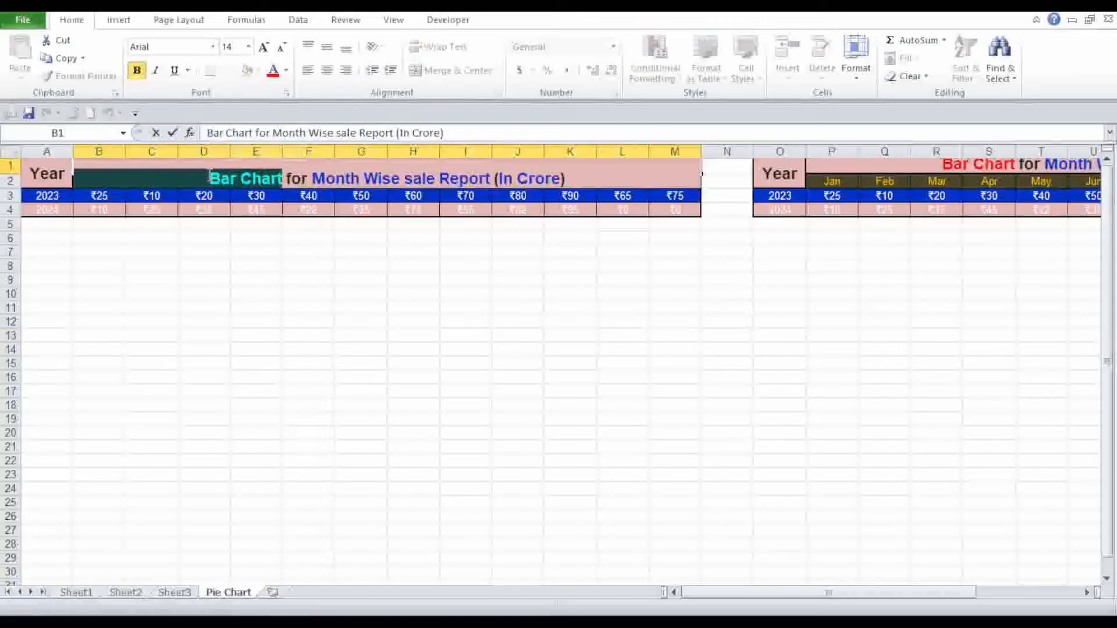
text(Pie)
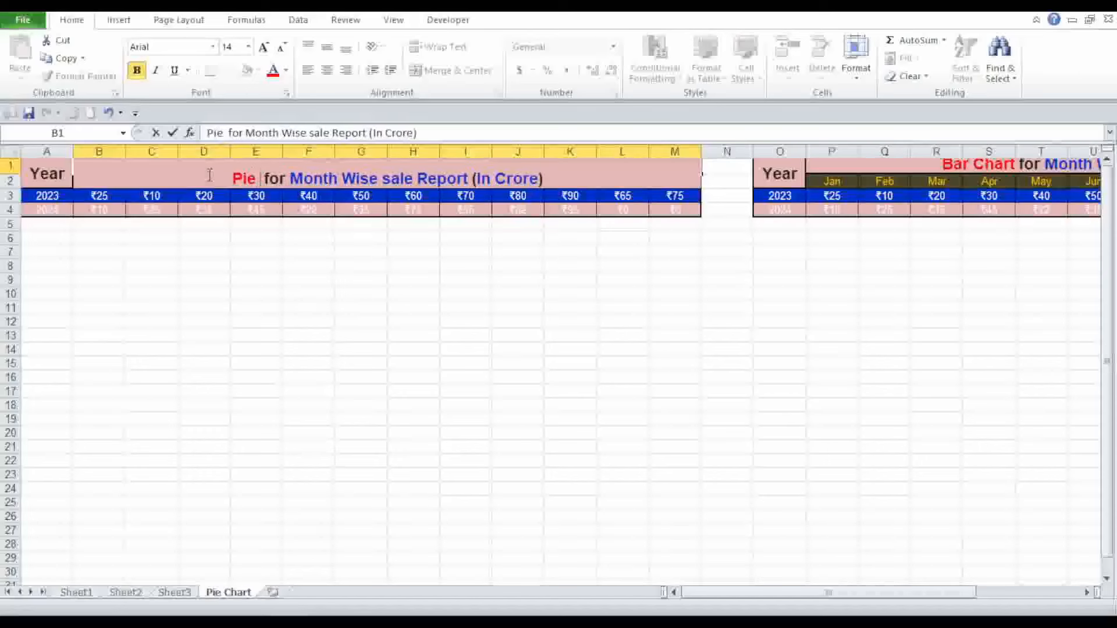
text( Cha)
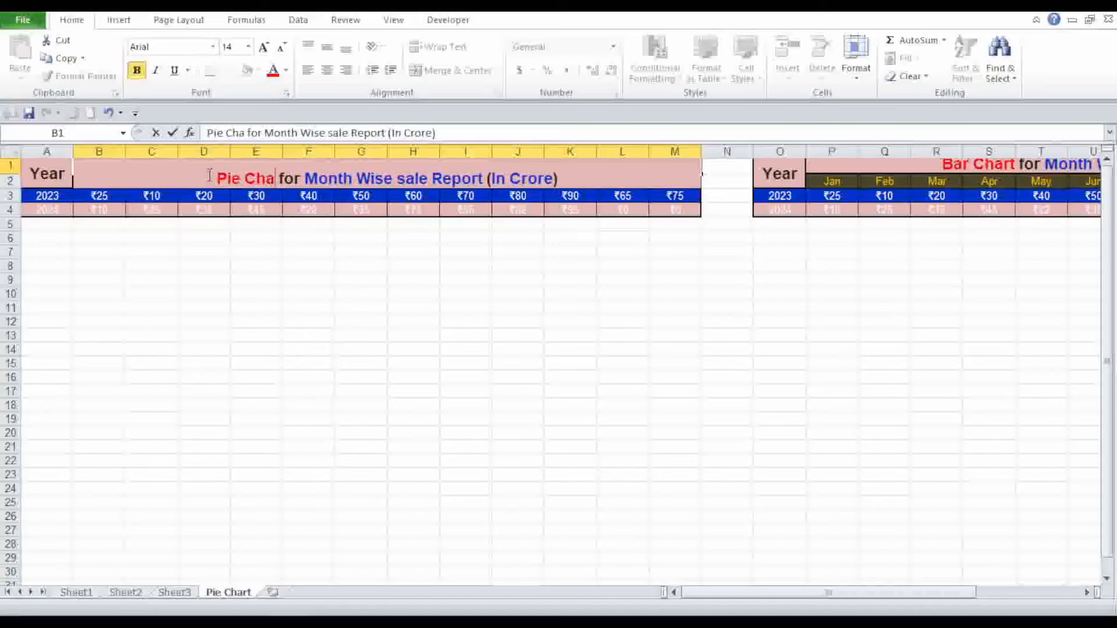
text(rt)
click(400, 320)
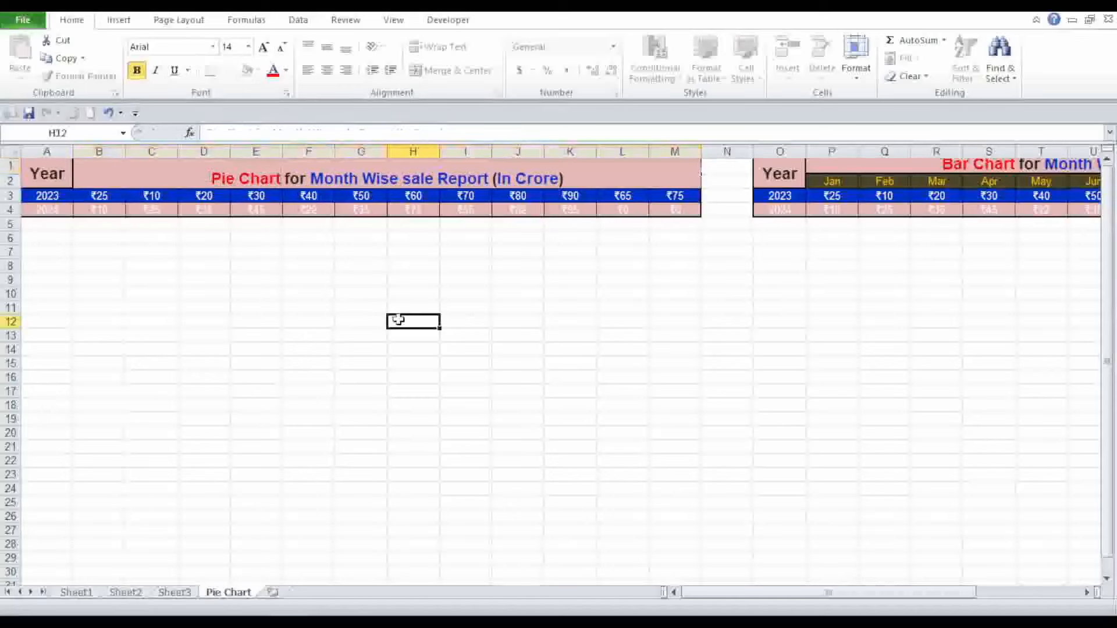
- Copy the title in B1 and paste it over the second table's title in P1
click(329, 169)
right_click(329, 168)
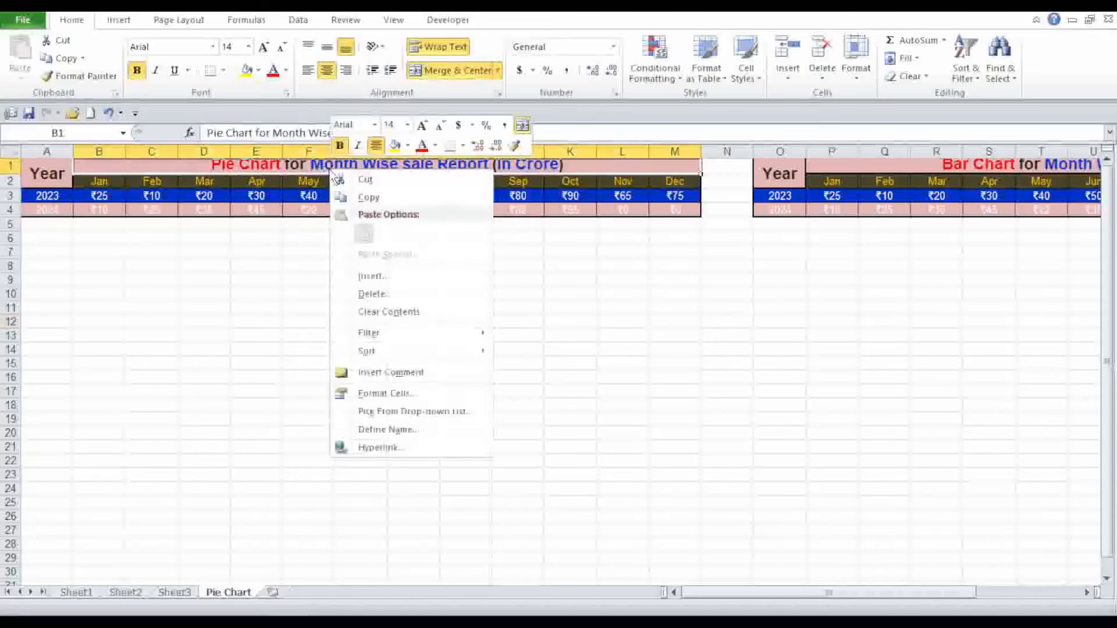
click(368, 198)
click(853, 165)
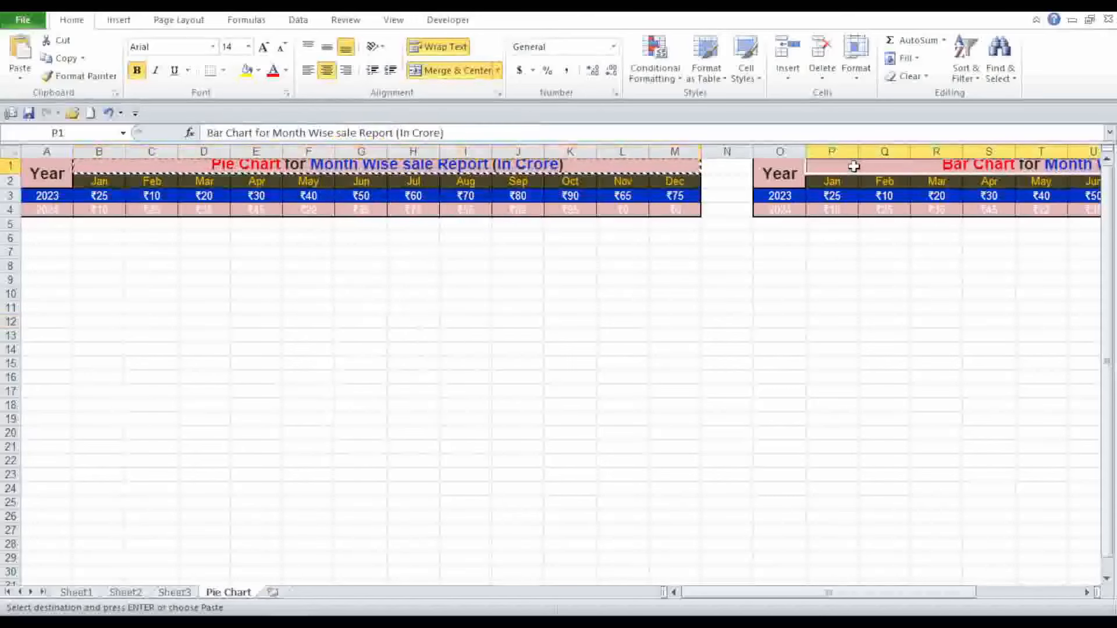
right_click(854, 167)
click(891, 231)
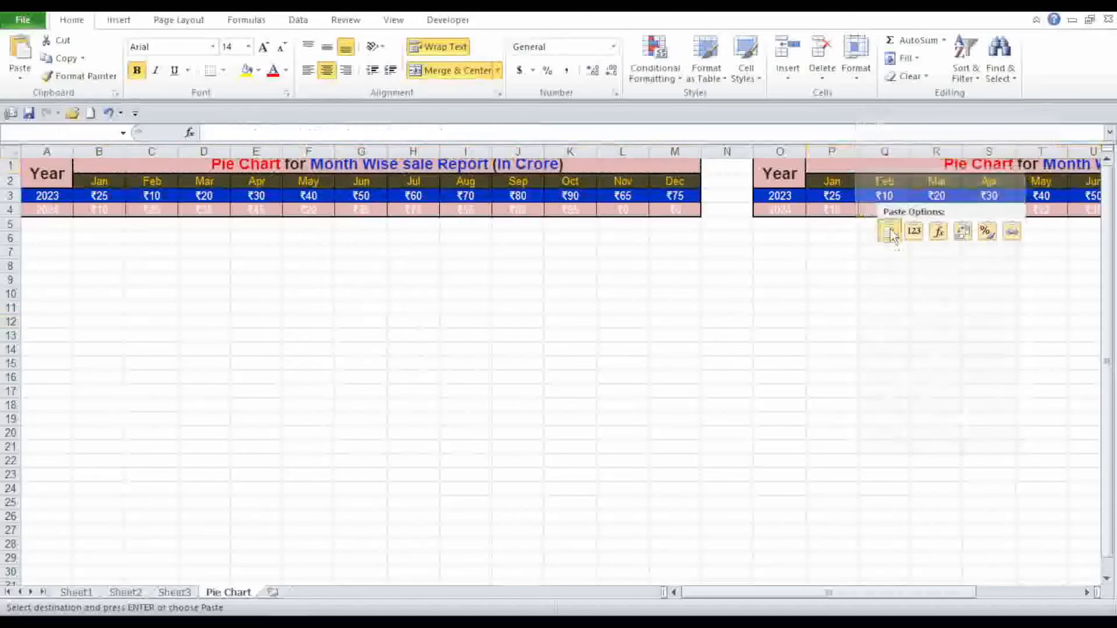
- Merge cells AB1:AB2 beside the second table's December column
drag(959, 599, 1078, 598)
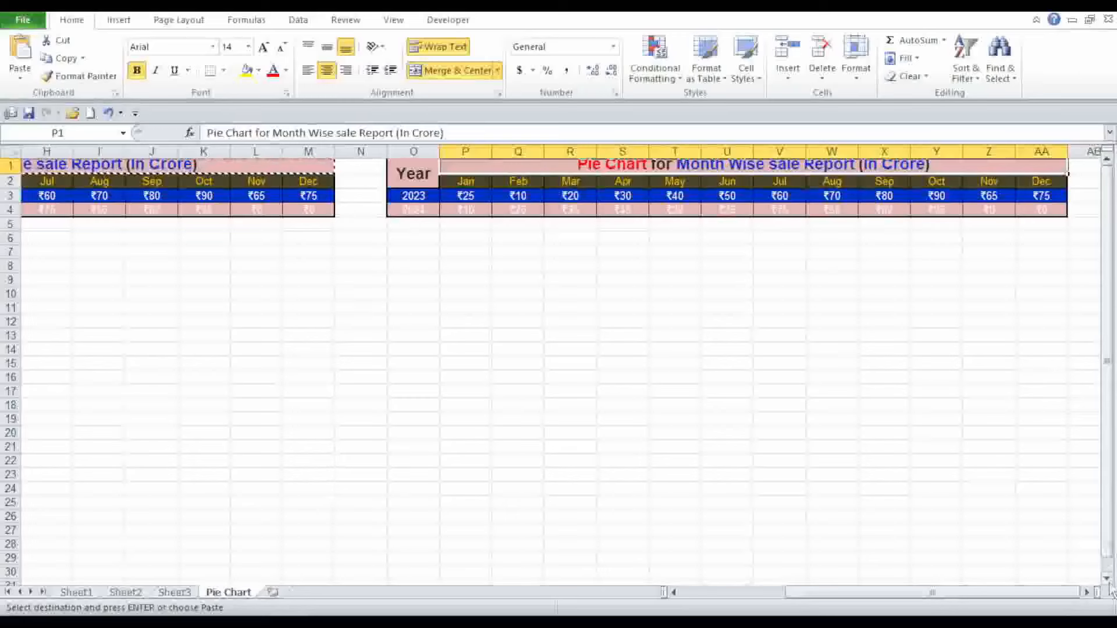
click(1086, 592)
click(1085, 593)
click(1085, 592)
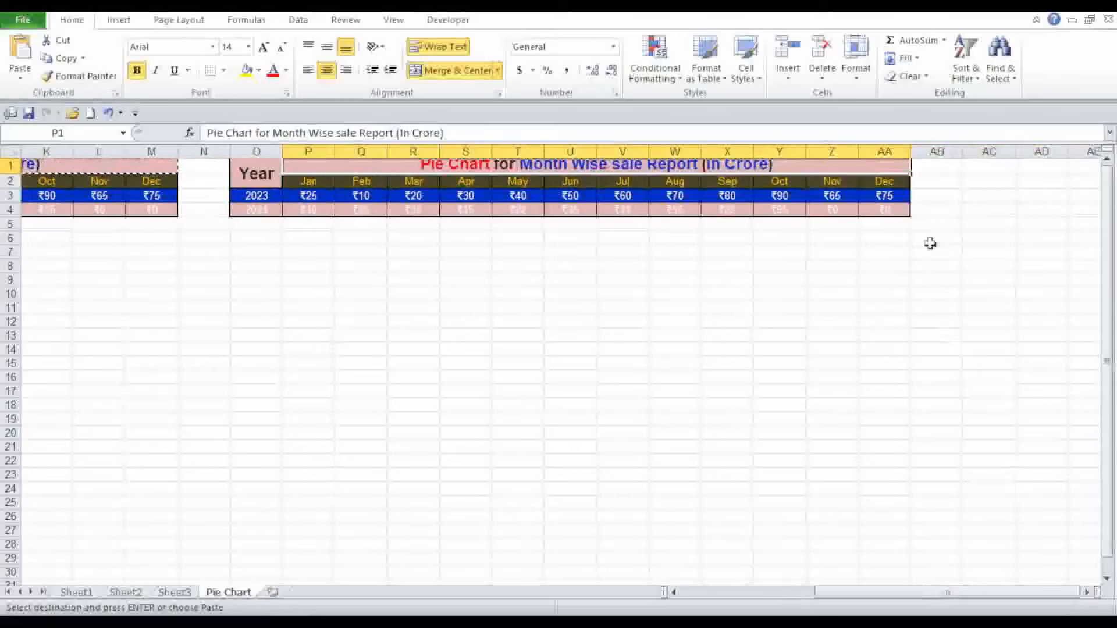
click(943, 190)
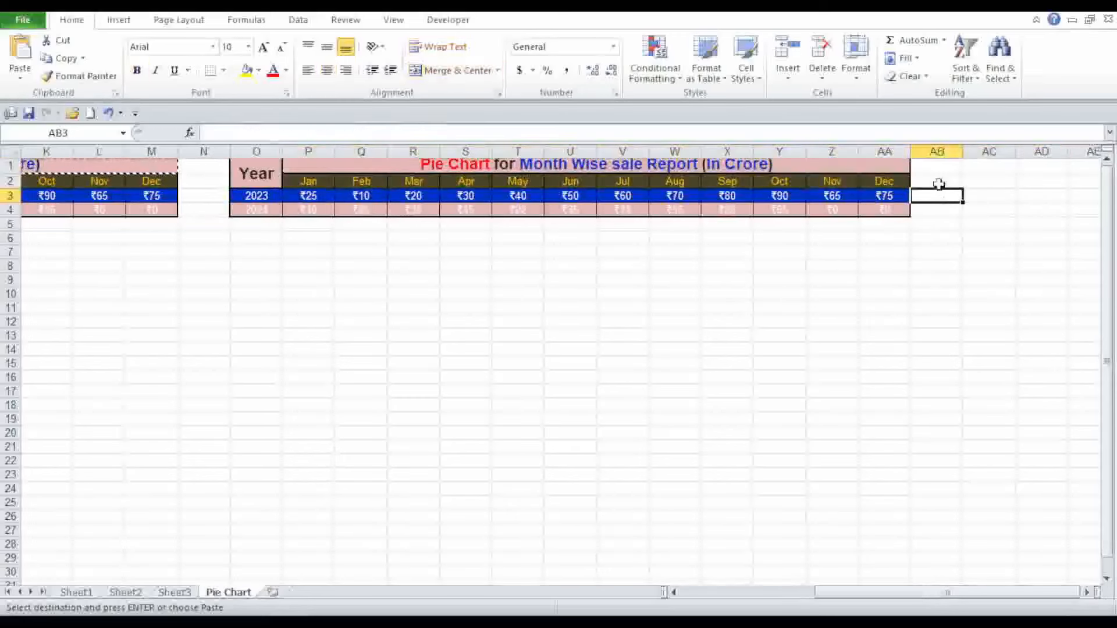
mouse_move(932, 166)
mouse_down()
mouse_move(933, 190)
mouse_move(935, 179)
mouse_up()
right_click(936, 180)
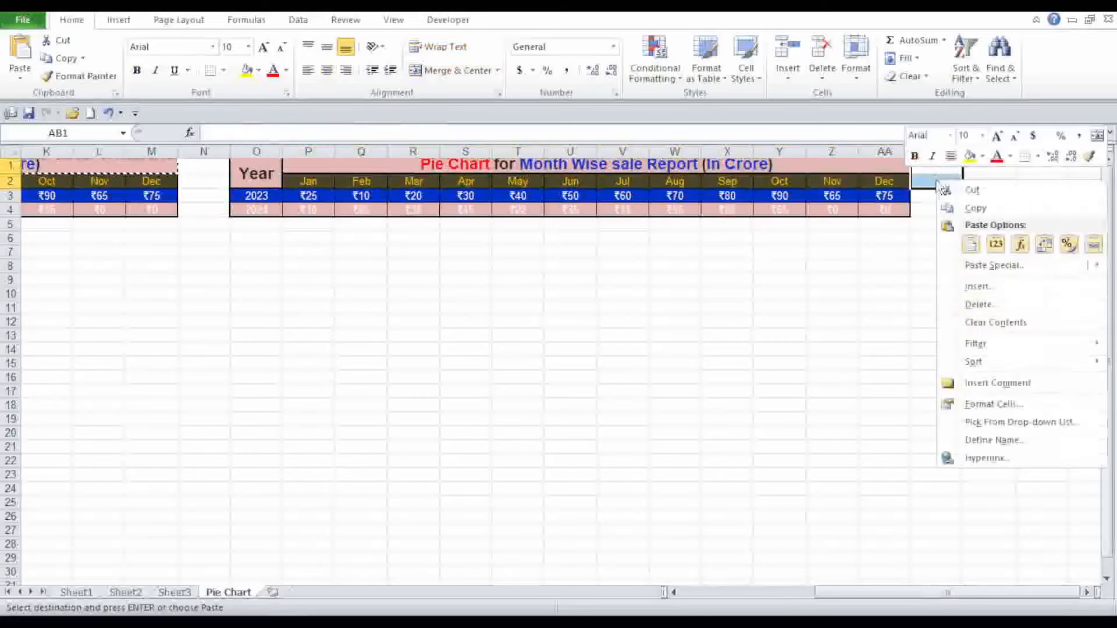
click(992, 408)
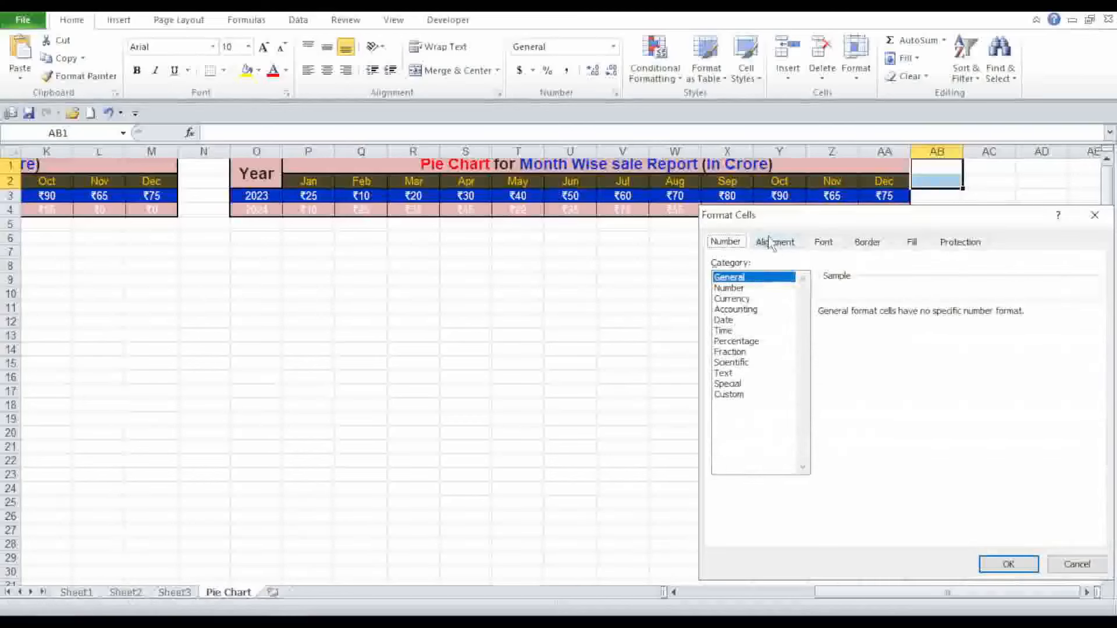
click(775, 242)
click(747, 414)
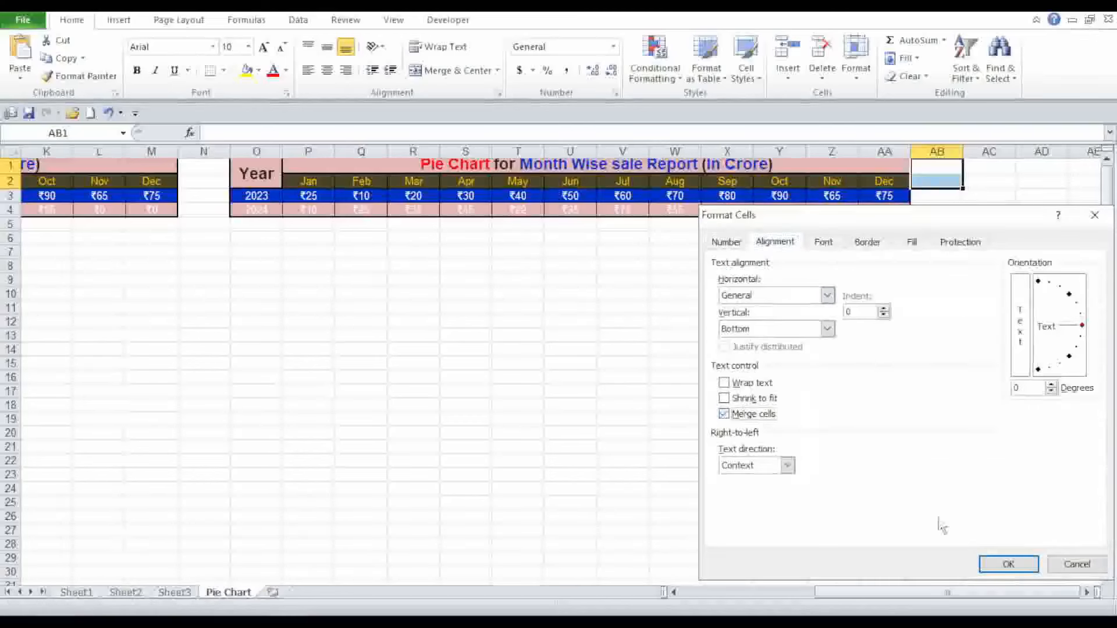
click(994, 563)
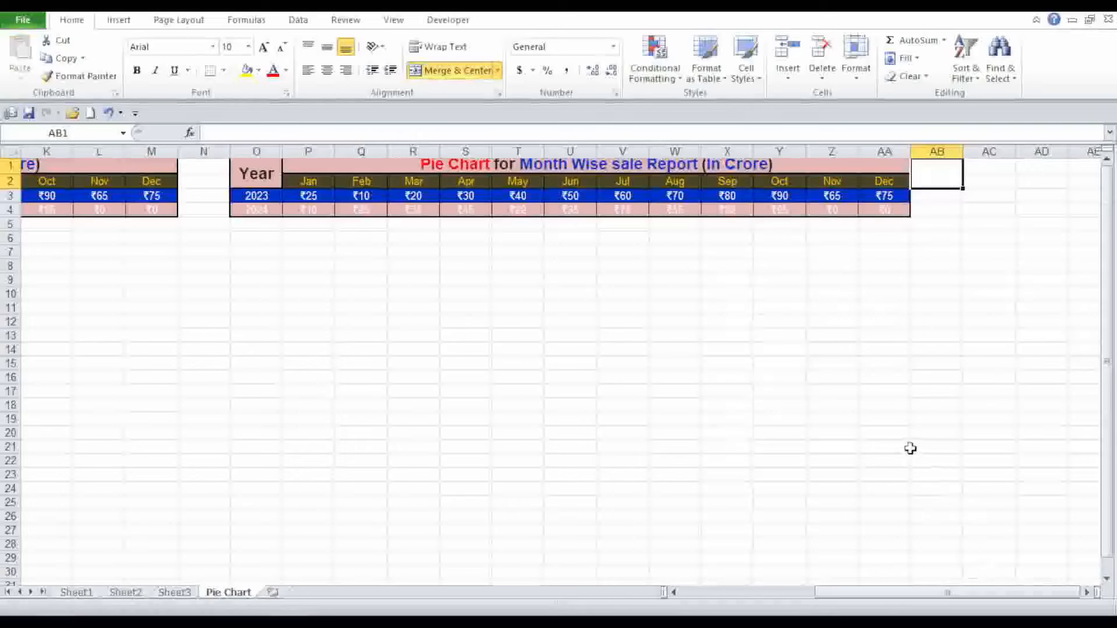
- Enter the heading "Total Sale" in the merged cell AB1
text(T)
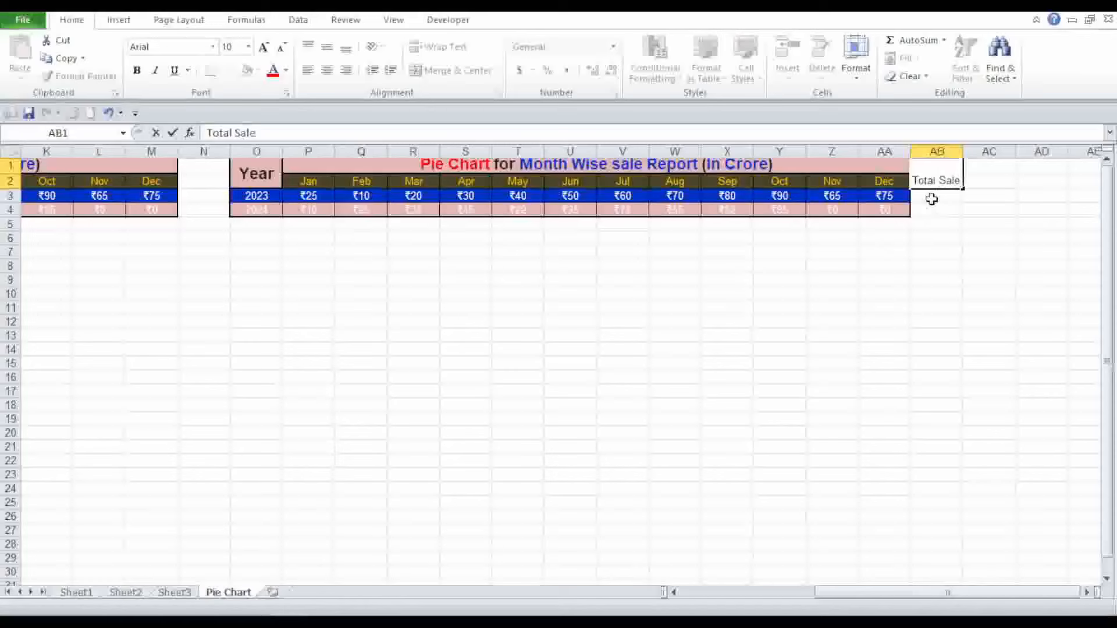
text(otal Sale)
click(883, 341)
- Turn on text wrapping for the unformatted Total Sale heading in AB1
click(943, 166)
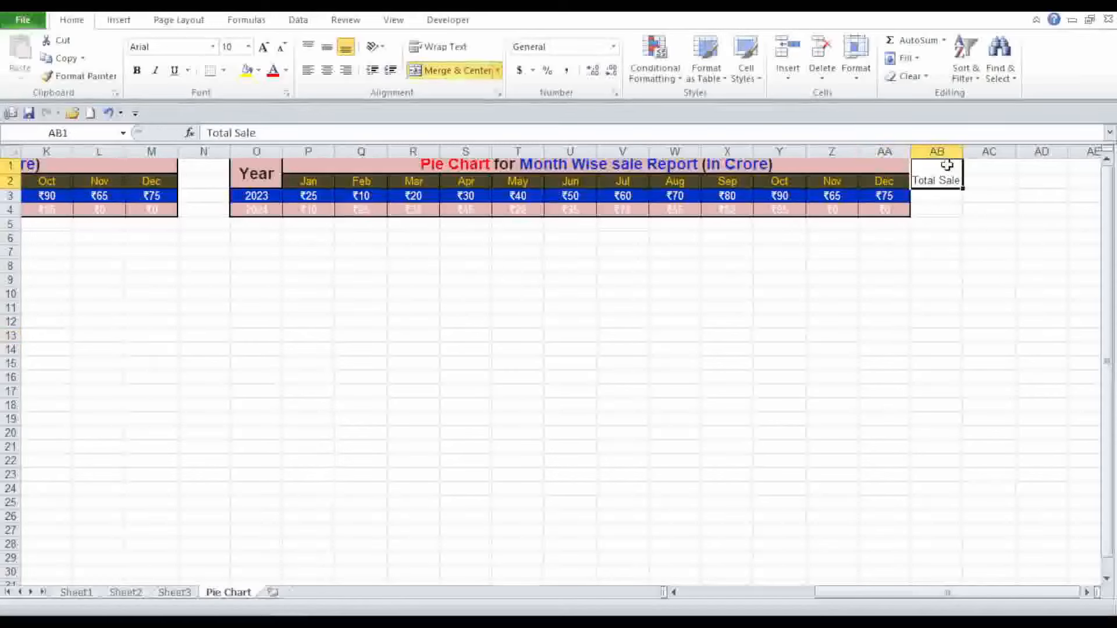
right_click(944, 166)
click(984, 389)
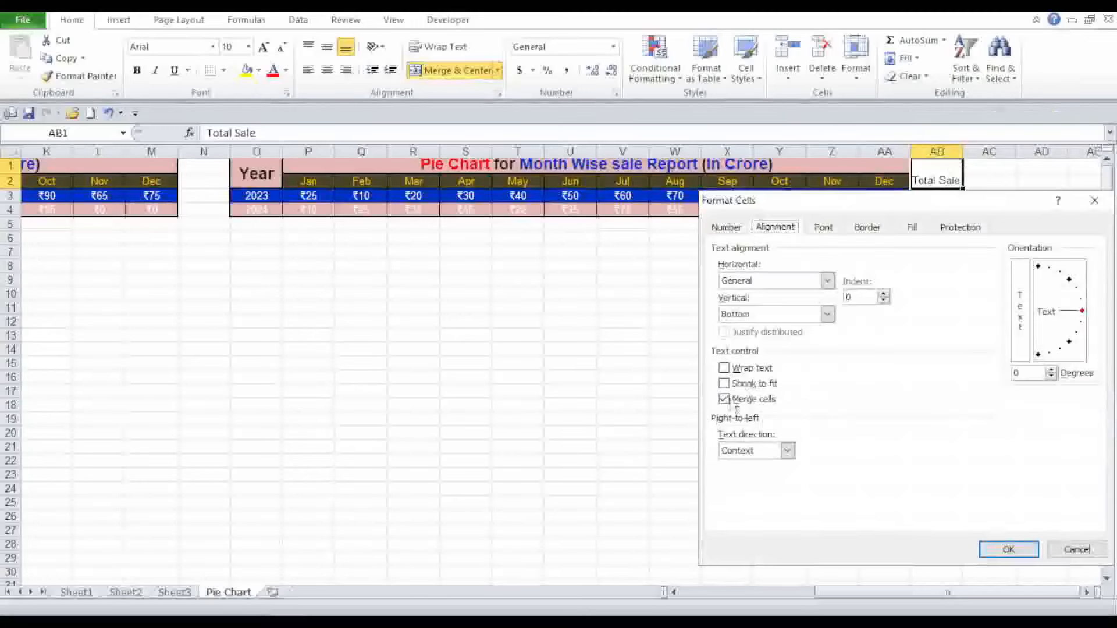
click(738, 371)
click(1009, 550)
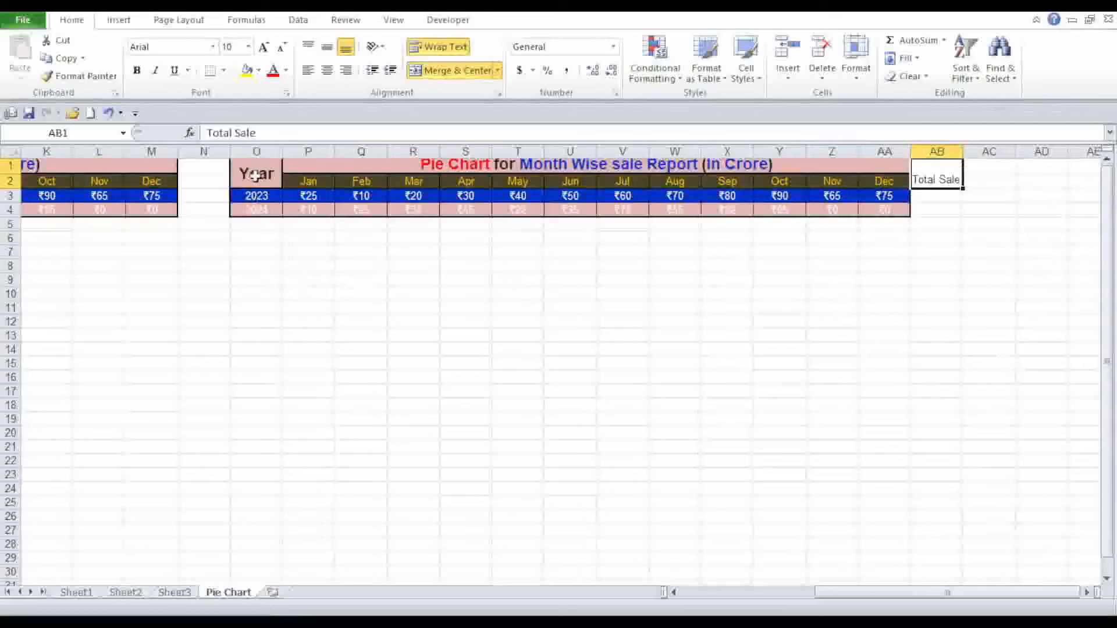
- Copy the Year heading's formatting from O1 to the Total Sale heading in AB1 and set its text to wrap
click(247, 171)
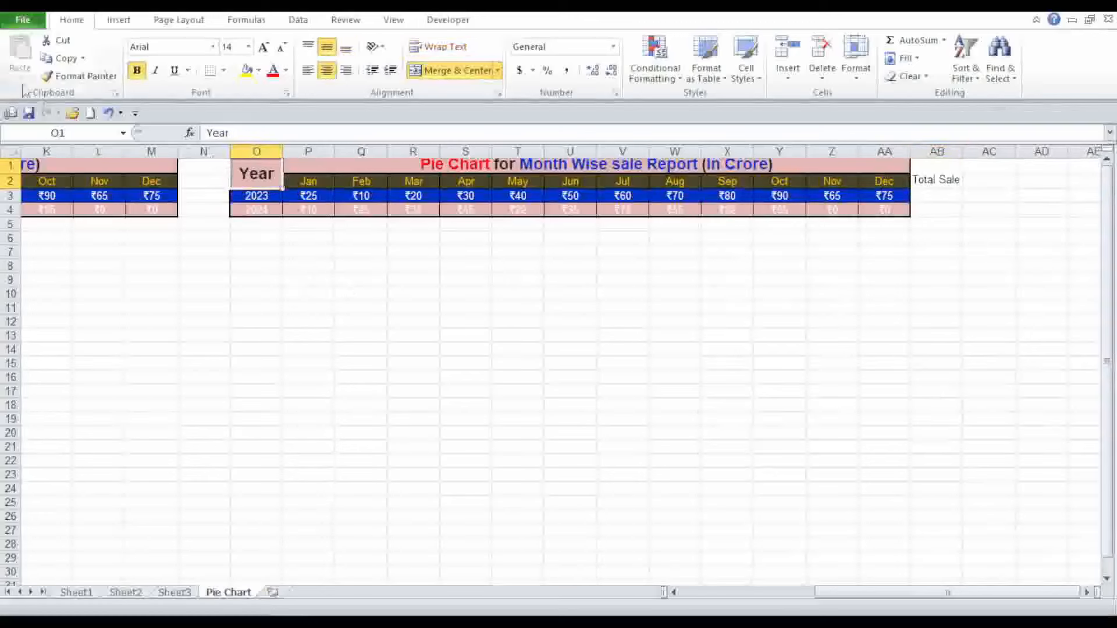
click(81, 76)
click(930, 182)
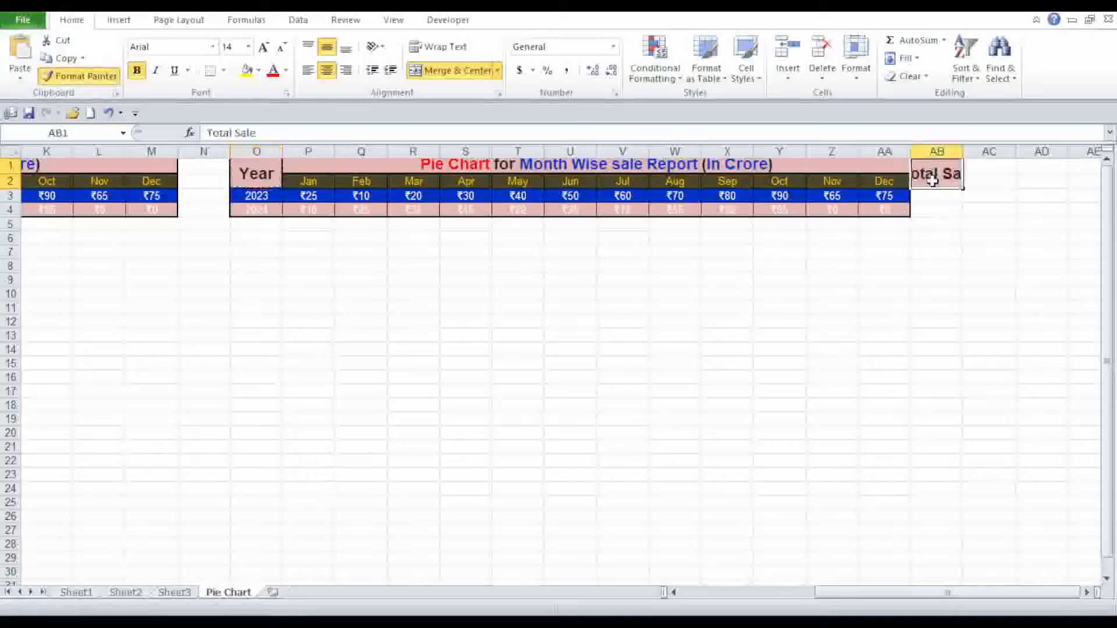
right_click(934, 184)
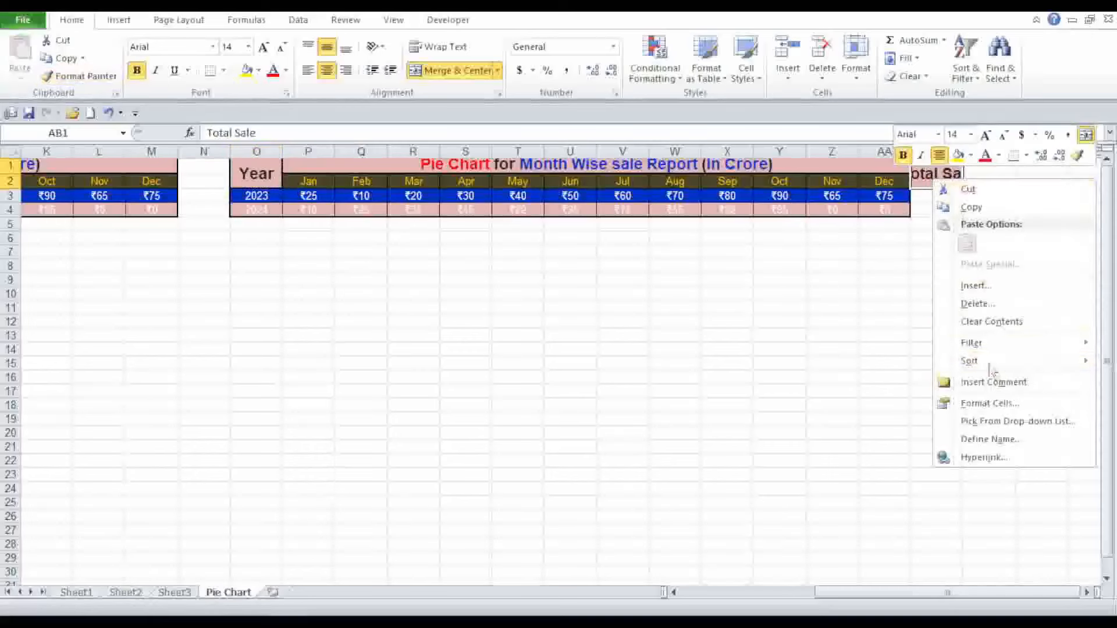
click(989, 402)
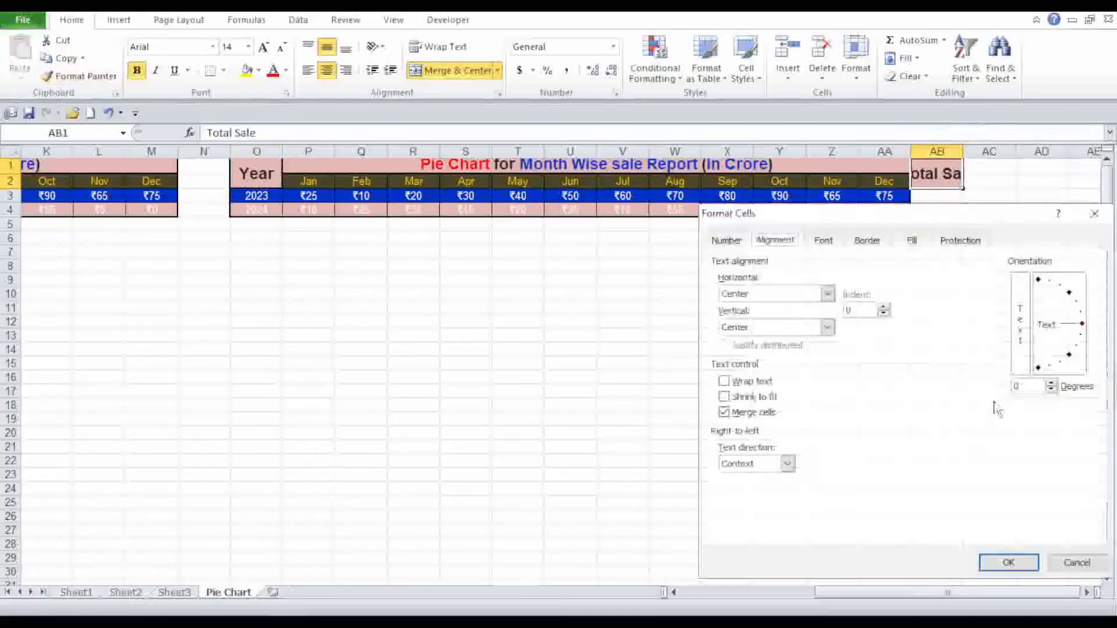
click(736, 384)
click(1008, 563)
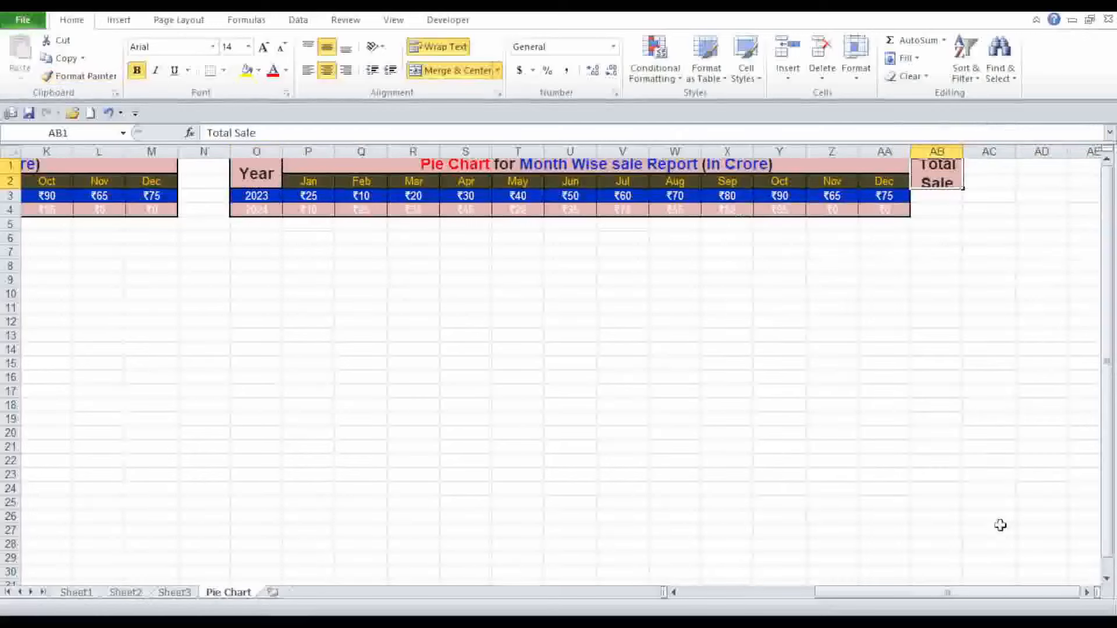
right_click(934, 166)
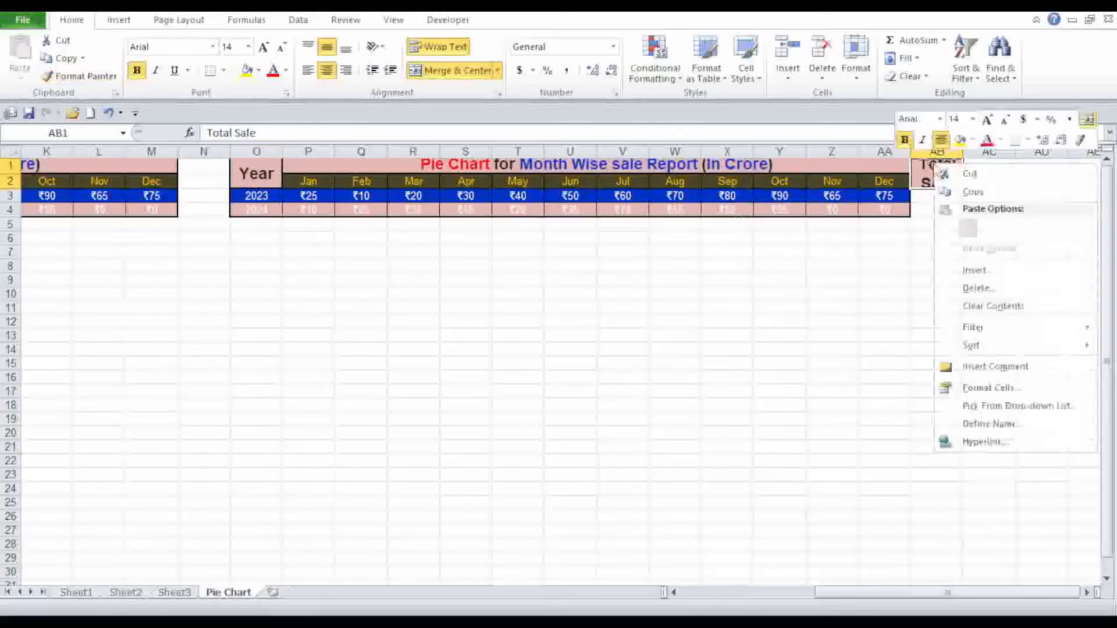
click(992, 389)
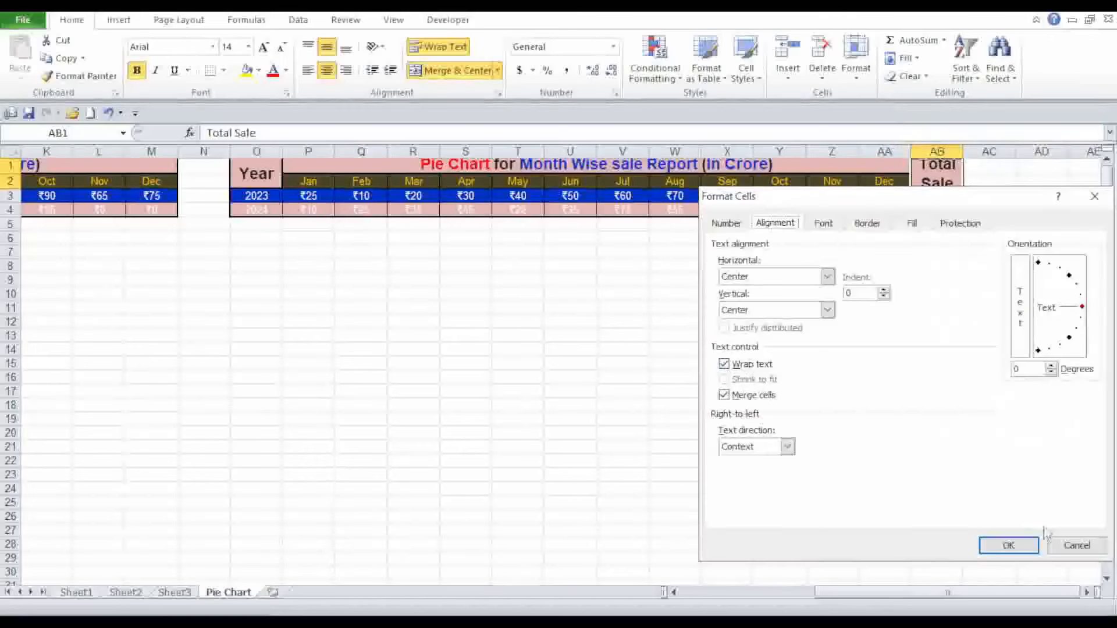
click(1073, 545)
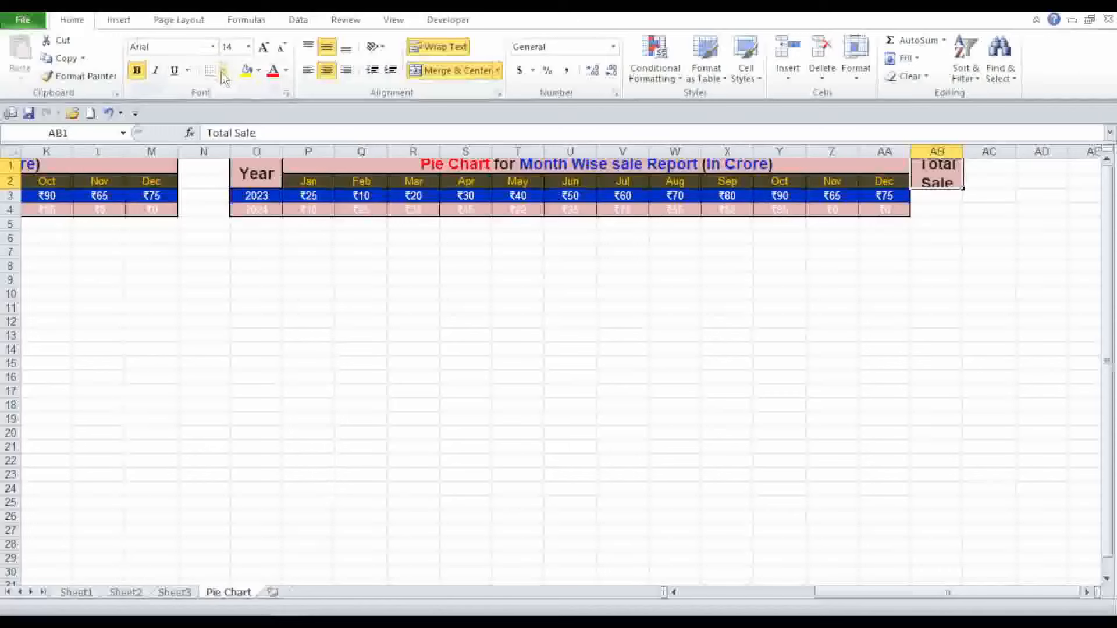
- Reduce the Total Sale heading's font size to 11 so both words fit in the cell
click(282, 49)
click(282, 49)
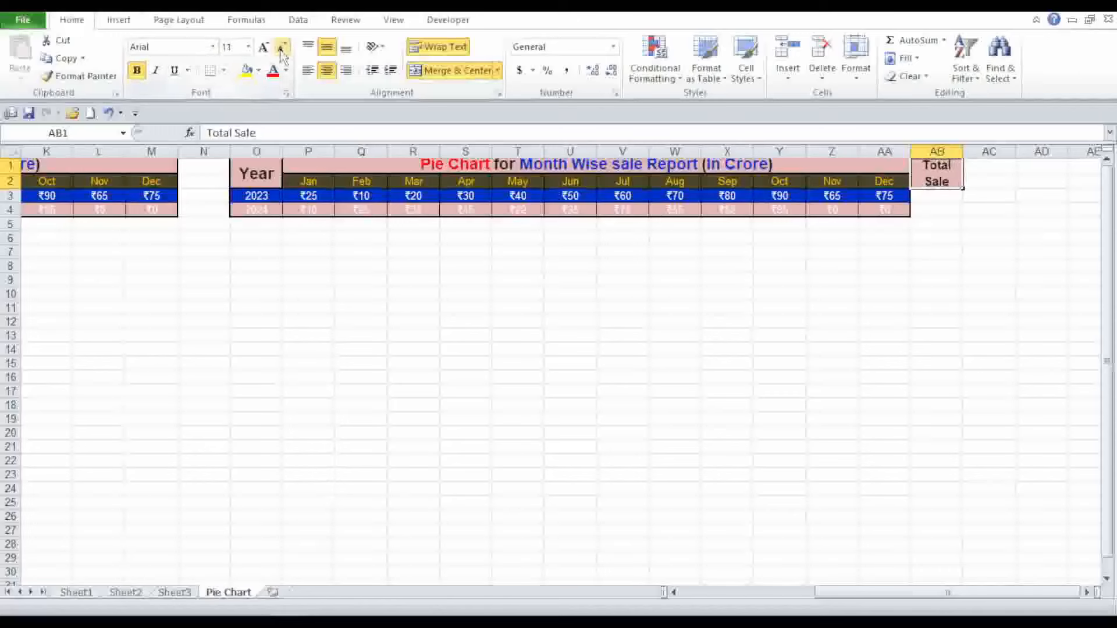
click(656, 306)
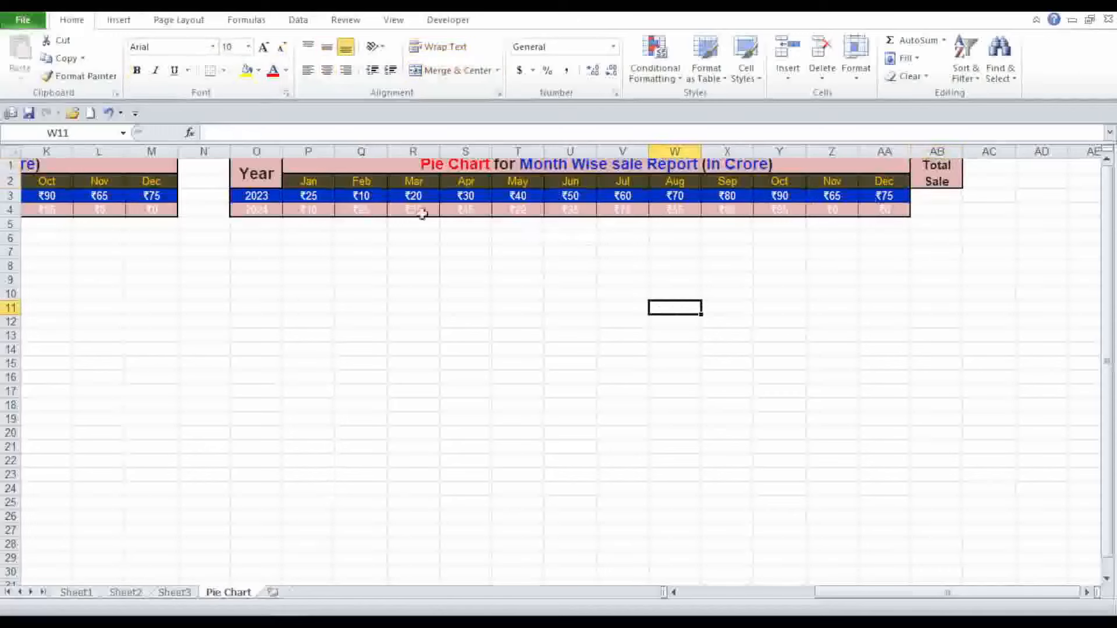
- Sum the 2023 monthly sales P3:AA3 into AB3 and fill the formula down to AB4 for 2024
drag(310, 196, 888, 197)
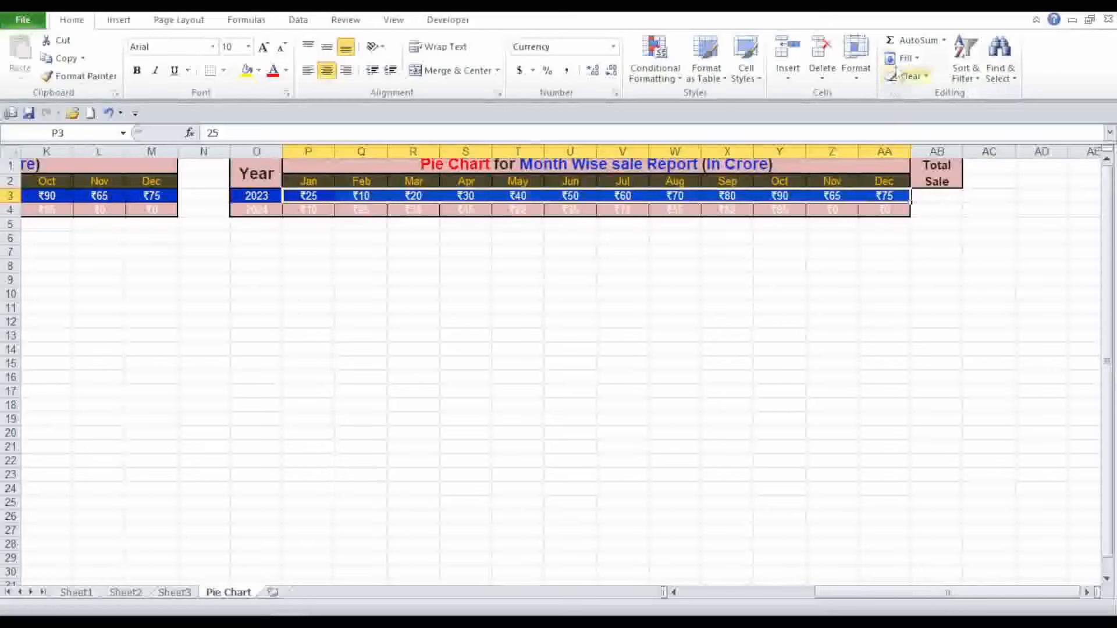
click(911, 46)
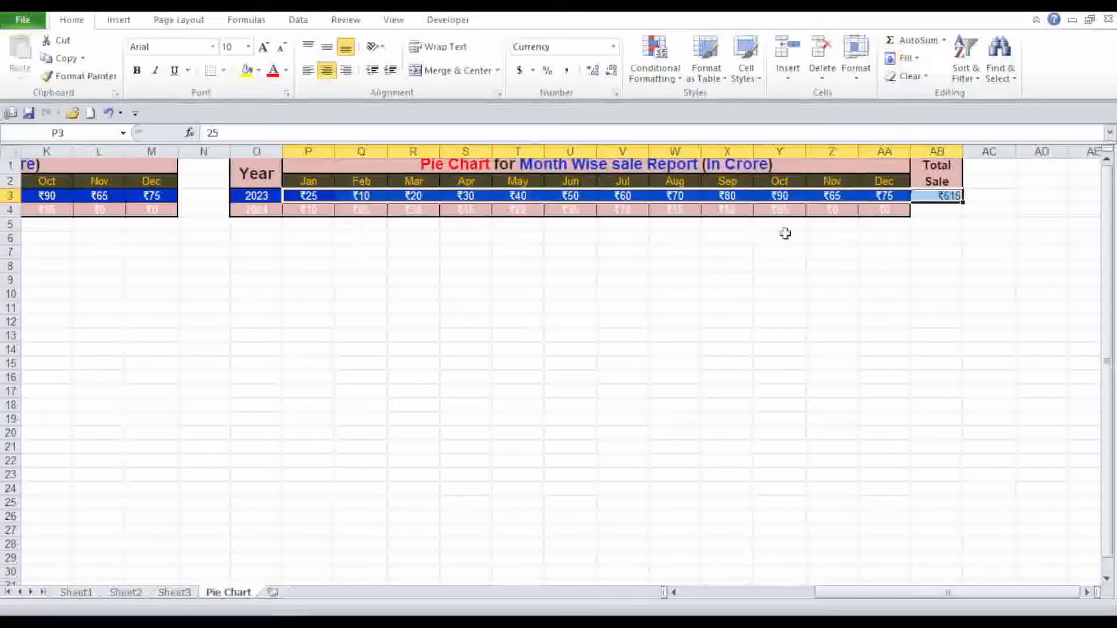
click(948, 196)
drag(966, 202, 937, 211)
click(937, 252)
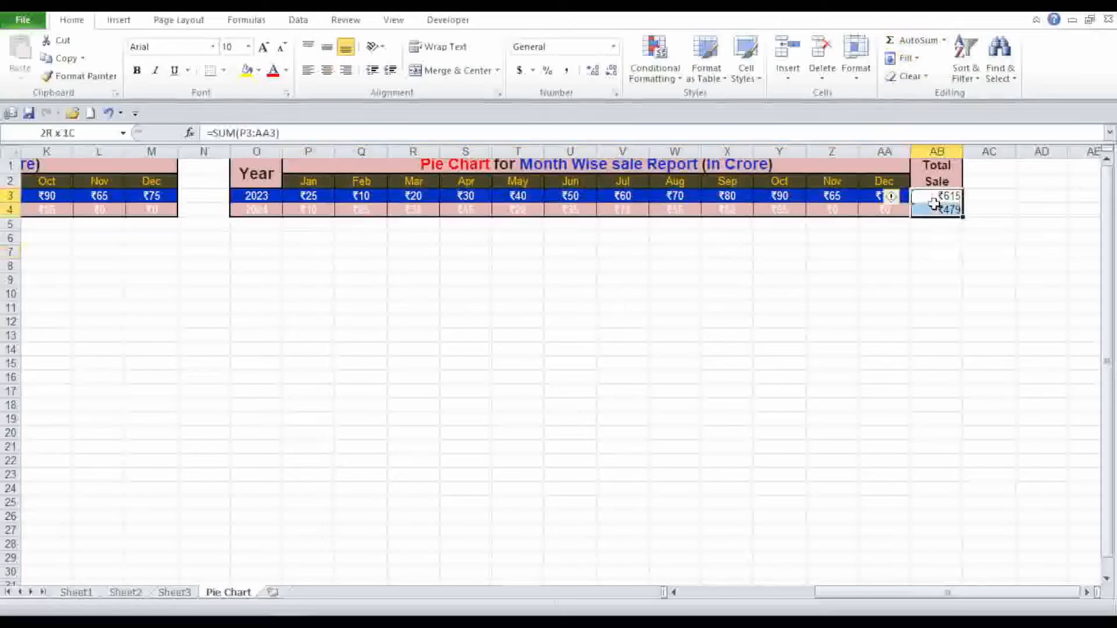
- Copy the formatting of the December figures AA3:AA4 to the Total Sale figures in AB3:AB4
mouse_move(871, 192)
mouse_down()
mouse_move(877, 209)
mouse_move(943, 213)
mouse_move(943, 201)
mouse_move(940, 210)
mouse_up()
click(67, 77)
click(822, 290)
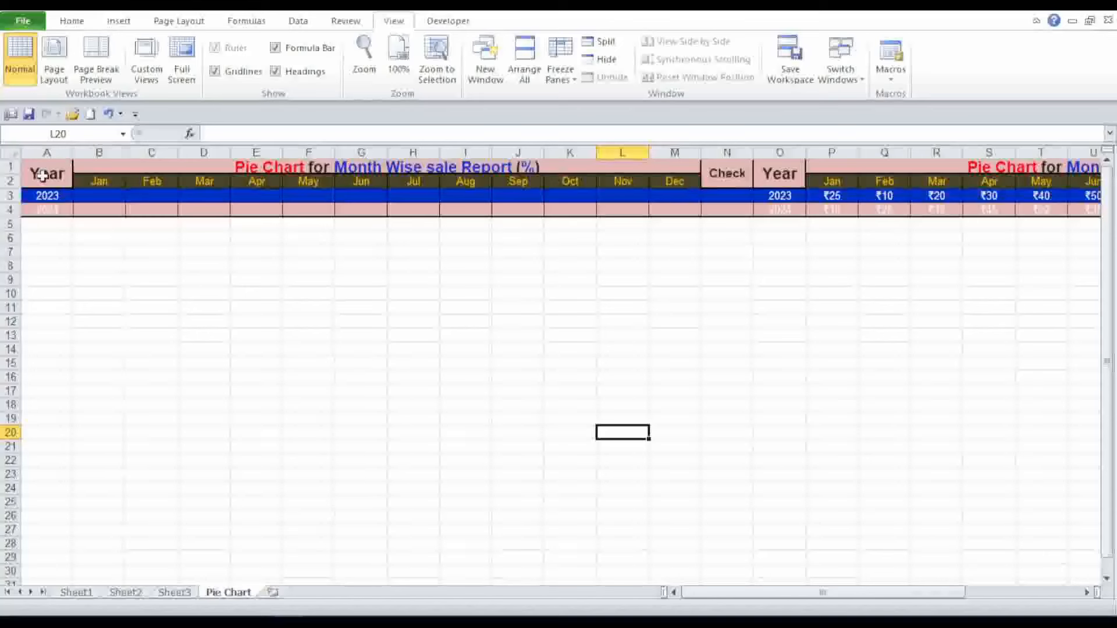
- Zoom to the percentage table A1:N4 and look over the monthly sales and Total Sale columns beside it
drag(42, 176, 719, 209)
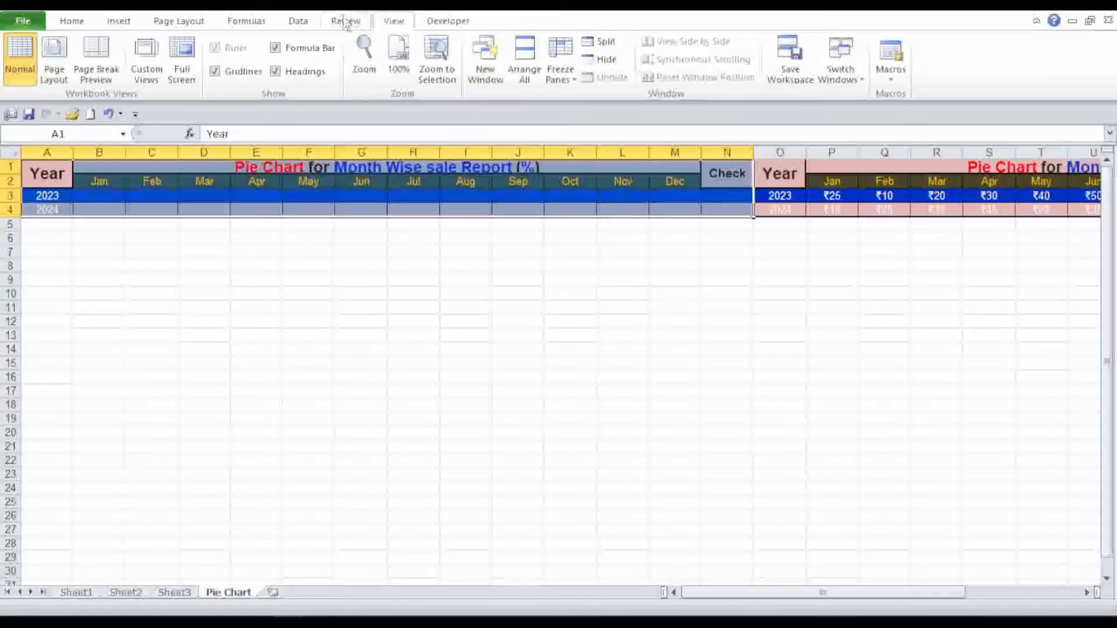
click(437, 53)
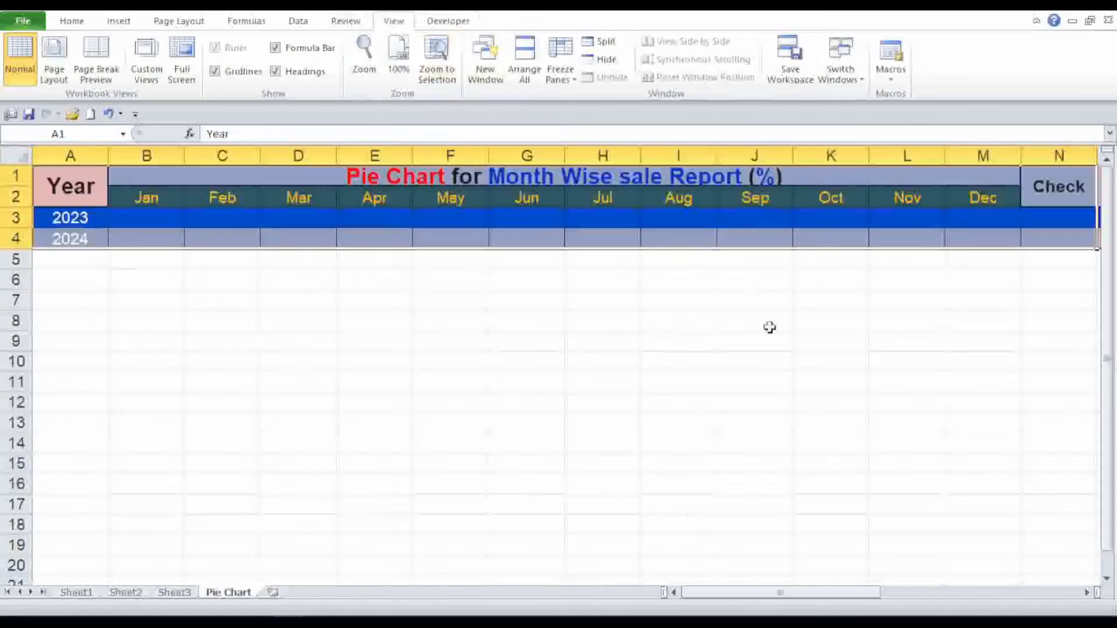
click(929, 465)
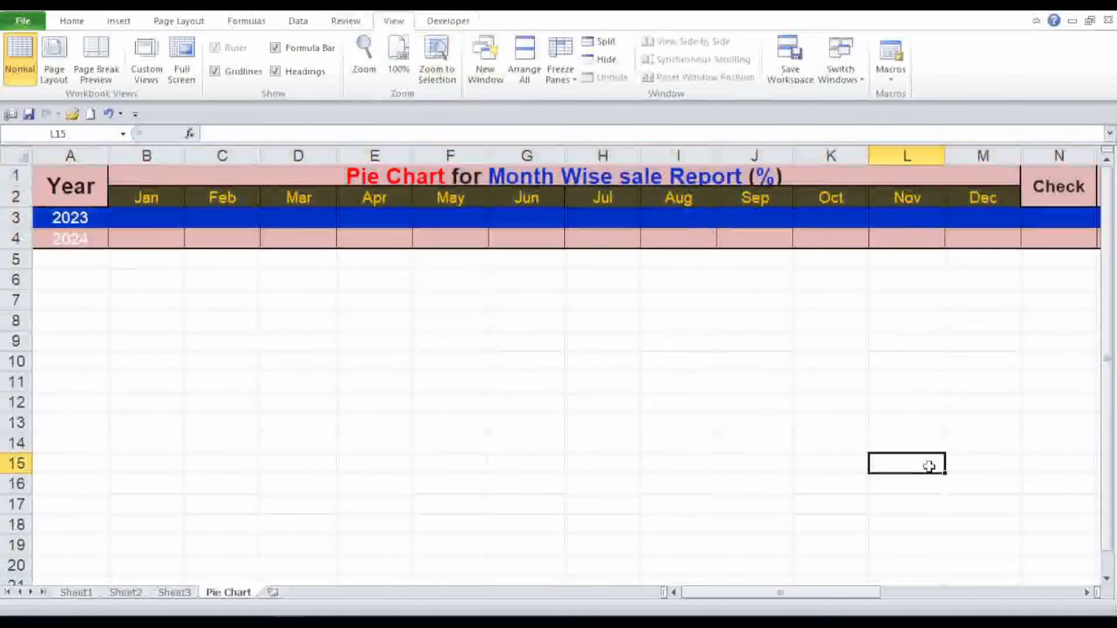
click(1085, 593)
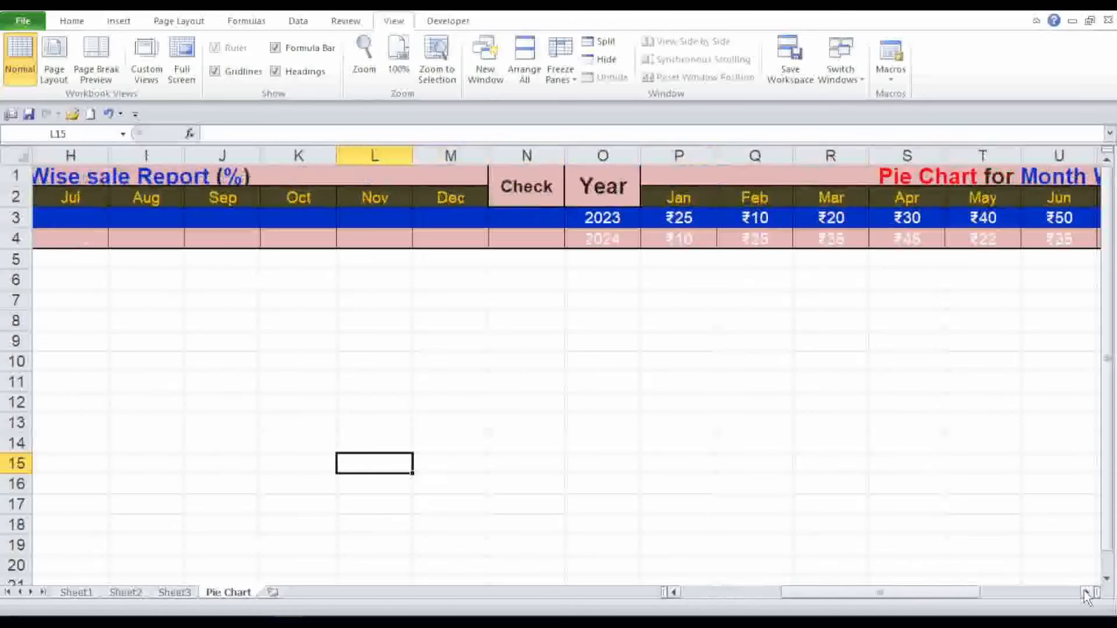
click(1086, 593)
click(1086, 594)
click(1085, 594)
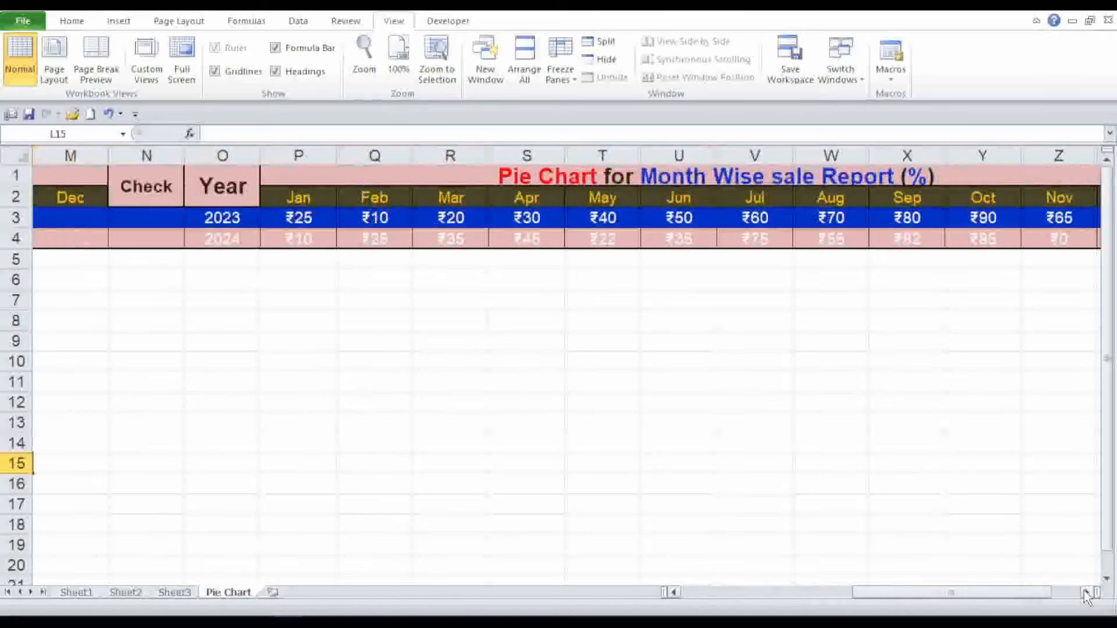
click(1086, 593)
click(1086, 594)
drag(1042, 592, 811, 588)
- Enter =100*AA3/$AB$3 in M3 to calculate December 2023's percentage of the total sale
click(971, 223)
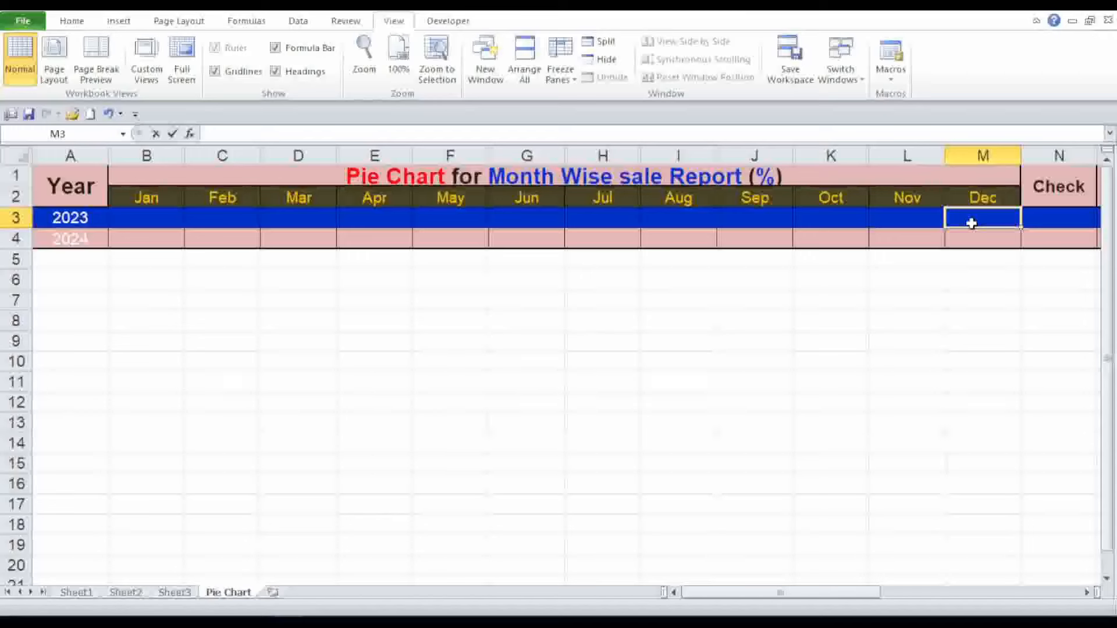
text(=)
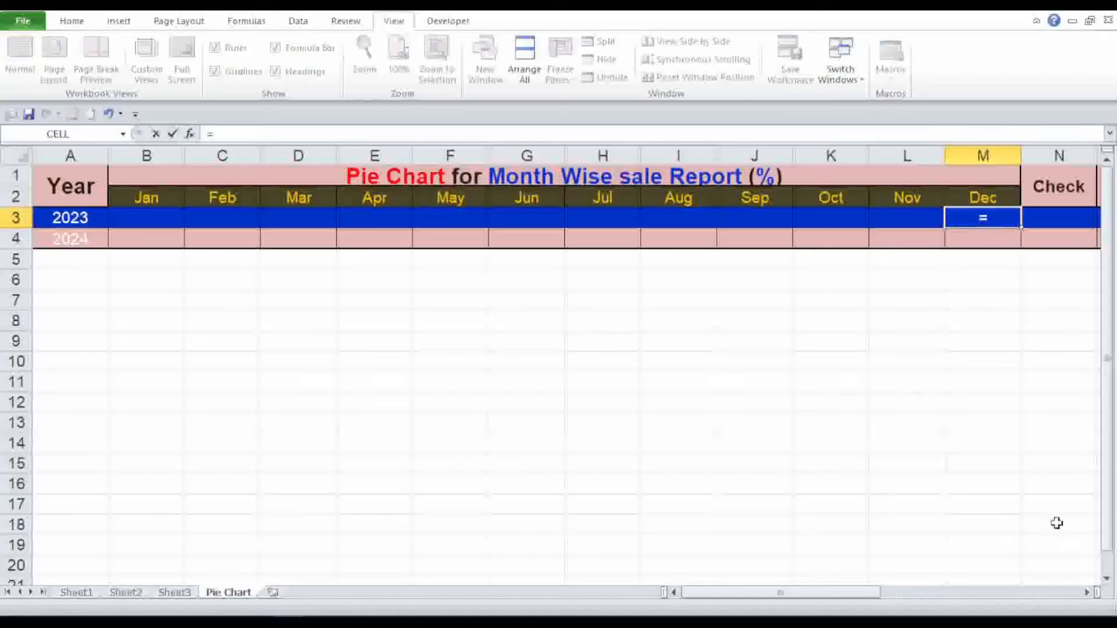
text(100*)
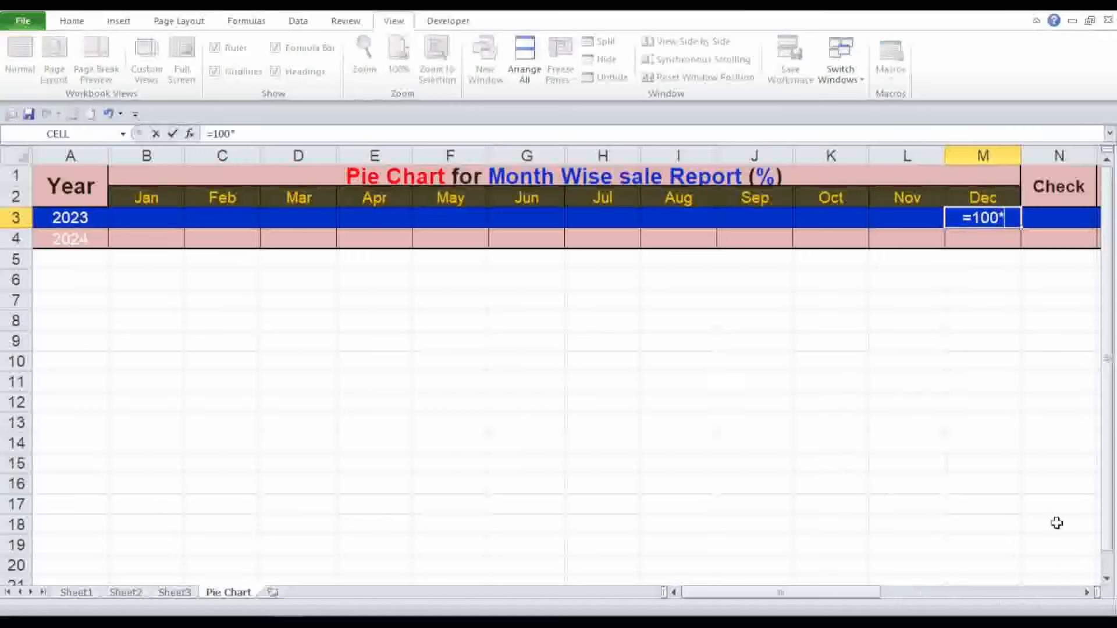
drag(1085, 592, 1085, 593)
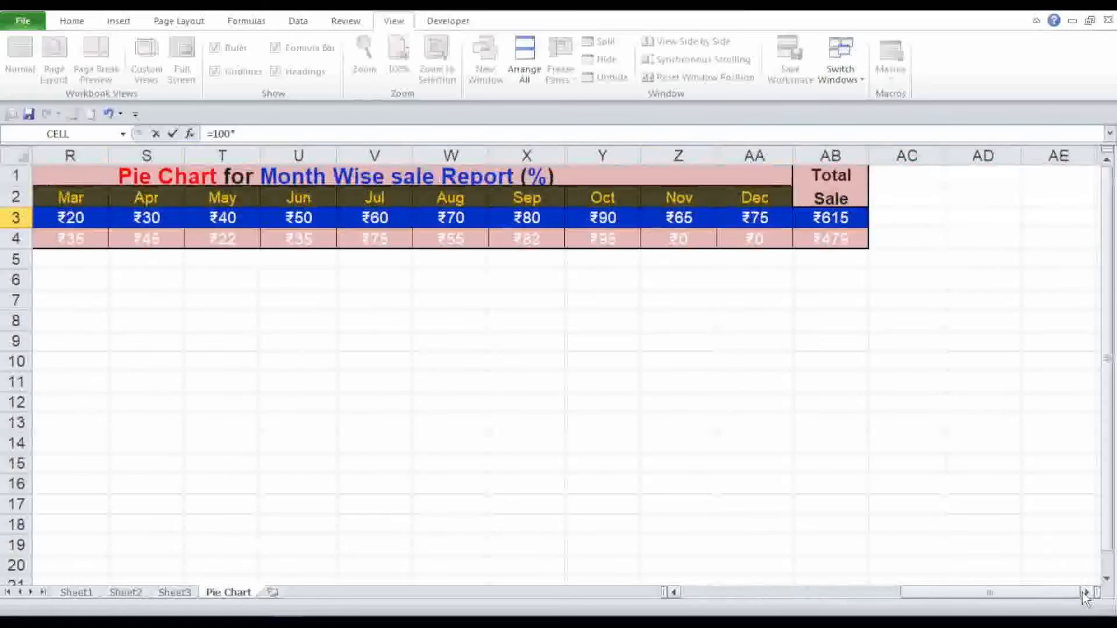
click(755, 219)
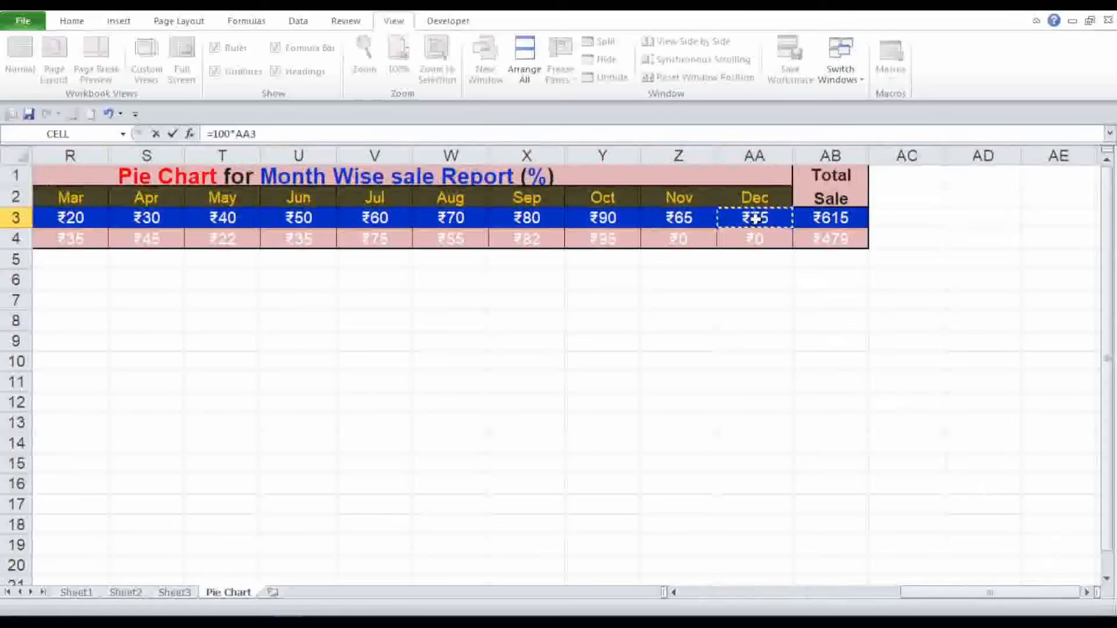
text(/)
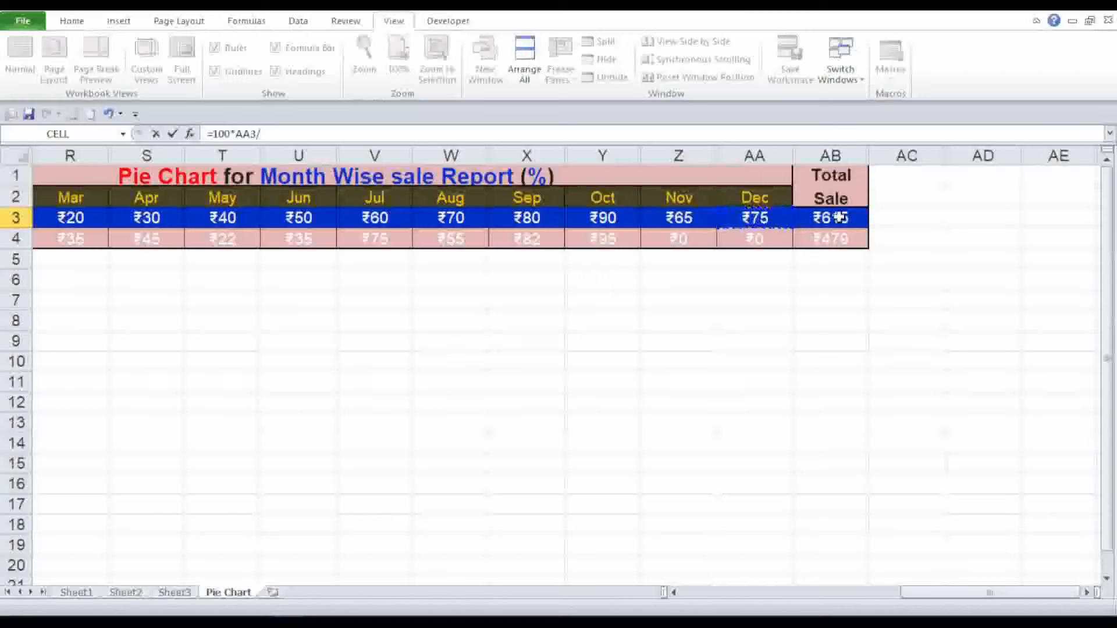
click(840, 217)
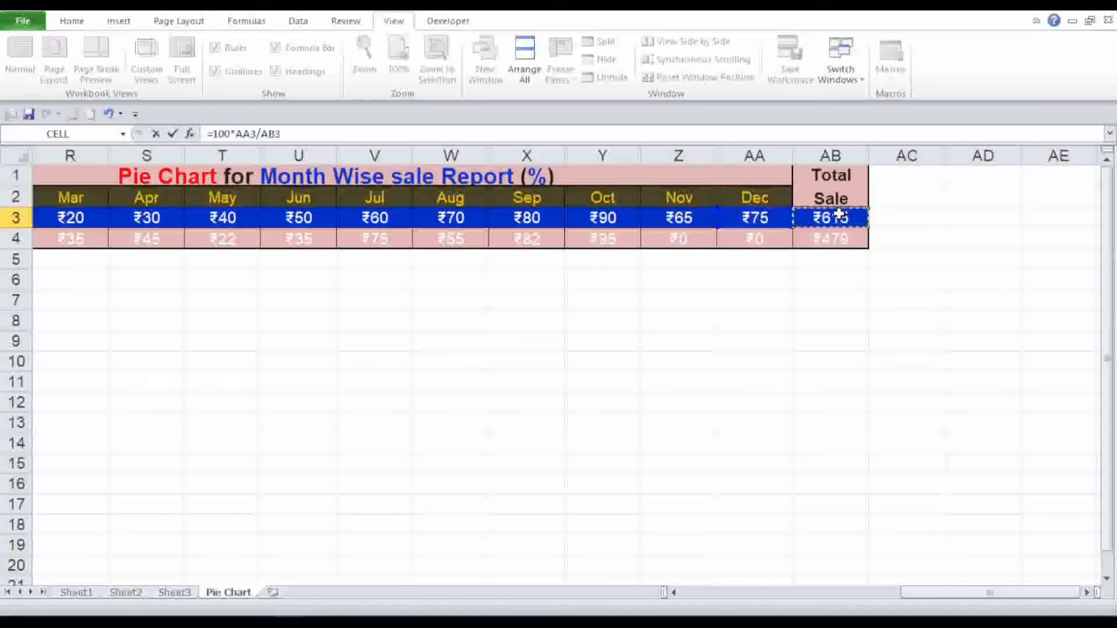
drag(261, 135, 282, 134)
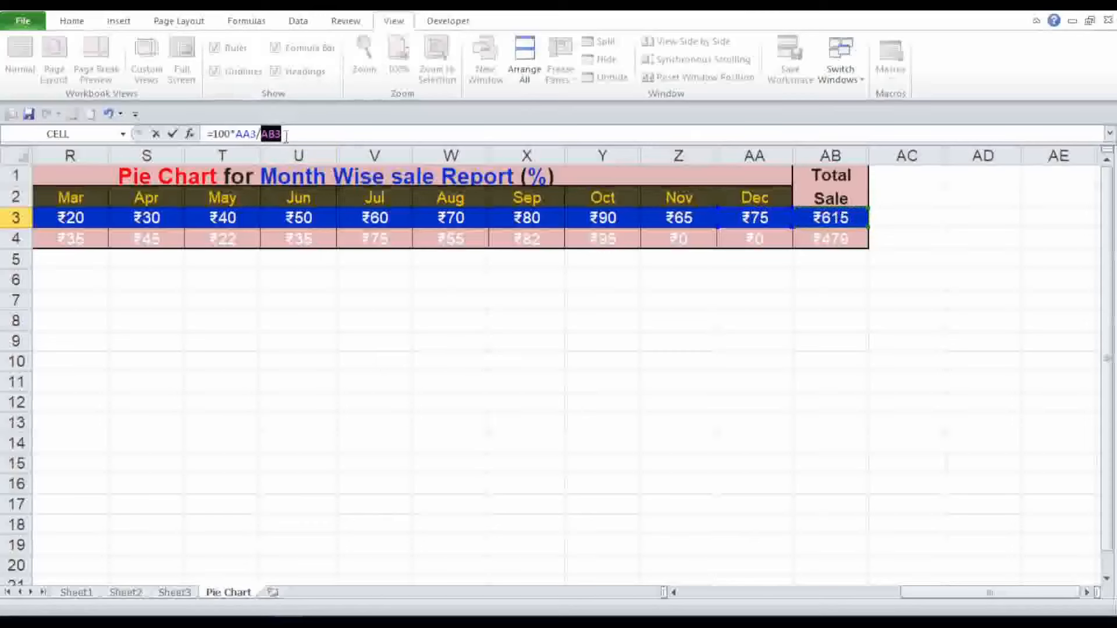
key(F4)
click(317, 134)
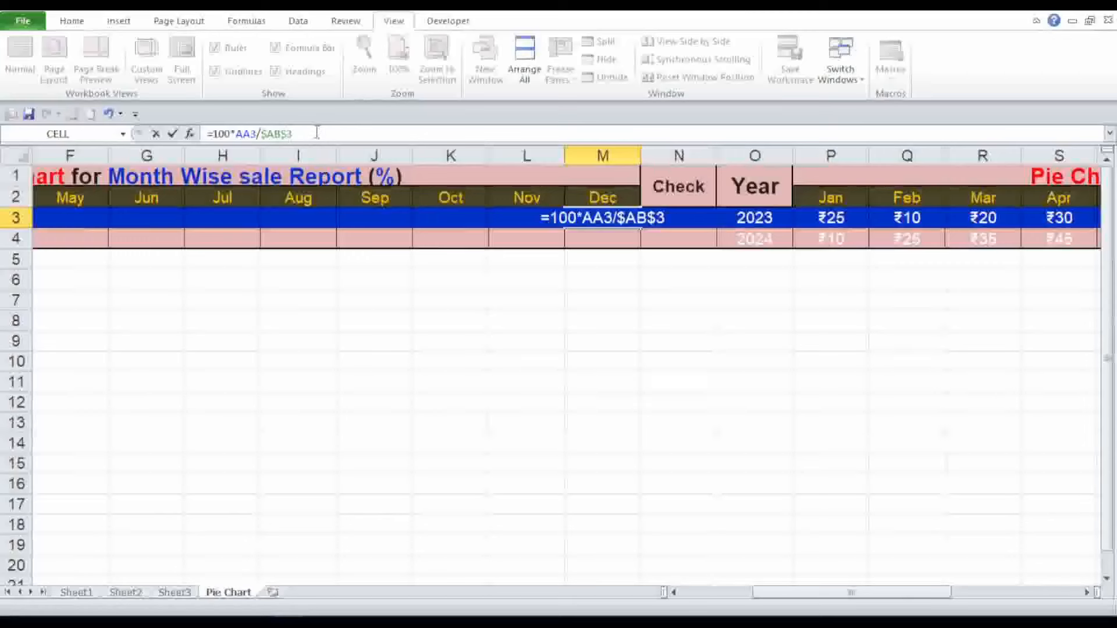
key(Return)
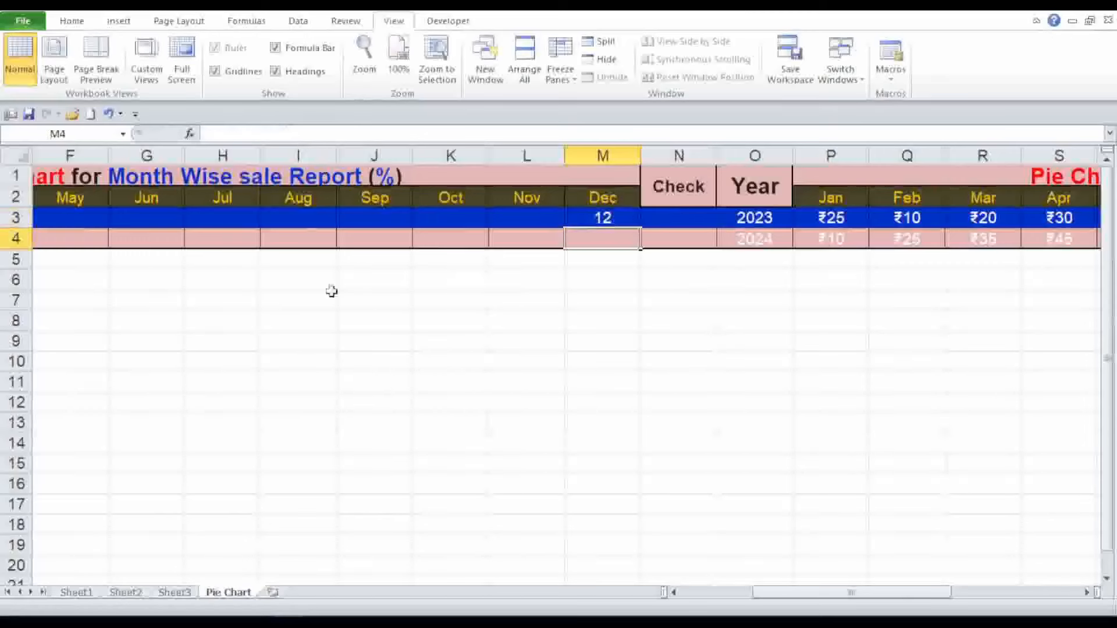
- Fill the December 2023 percentage formula from M3 back across the months to January in B3
click(379, 341)
click(611, 216)
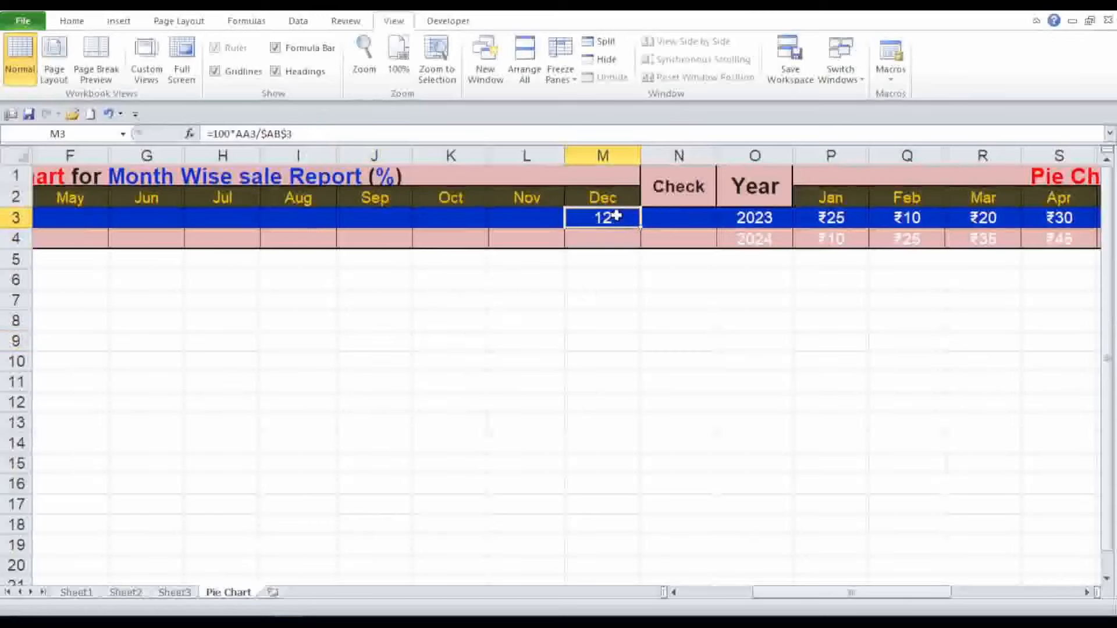
drag(642, 230, 134, 209)
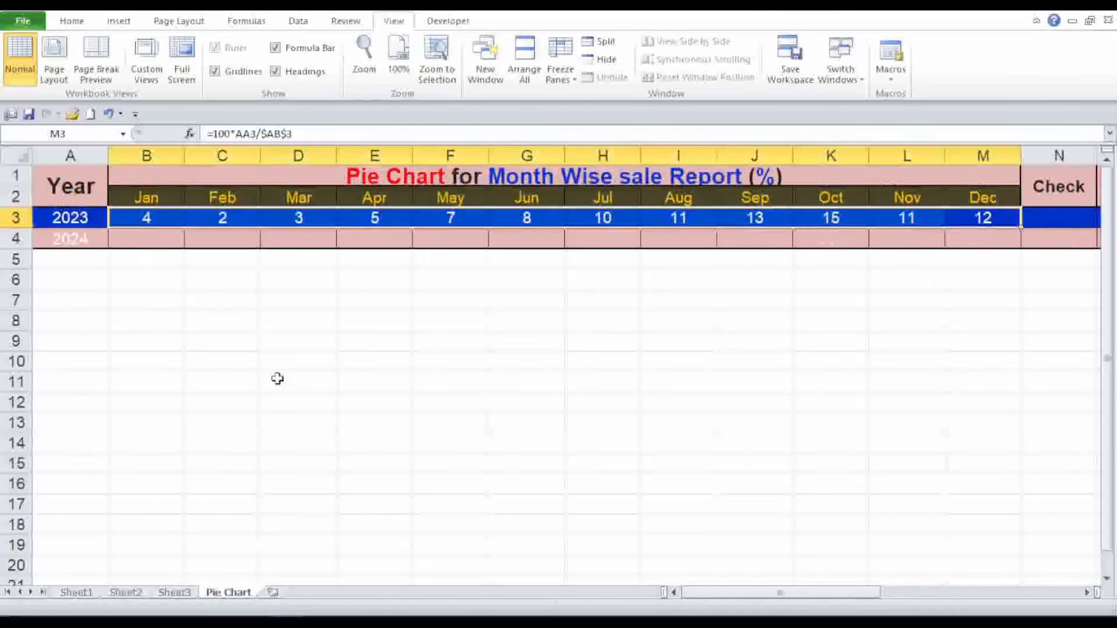
click(681, 368)
- Enter =100*AA4/$AB$4 in M4 to calculate December 2024's percentage of the total sale
click(991, 237)
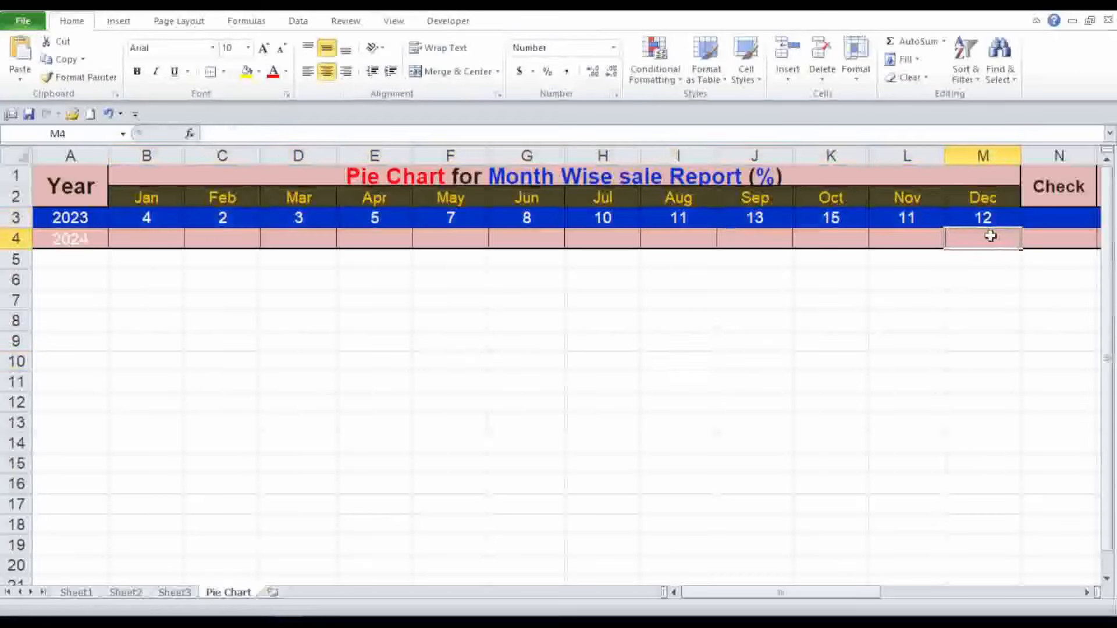
text(=)
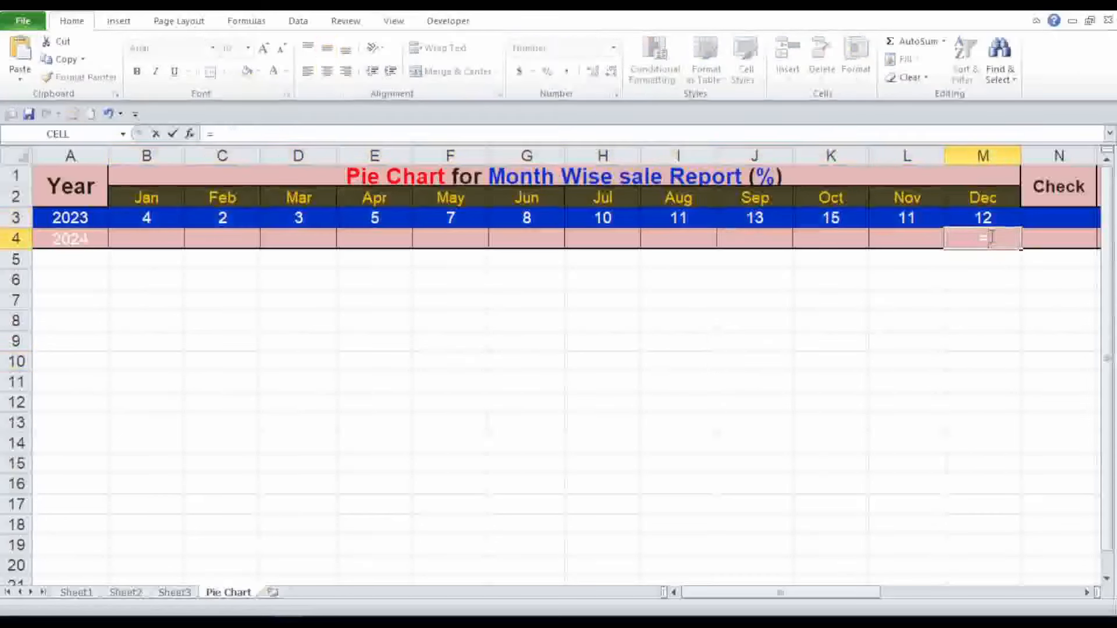
click(1087, 593)
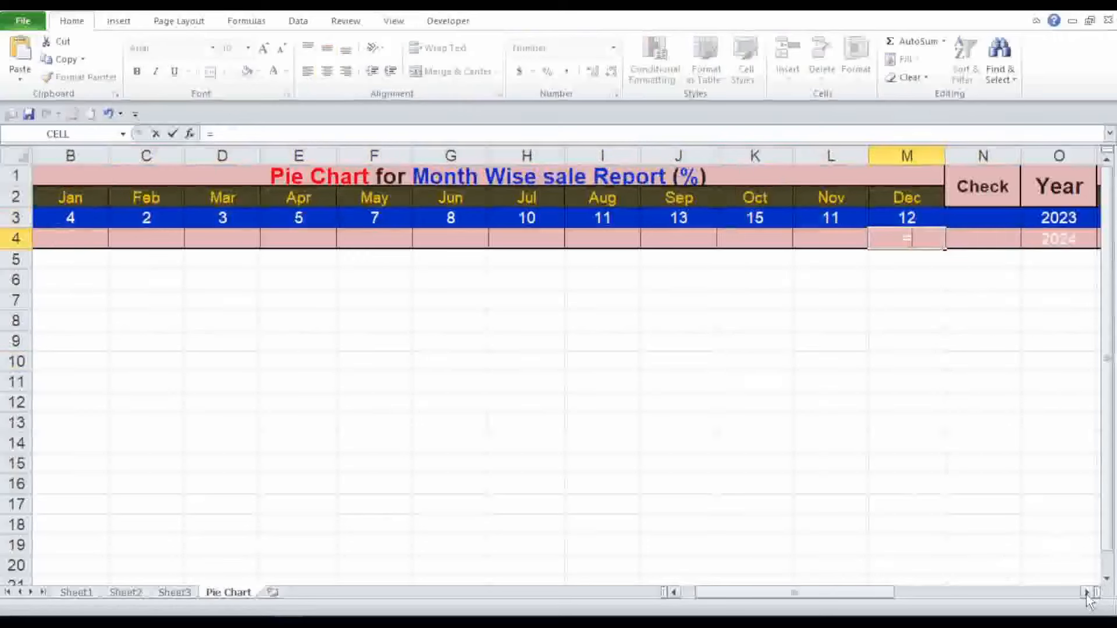
click(1087, 594)
click(1086, 594)
click(1086, 593)
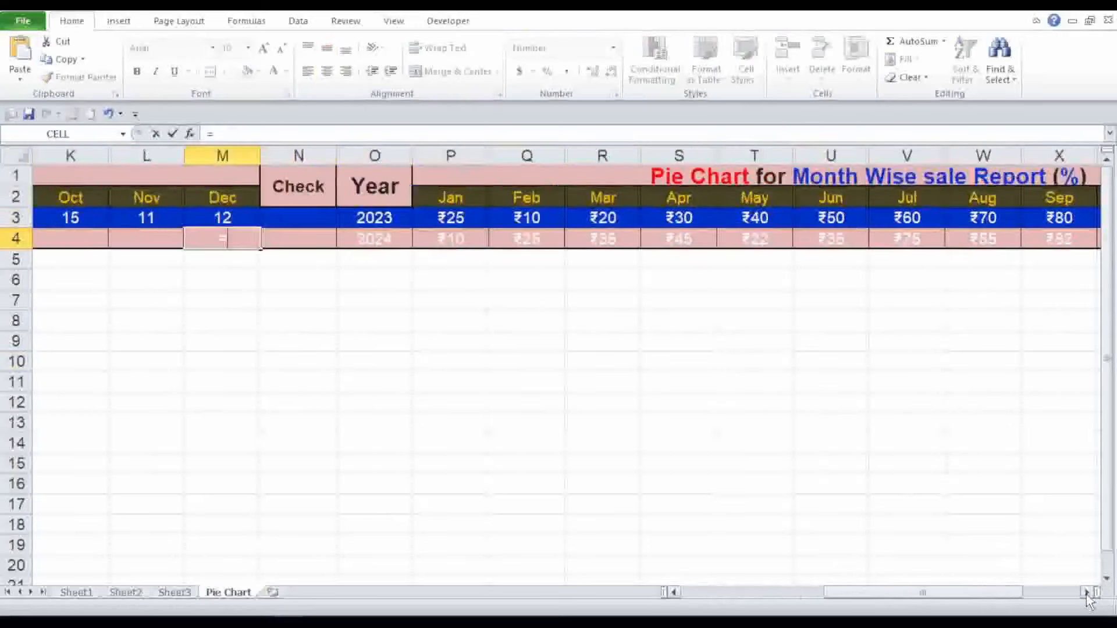
click(1087, 593)
click(1087, 594)
click(1087, 593)
click(1087, 593)
click(1087, 593)
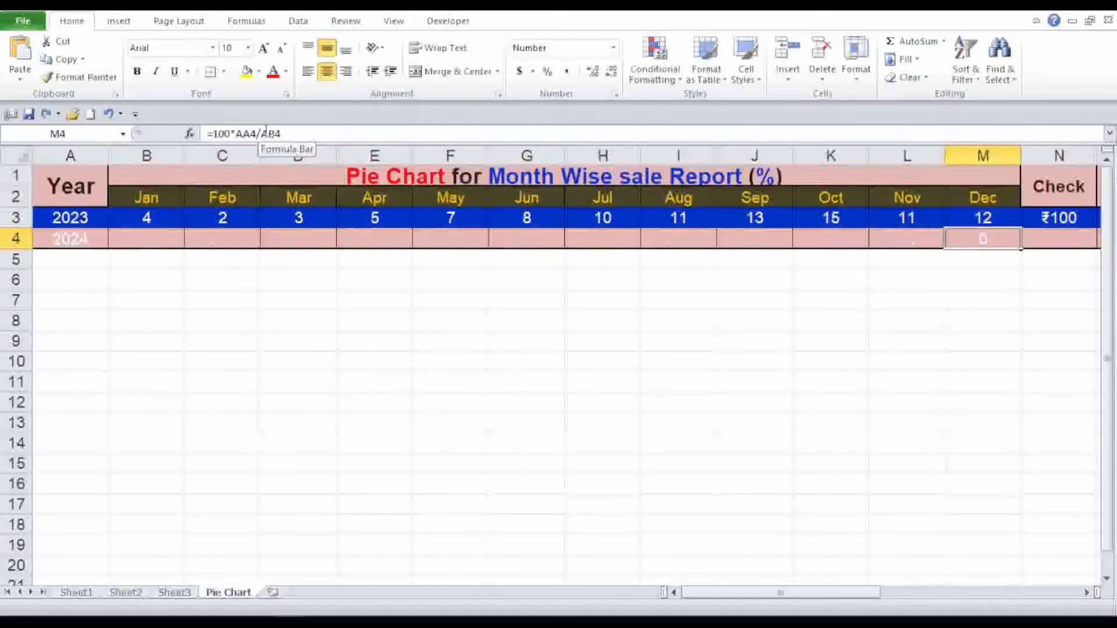
drag(266, 133, 308, 136)
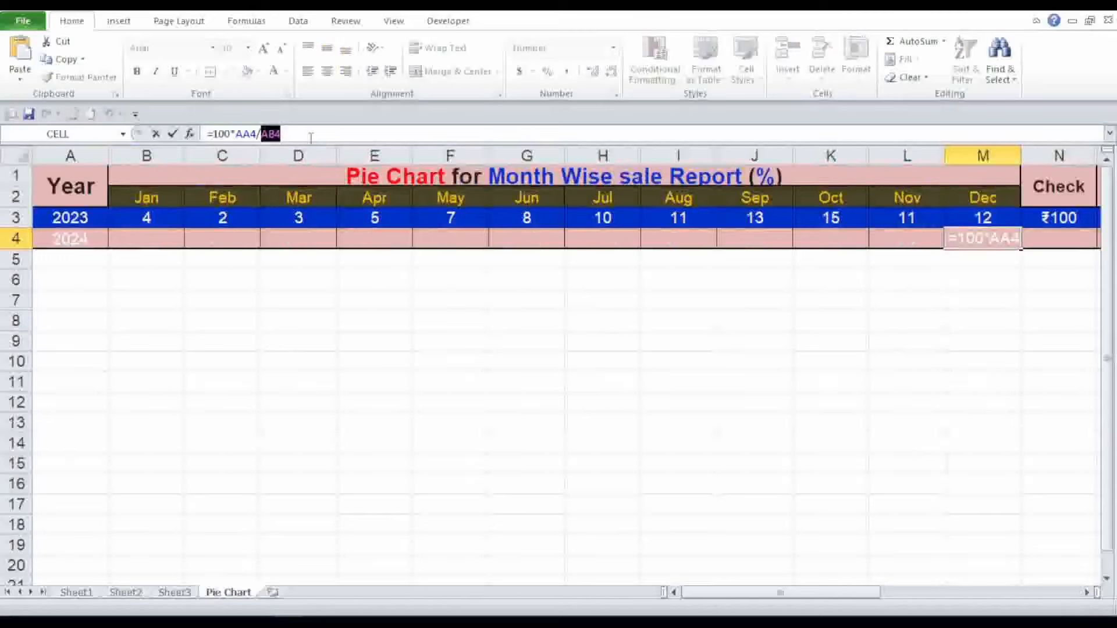
key(F4)
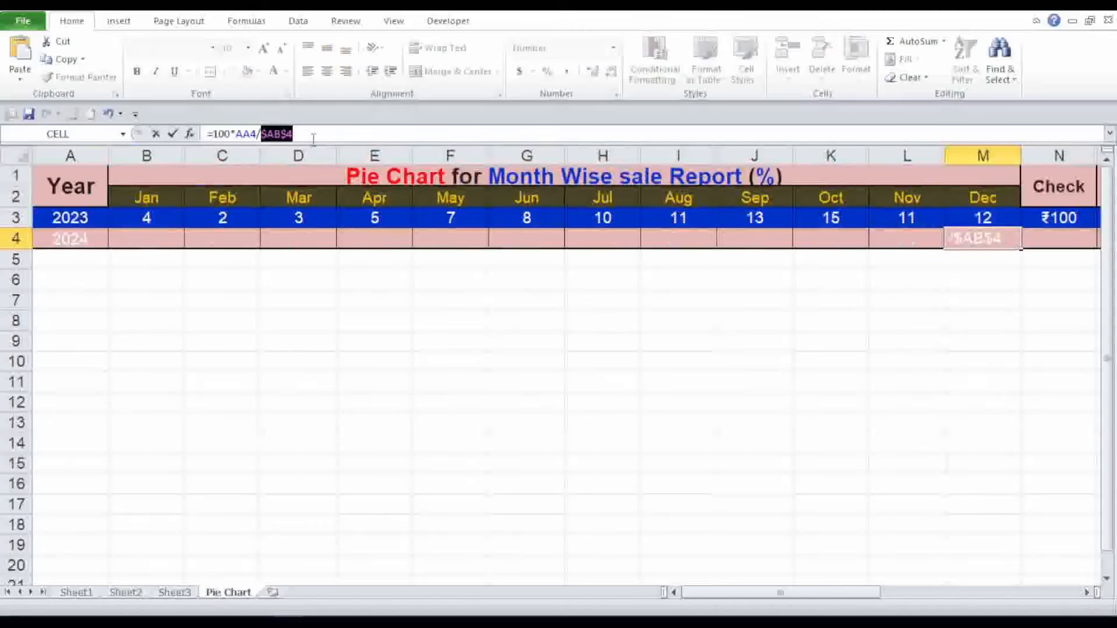
key(Return)
- Fill the 2024 percentage formula from M4 back to B4 and AutoSum the row into Check cell N4
click(1011, 233)
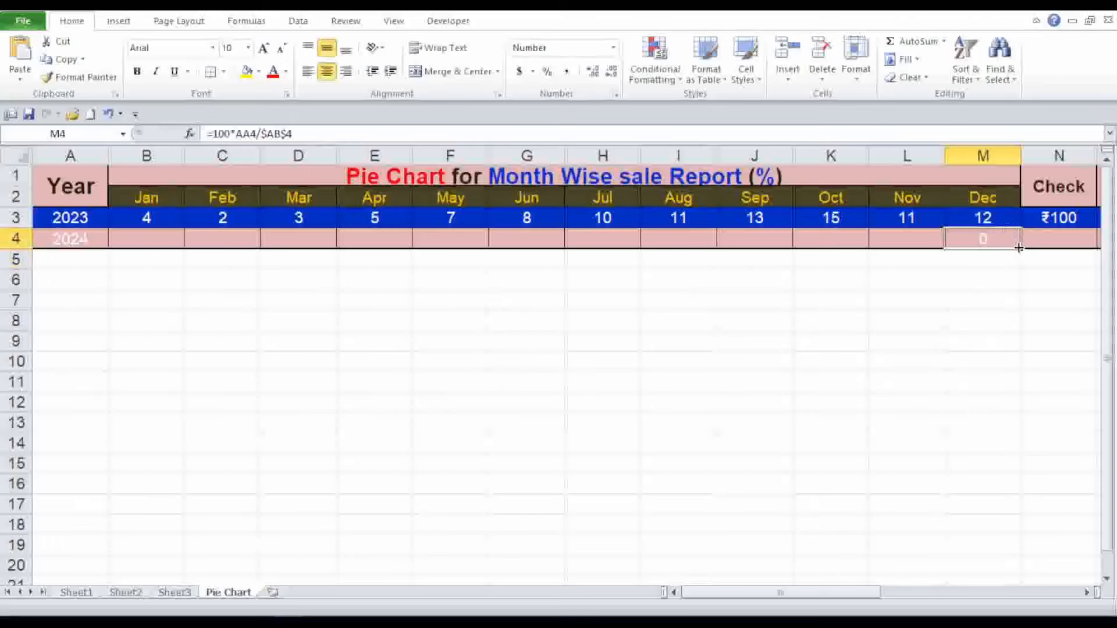
drag(1019, 248, 133, 232)
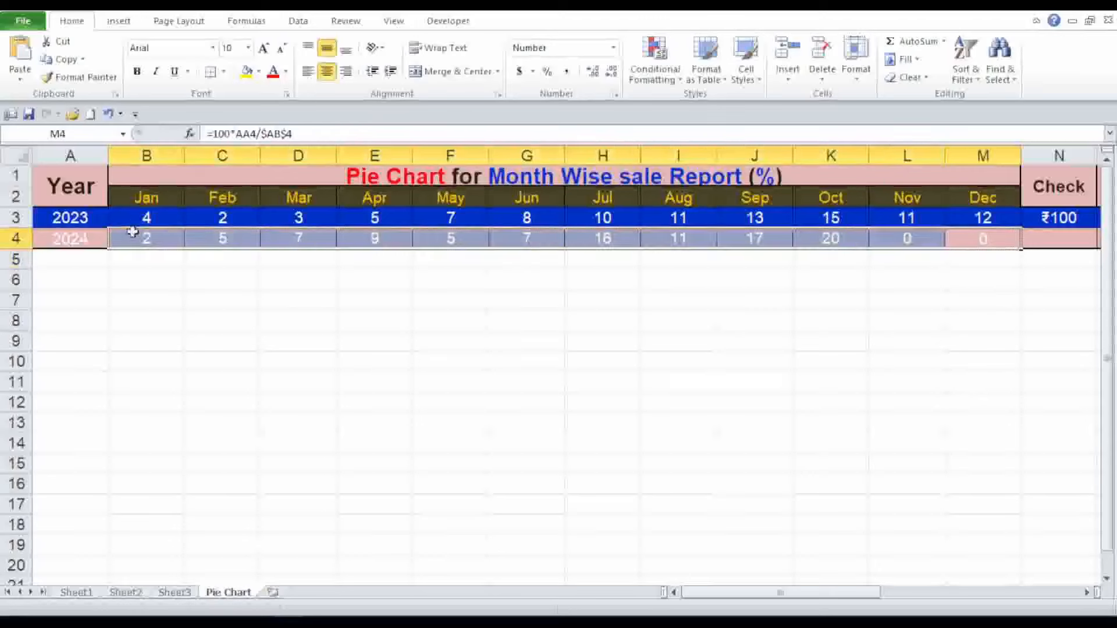
click(903, 44)
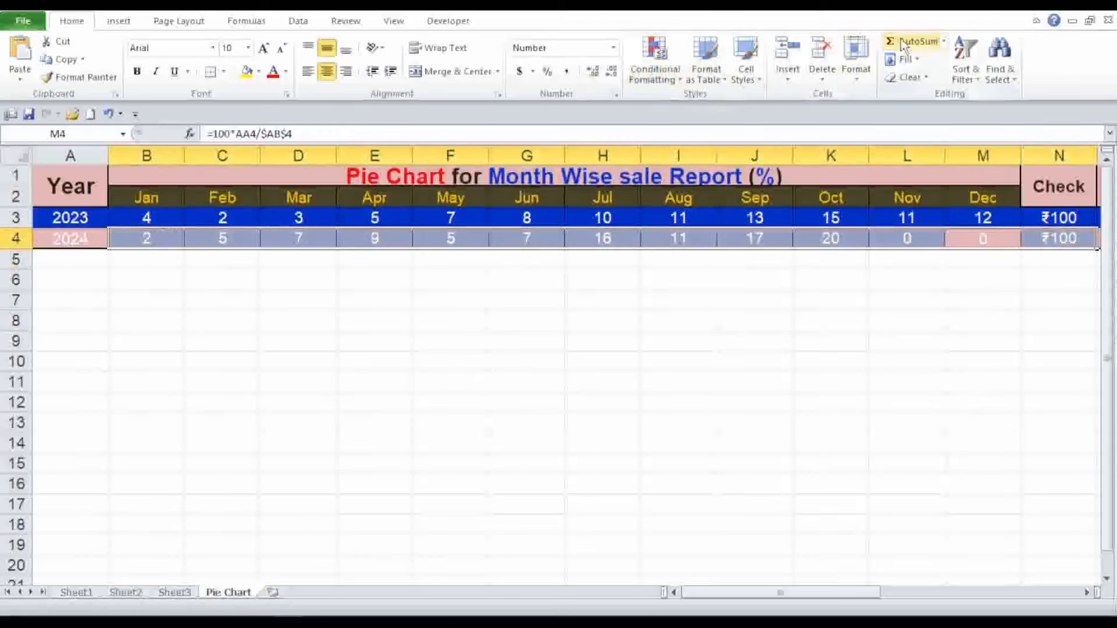
click(964, 480)
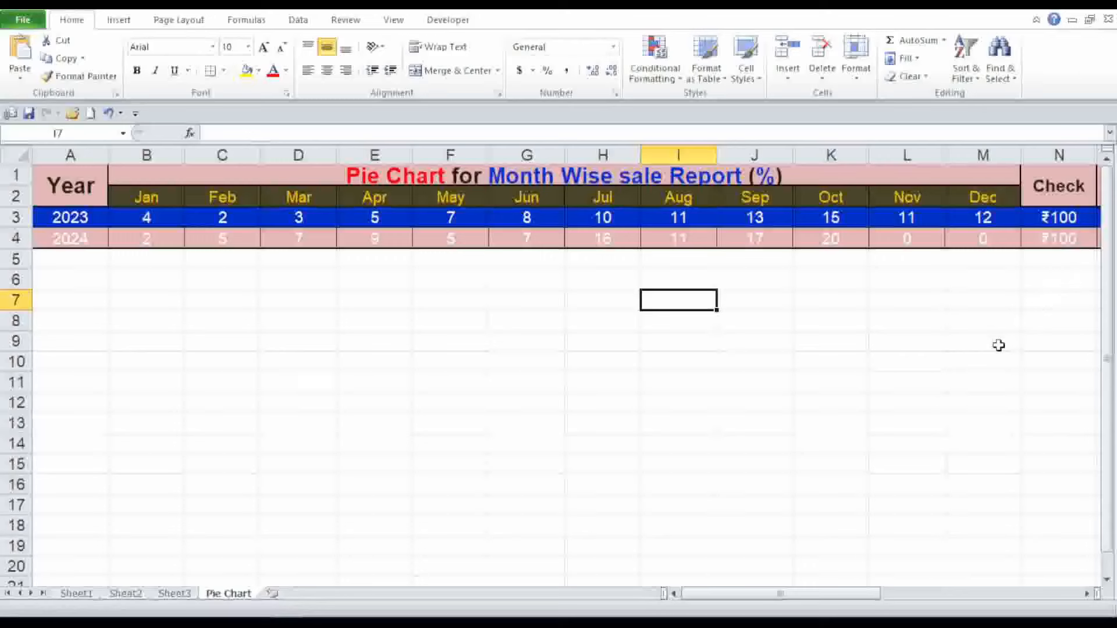
- Delete the entire 2023 row, row 3, from the Pie Chart sheet
click(11, 217)
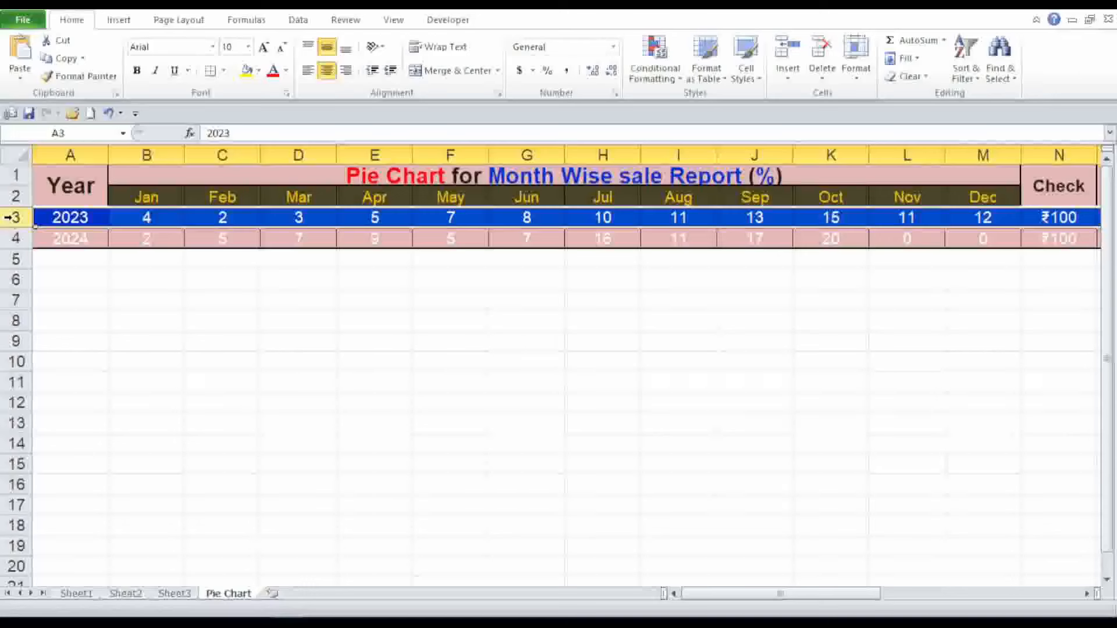
right_click(13, 217)
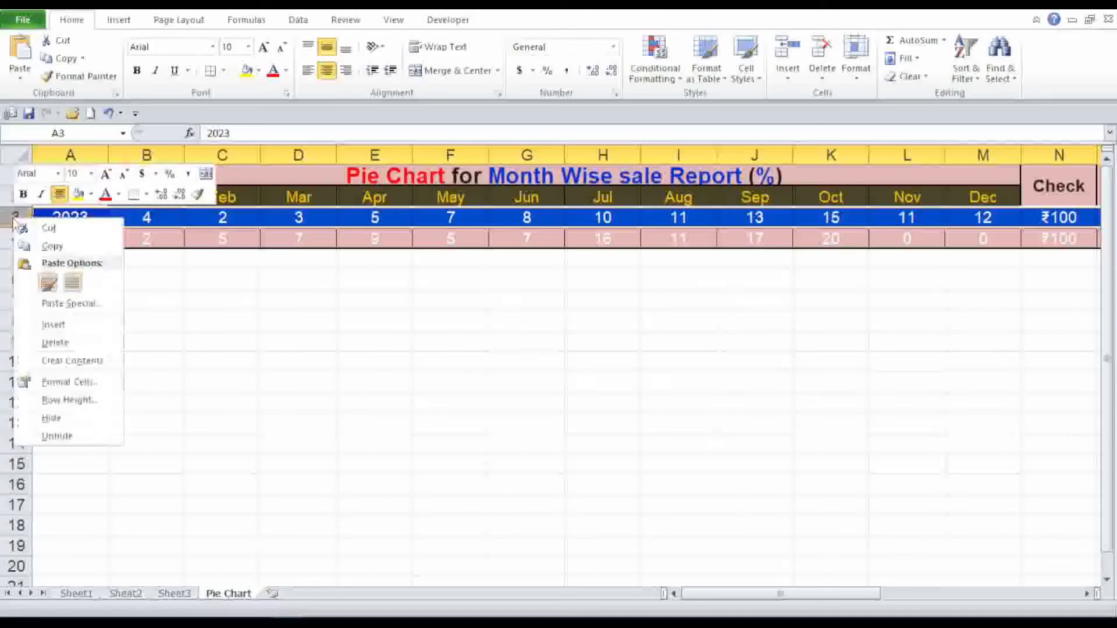
click(55, 343)
click(249, 325)
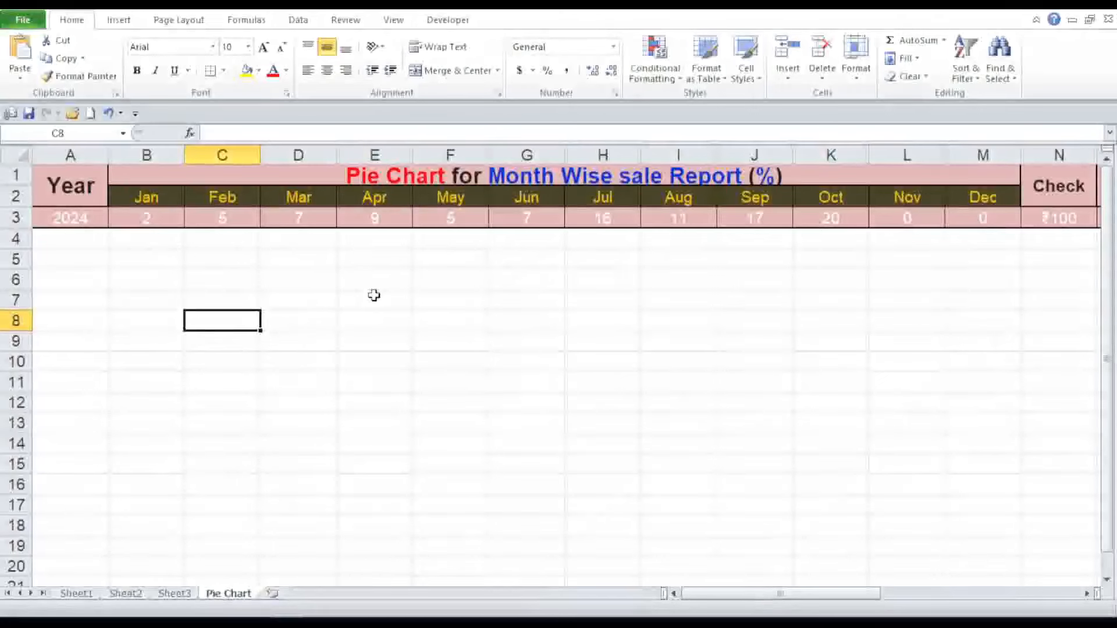
- Insert a 2-D pie chart from the months and 2024 percentages in B2:M3 and place it just below the table
drag(148, 194, 977, 217)
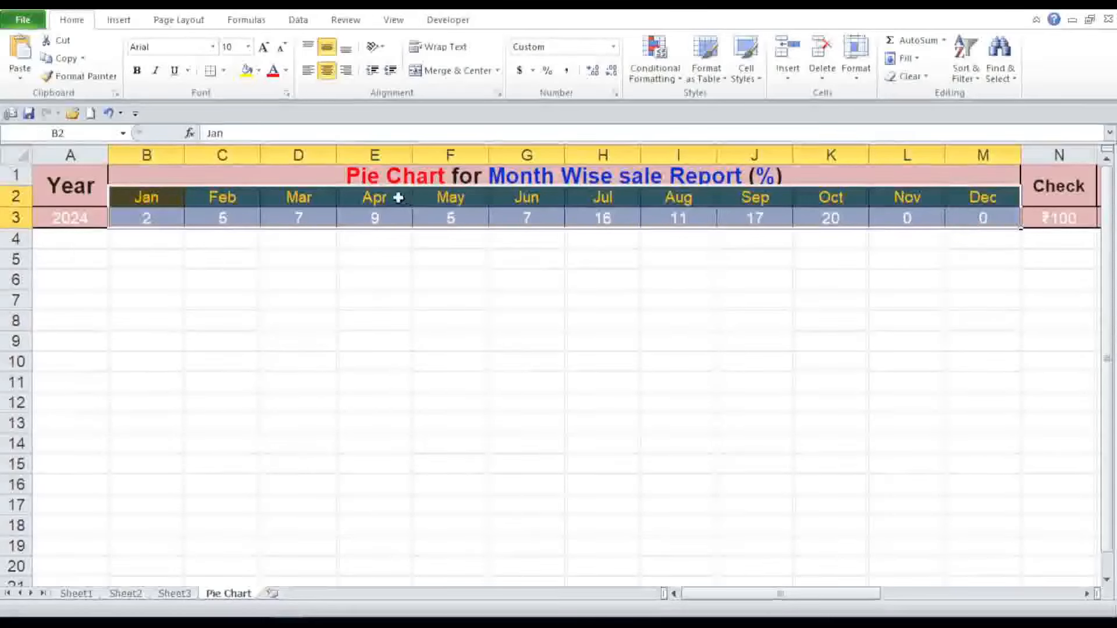
click(110, 21)
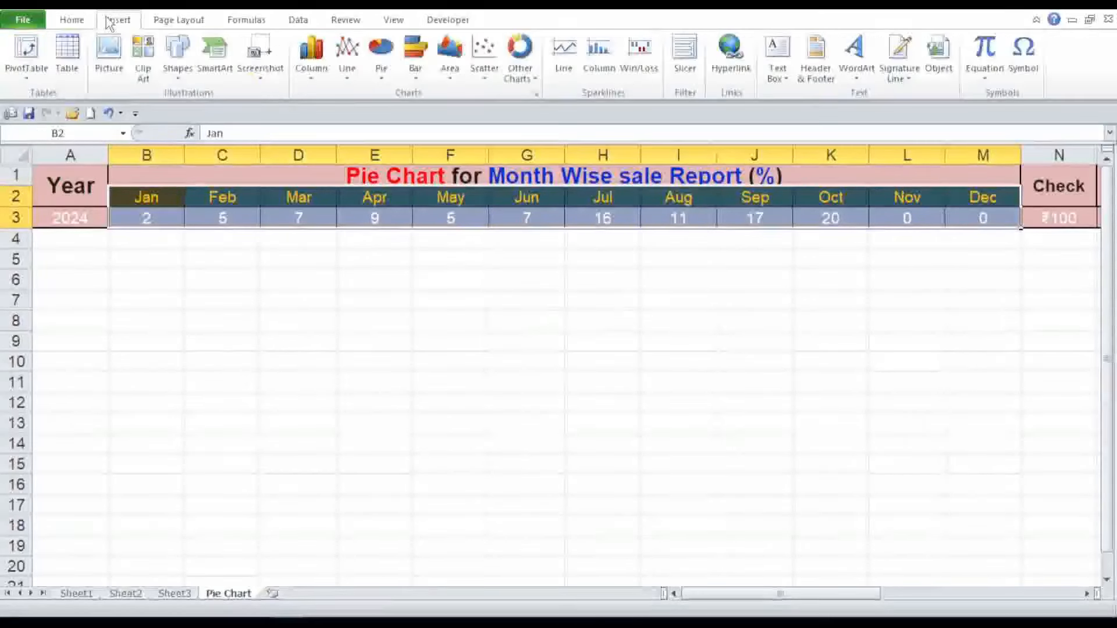
click(381, 79)
click(387, 122)
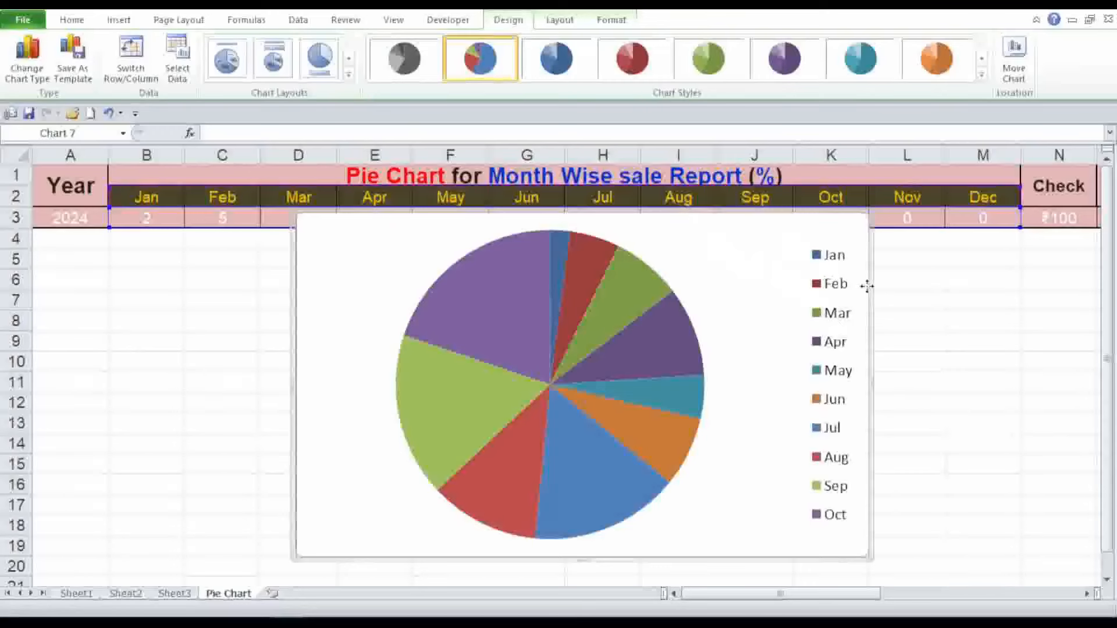
mouse_move(873, 285)
mouse_down()
mouse_move(844, 314)
mouse_move(811, 303)
mouse_up()
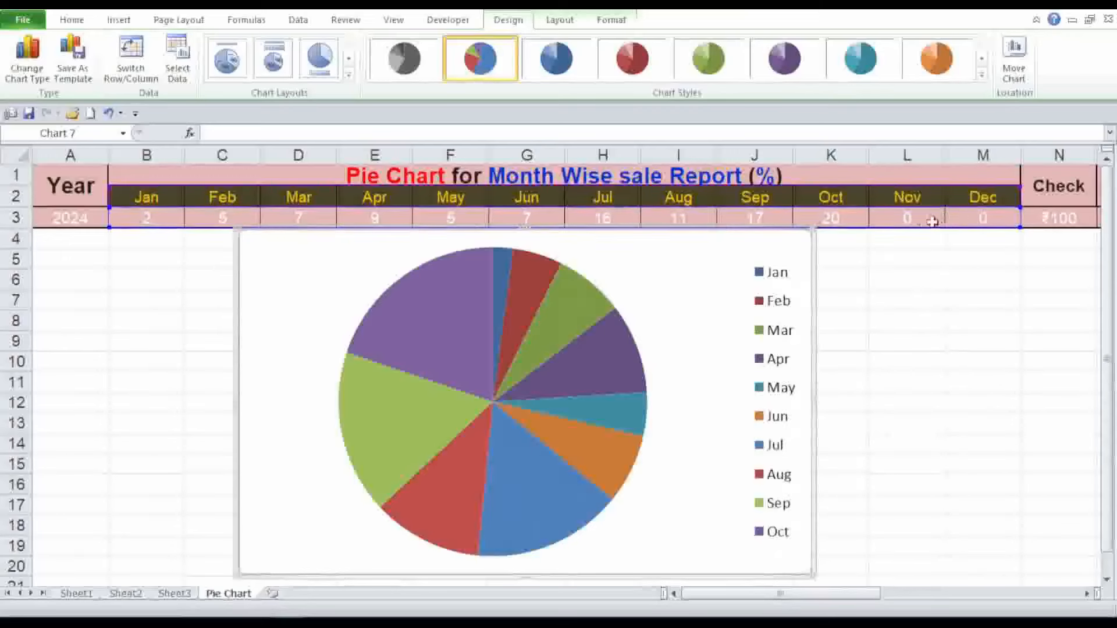
- Check the November and December 2024 percentages in L3 and M3 against the pie chart
click(953, 419)
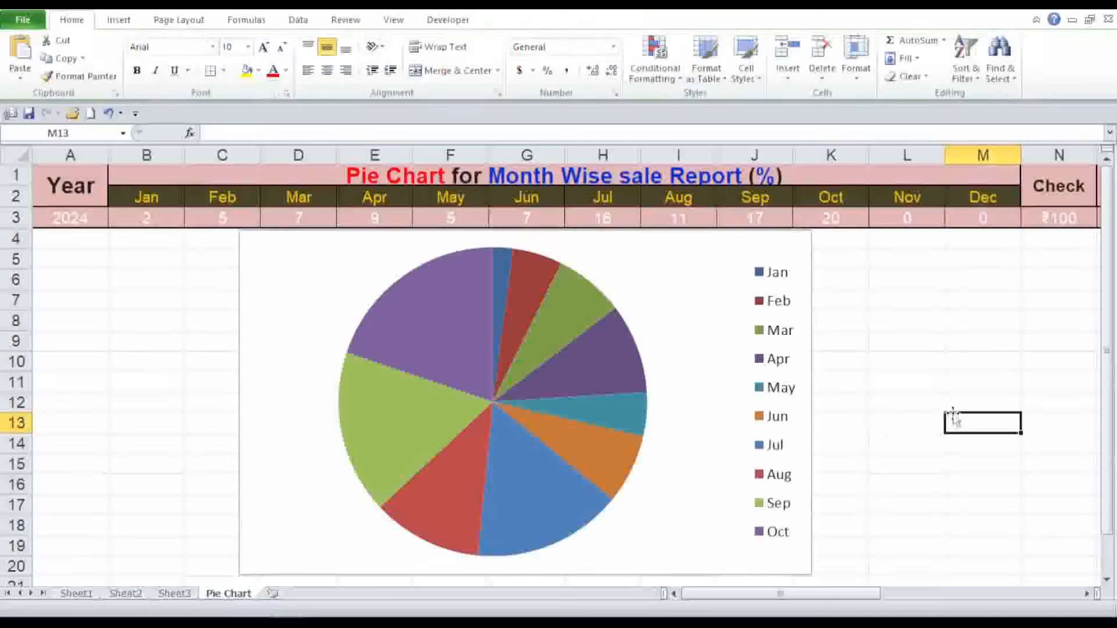
click(978, 218)
click(913, 218)
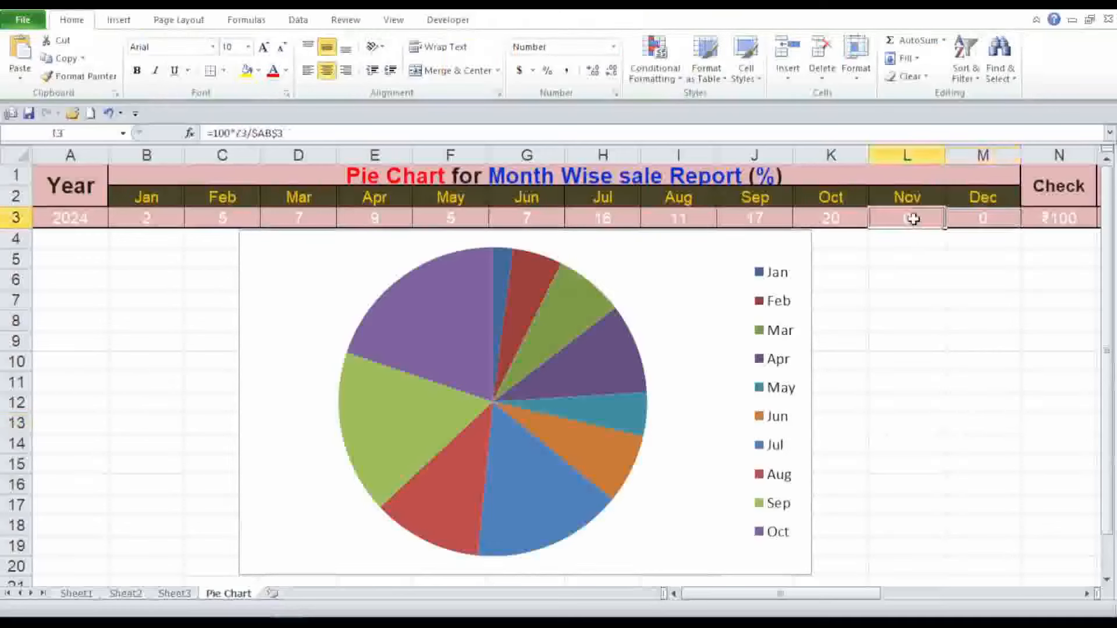
click(891, 334)
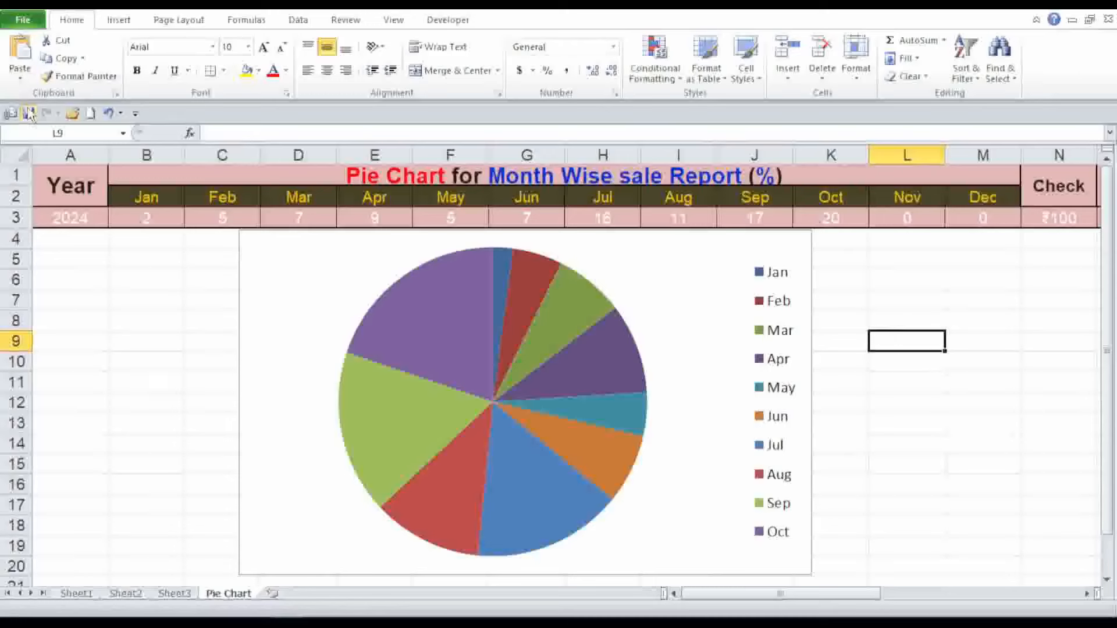
- Try changing the line chart on Sheet1 to the first column chart type after browsing the available types
click(88, 597)
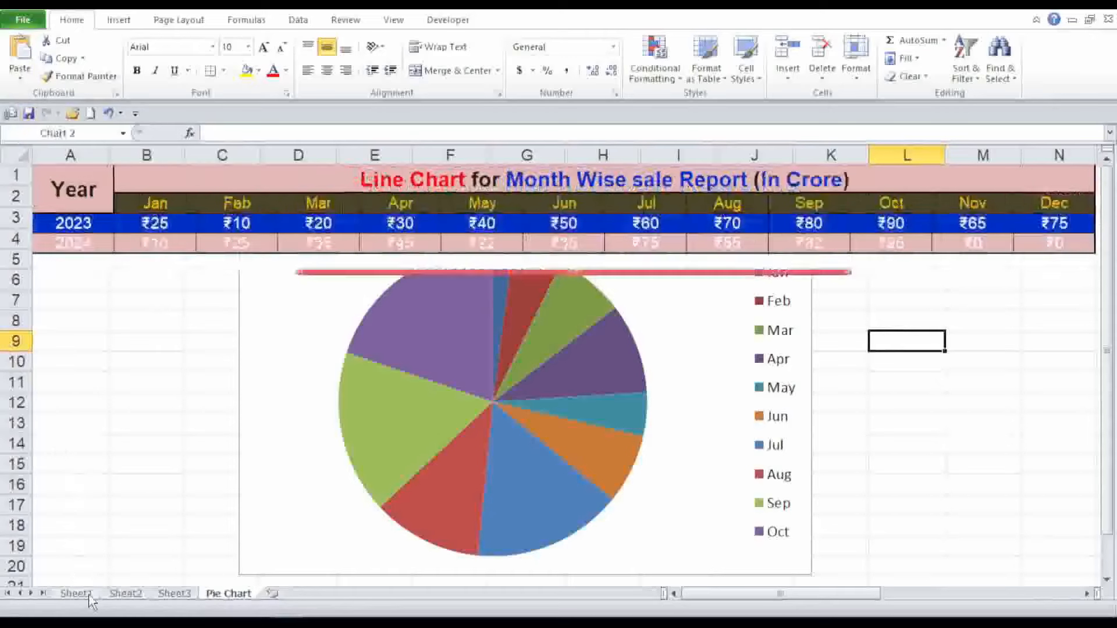
click(179, 421)
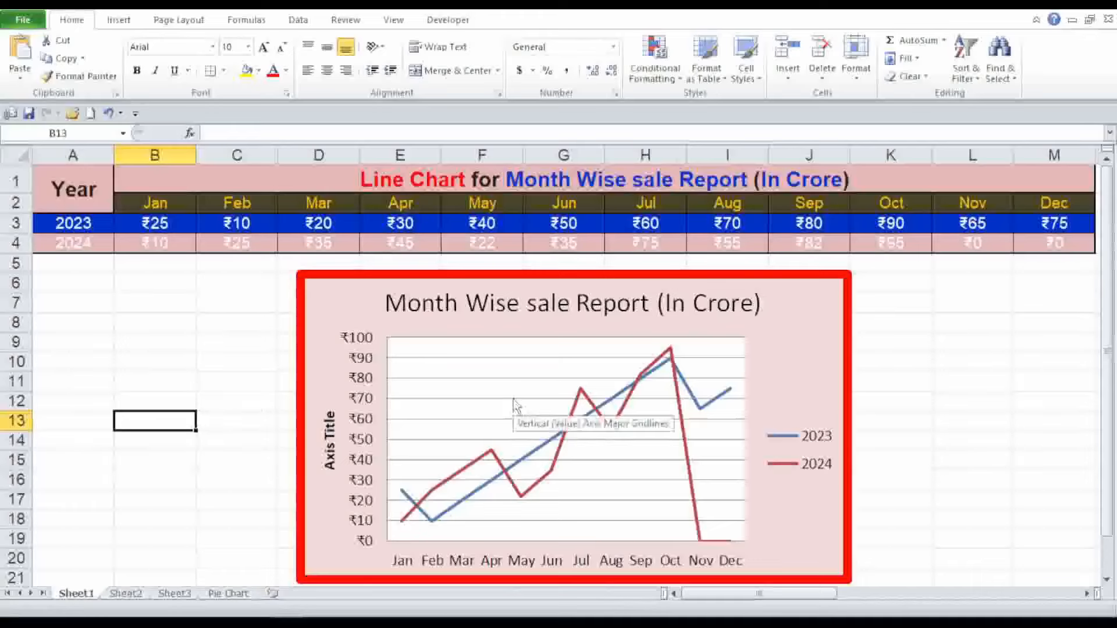
click(794, 368)
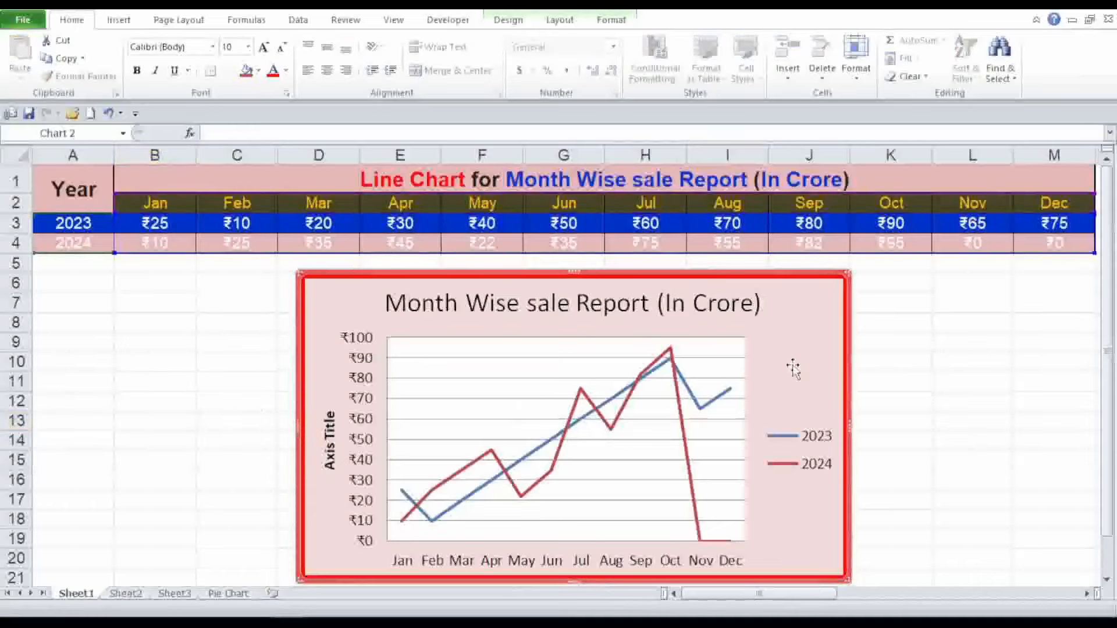
click(698, 368)
right_click(699, 369)
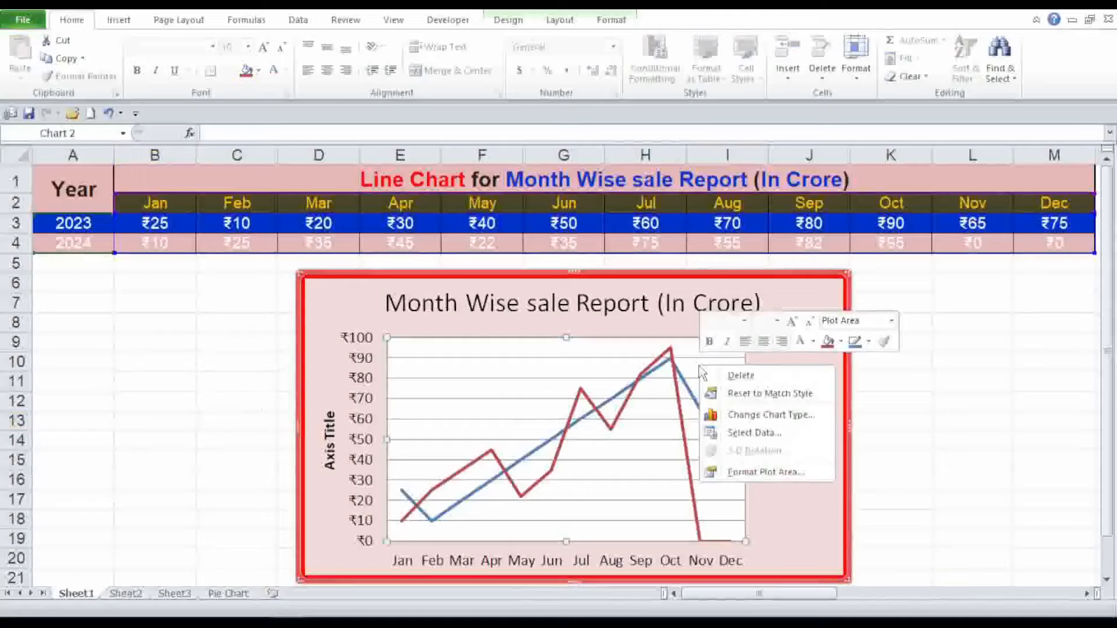
click(749, 422)
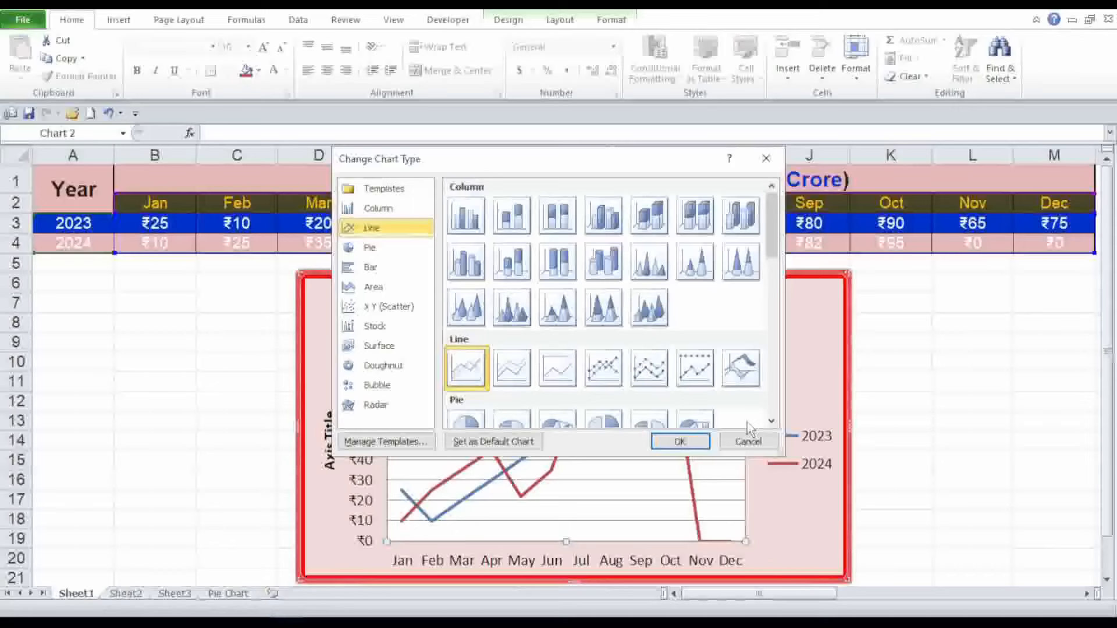
scroll(602, 319, down, 3)
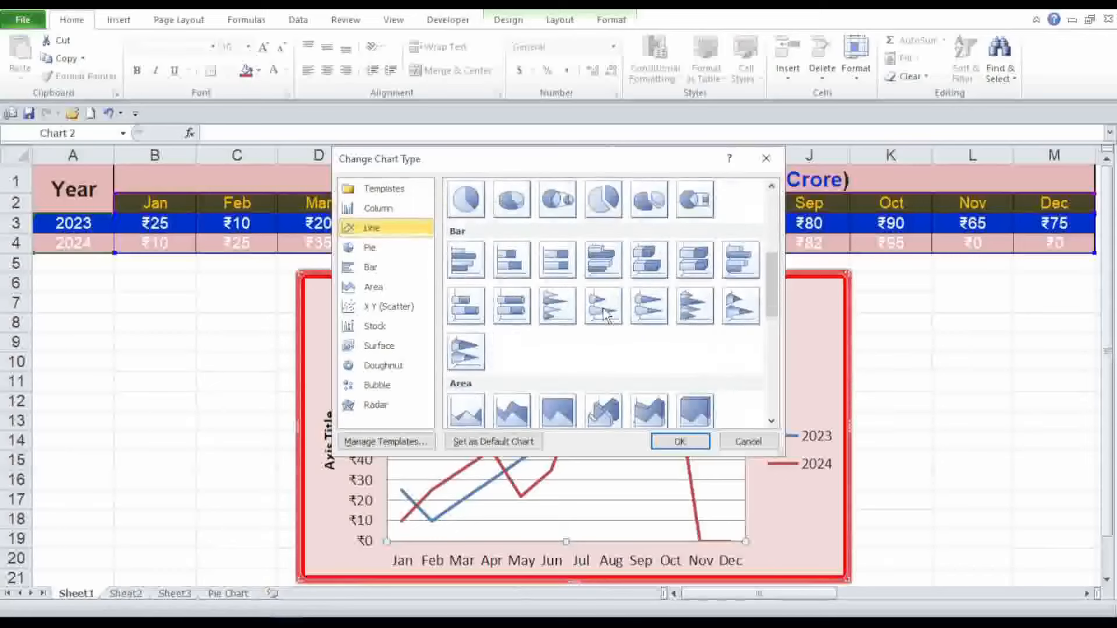
scroll(606, 317, up, 2)
scroll(606, 317, up, 2)
scroll(605, 317, up, 1)
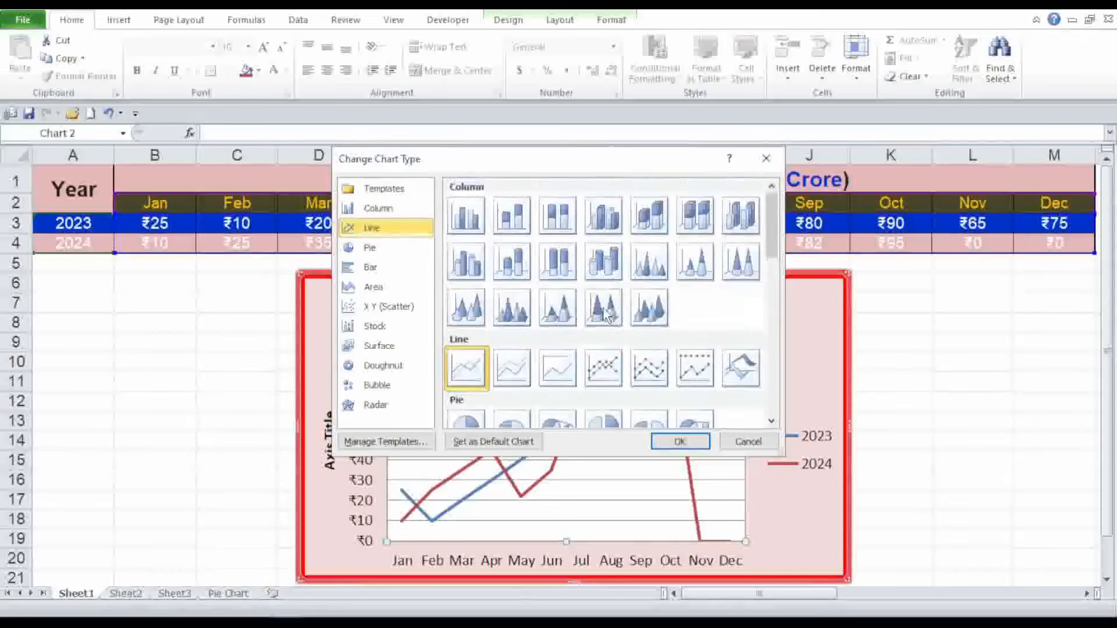
scroll(606, 317, down, 4)
scroll(605, 314, up, 1)
scroll(605, 316, up, 4)
scroll(605, 316, down, 3)
scroll(605, 316, up, 3)
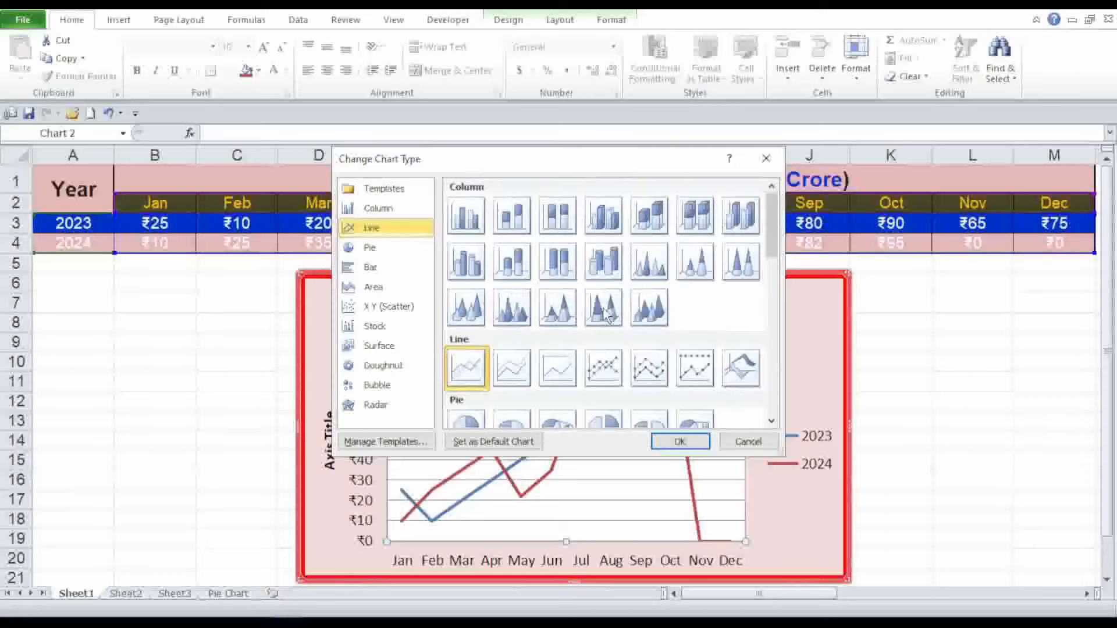
click(474, 230)
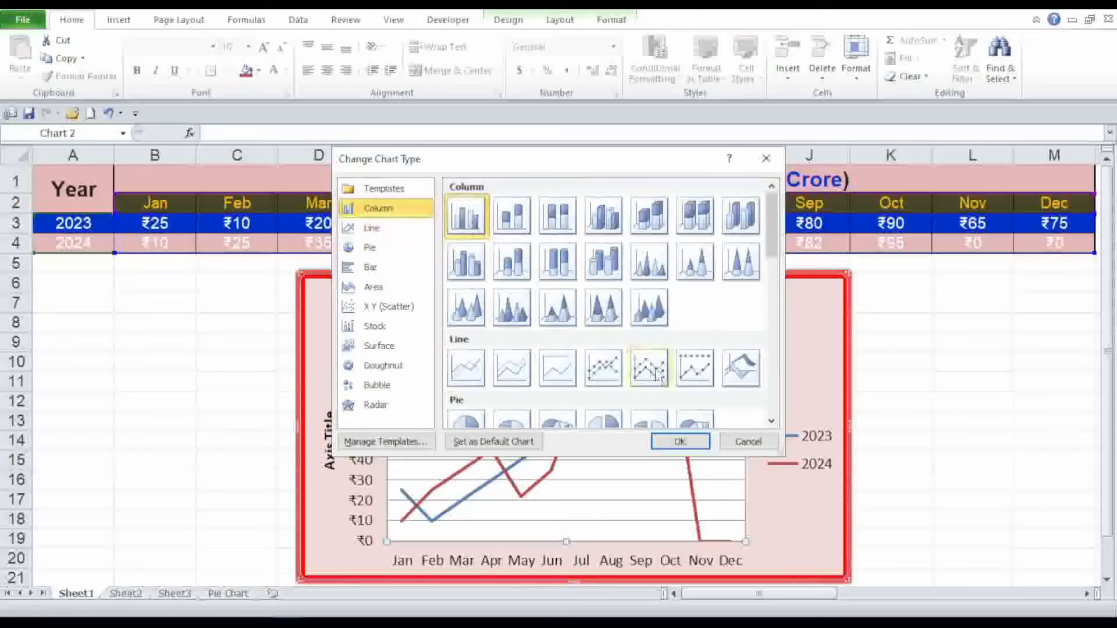
click(680, 442)
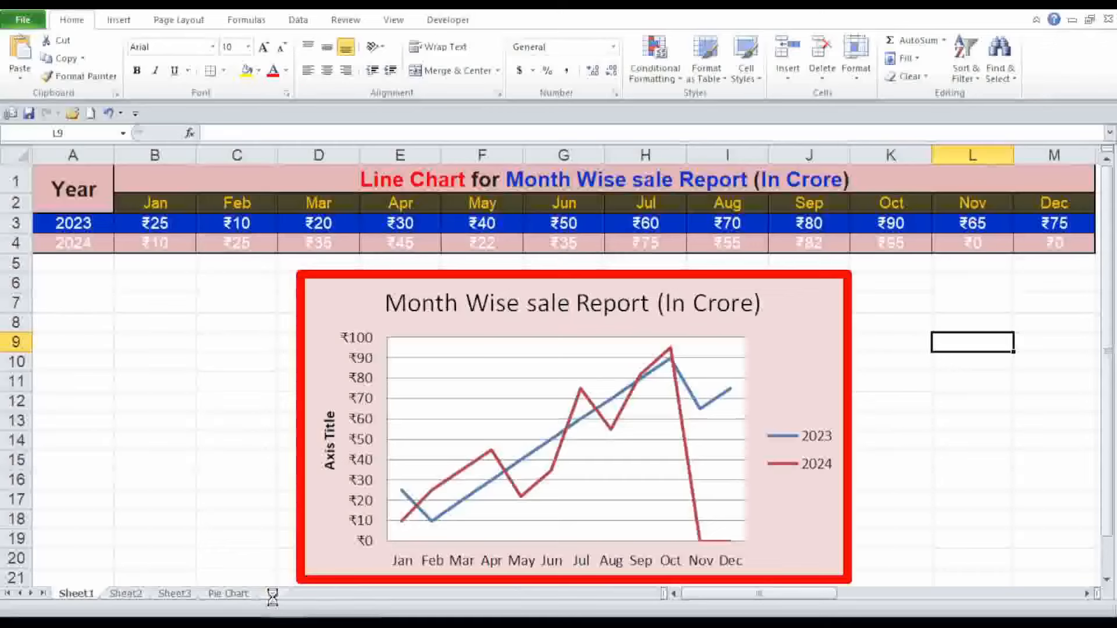
- Insert a new worksheet, place it directly after Sheet1, and return to Sheet1
click(272, 594)
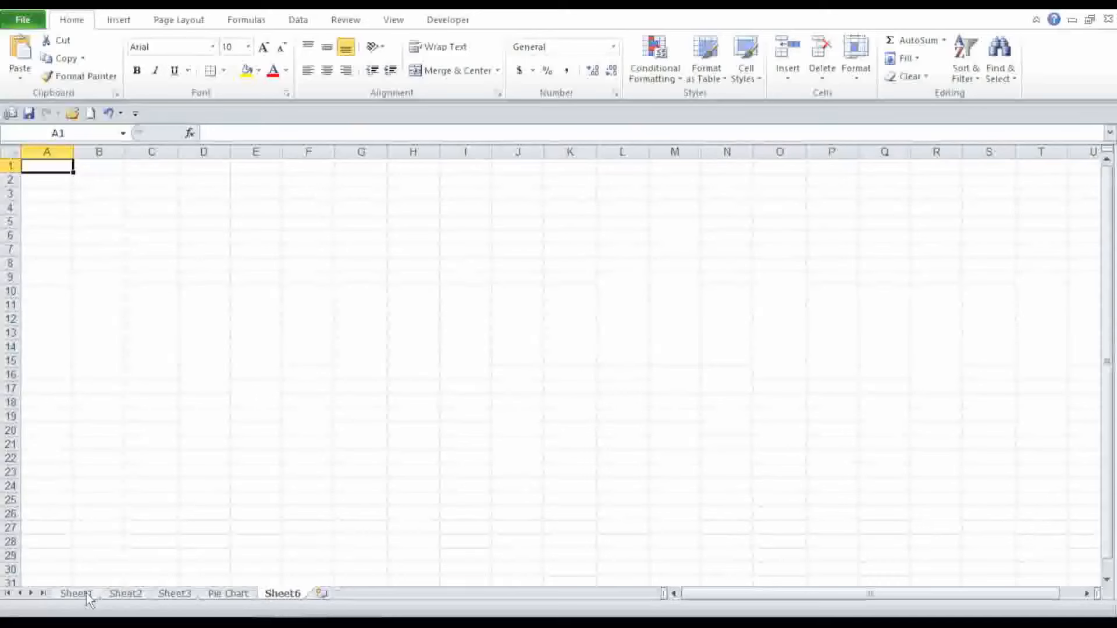
drag(286, 599, 118, 600)
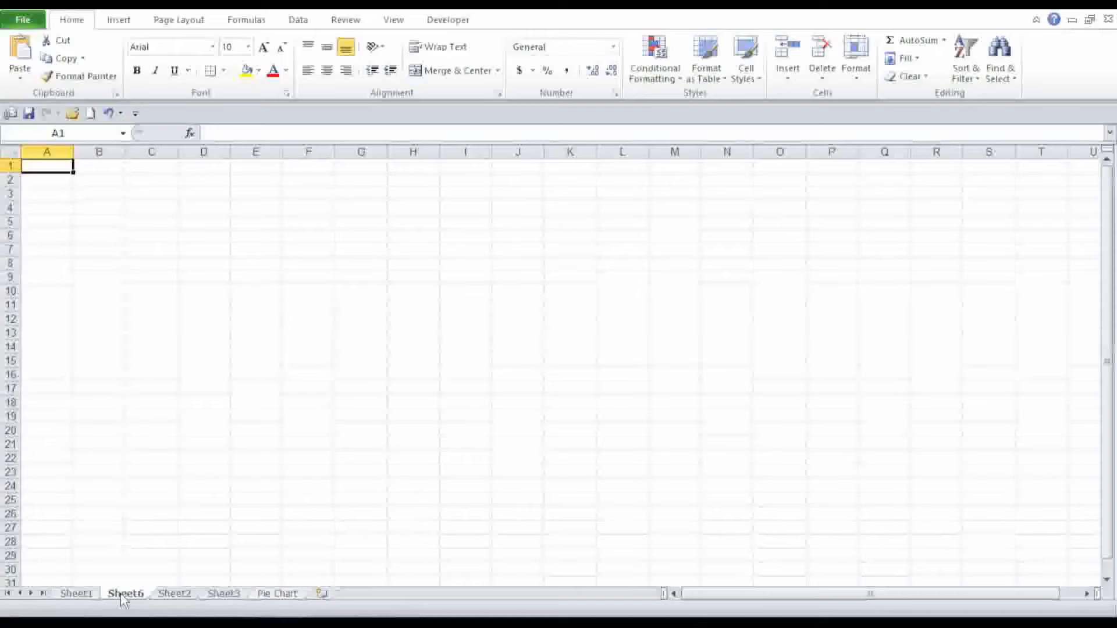
click(84, 598)
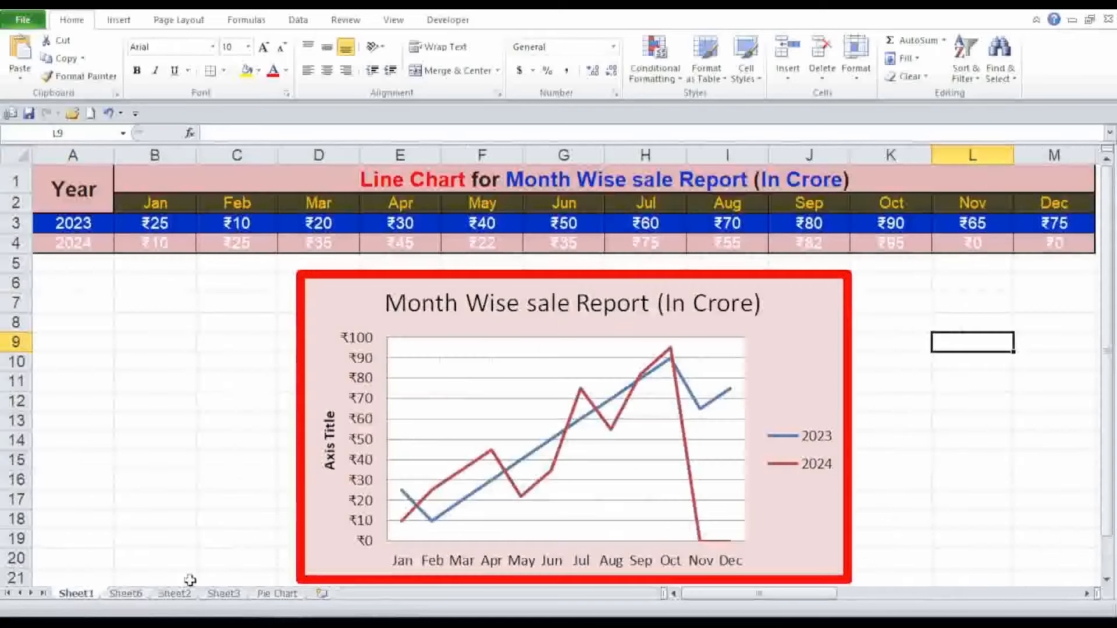
- Hide the Pie Chart, Sheet3 and Sheet2 worksheets
right_click(289, 597)
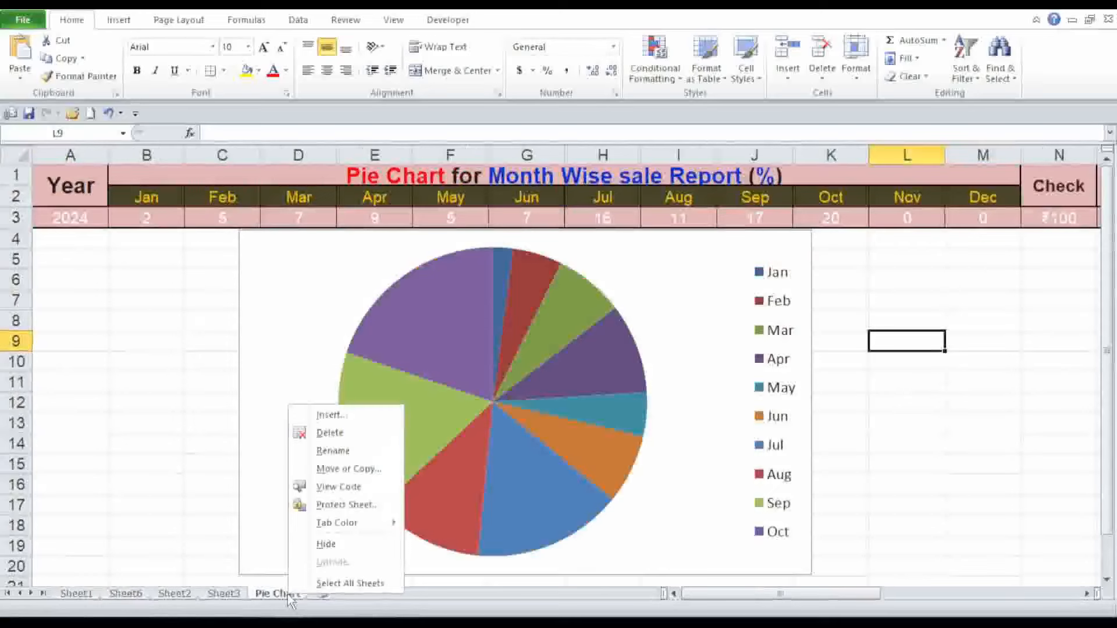
click(329, 544)
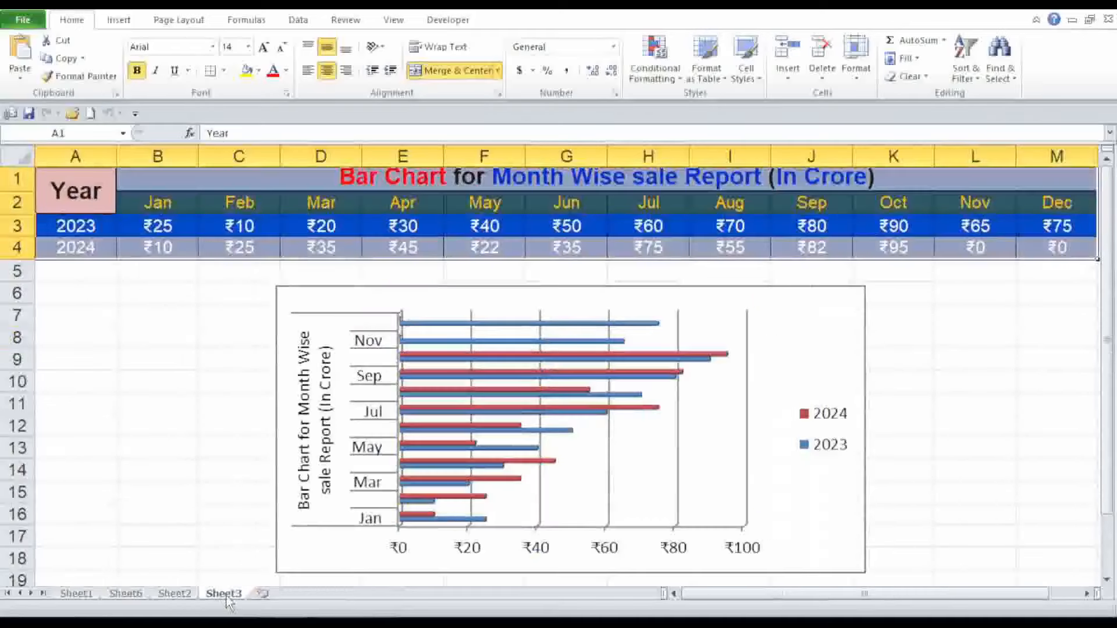
right_click(223, 595)
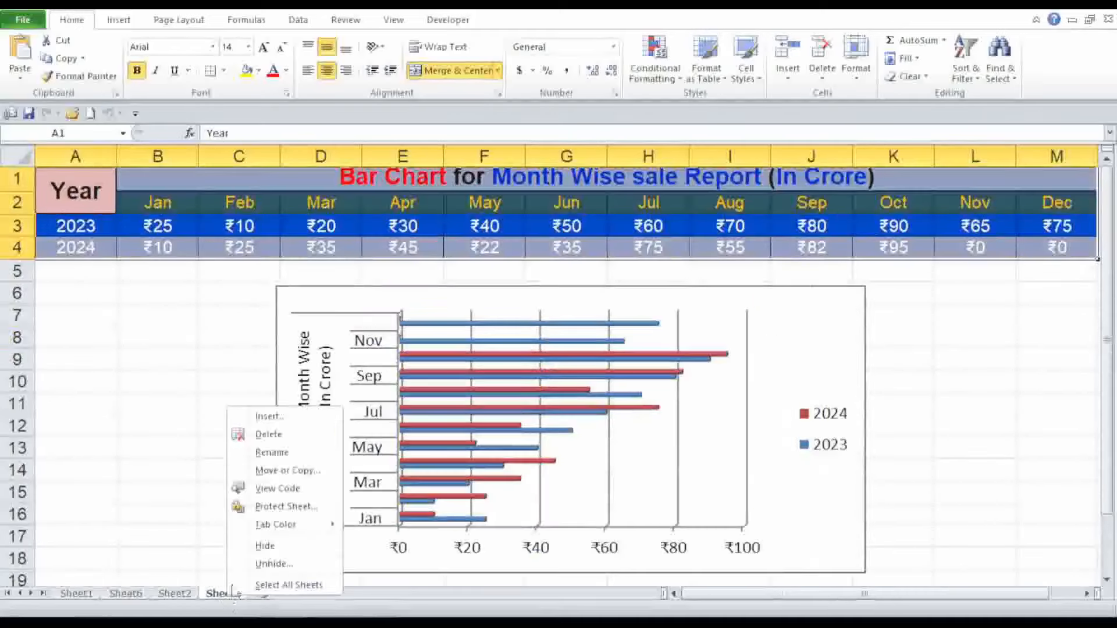
click(265, 546)
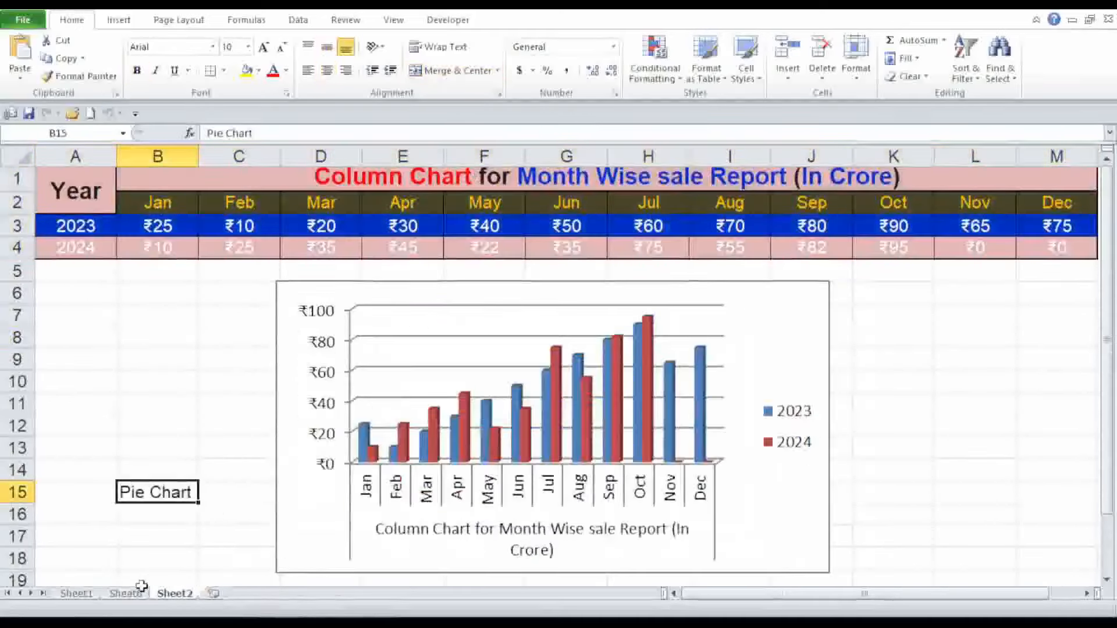
right_click(176, 594)
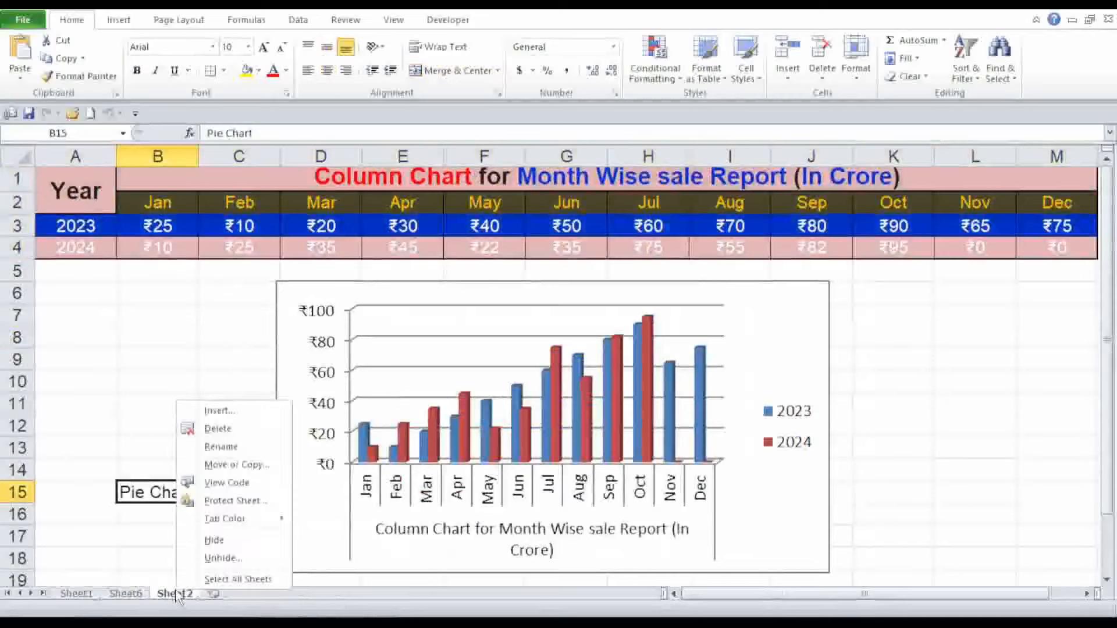
click(214, 540)
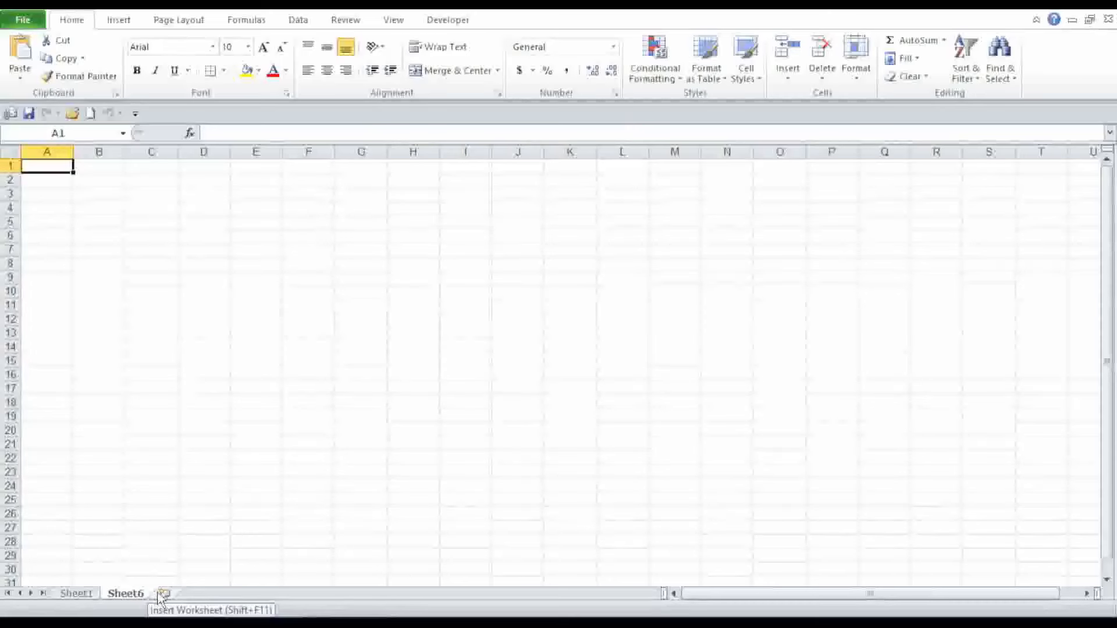
right_click(110, 591)
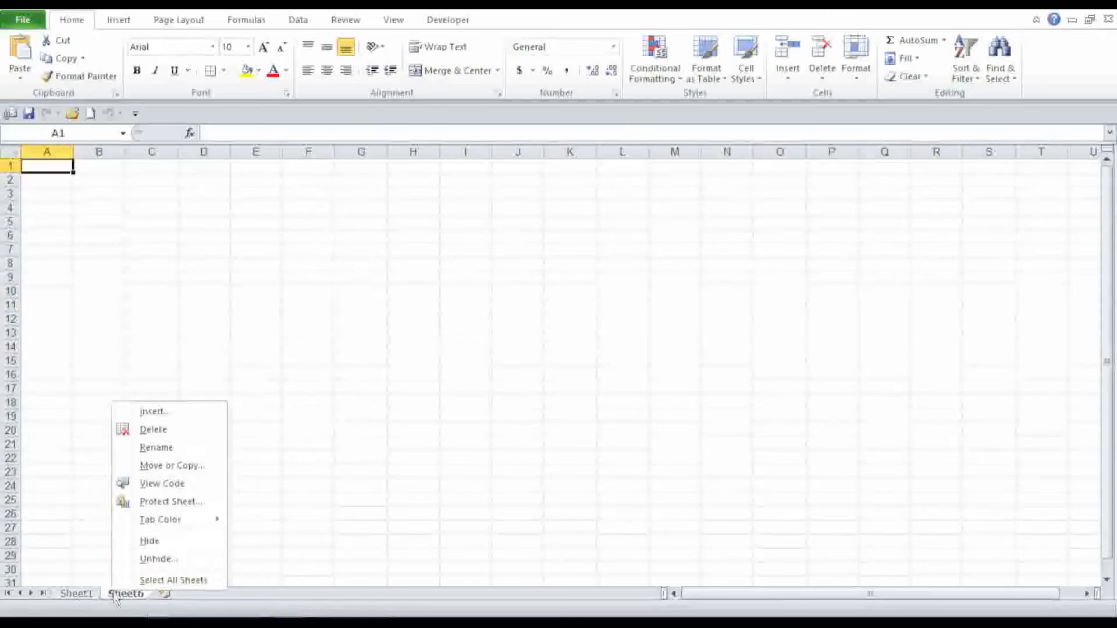
click(351, 505)
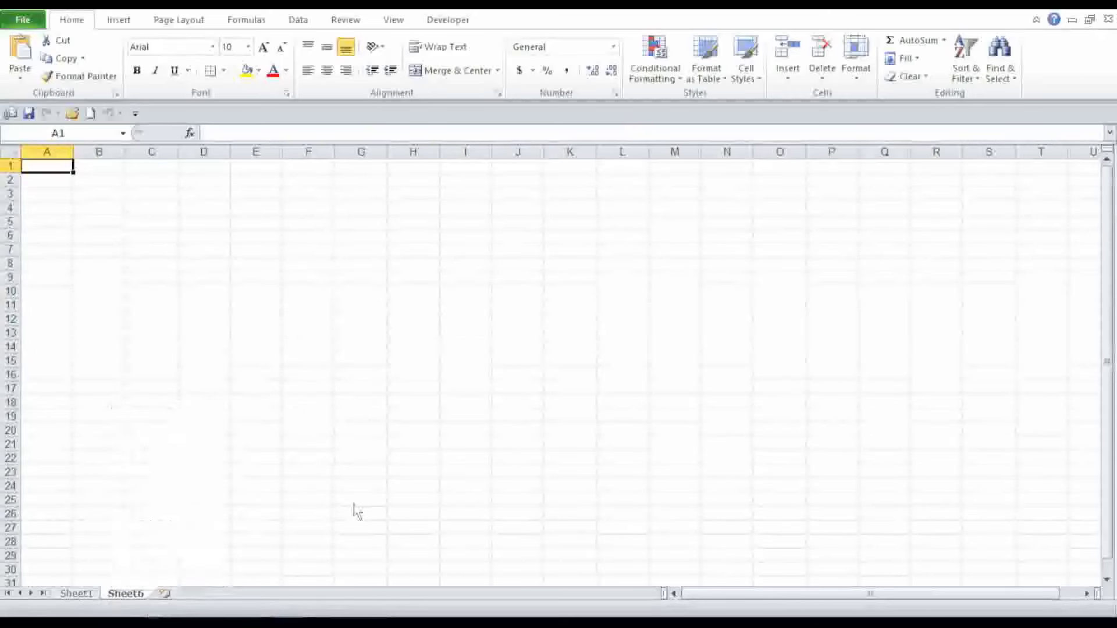
- Cut the line chart from Sheet1 and paste it at cell A1 of Sheet6
click(75, 594)
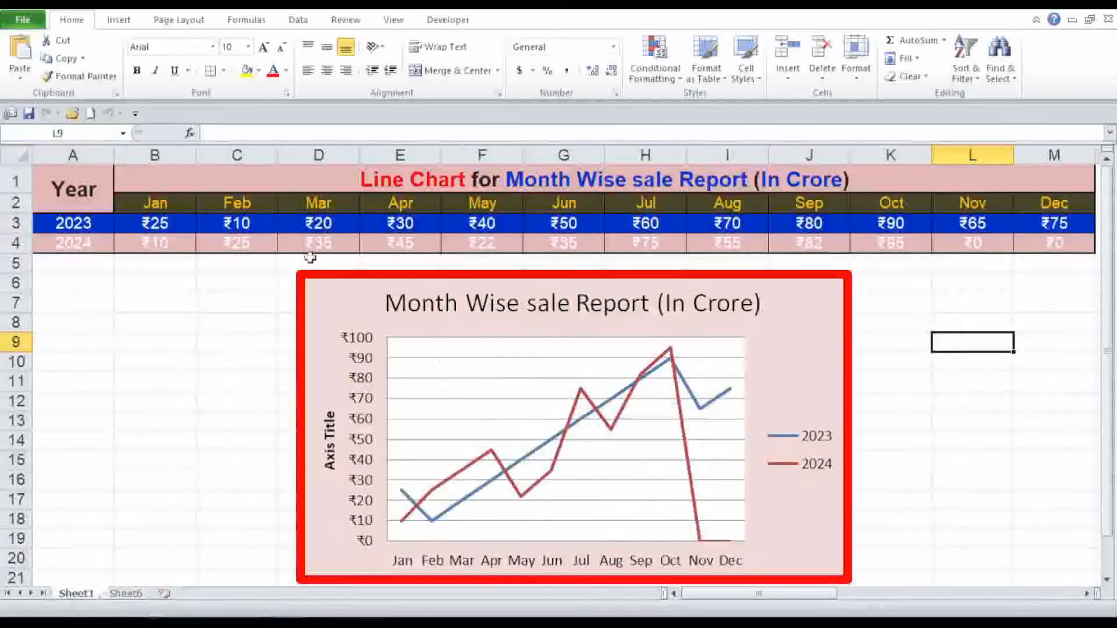
click(331, 276)
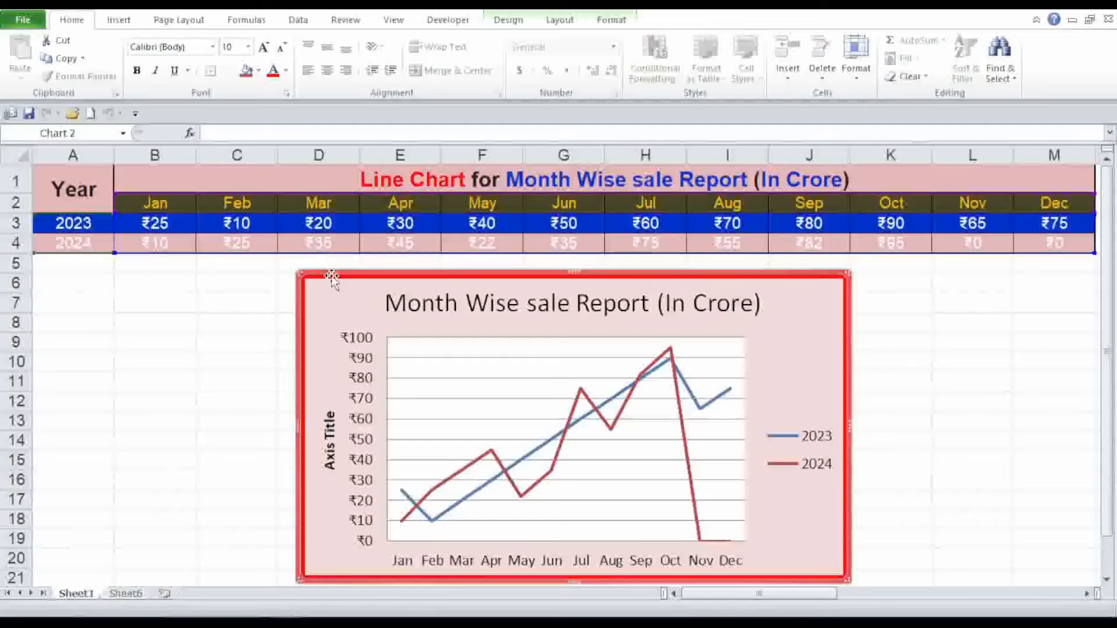
right_click(331, 276)
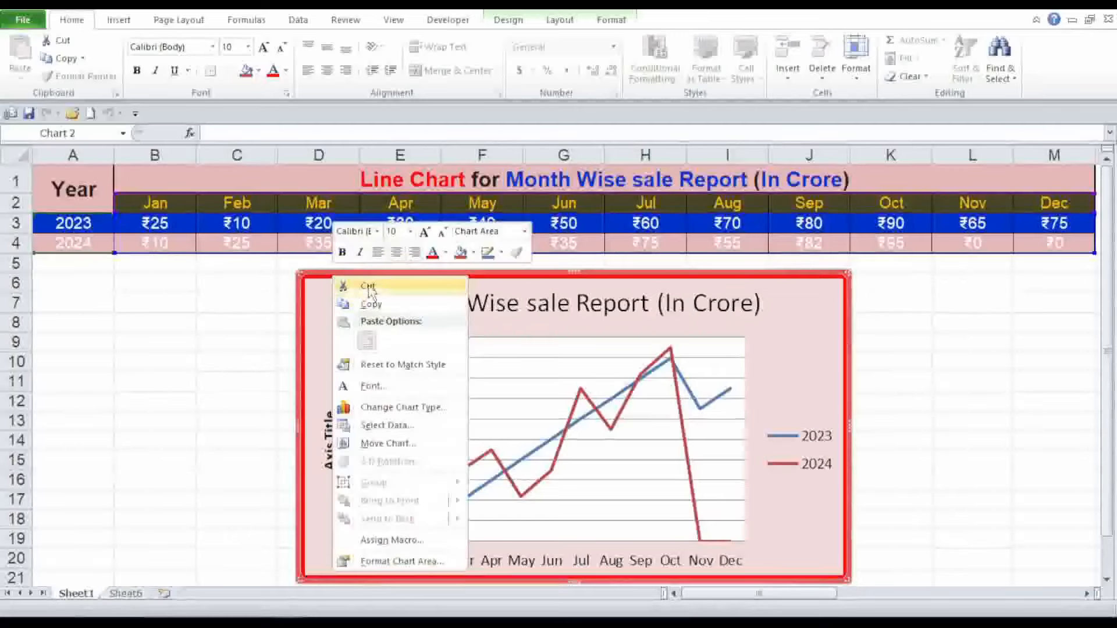
click(368, 294)
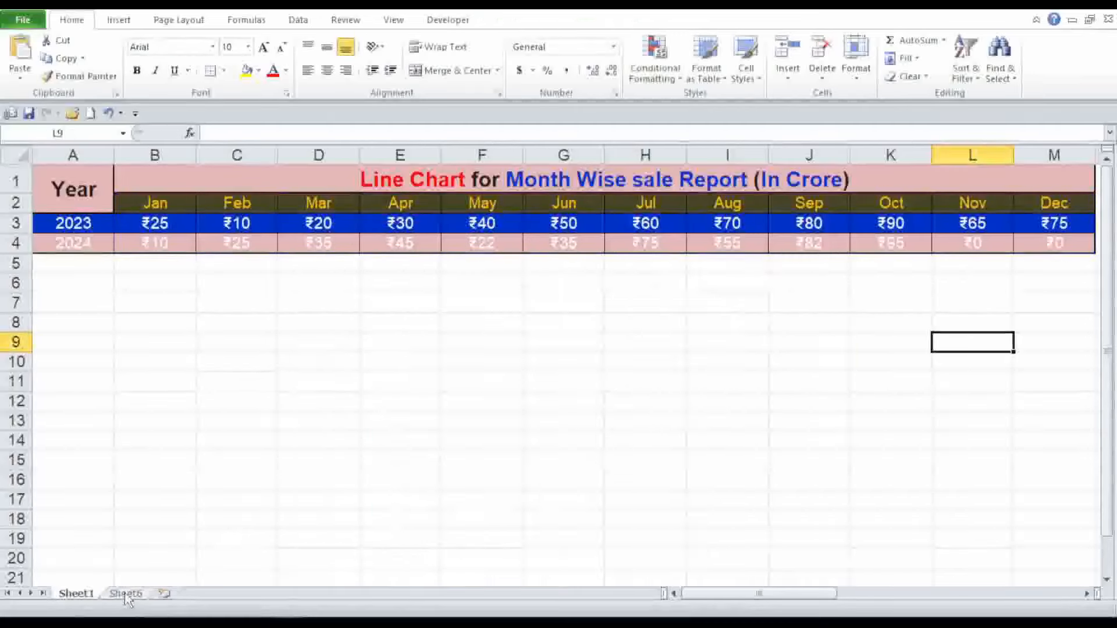
click(126, 594)
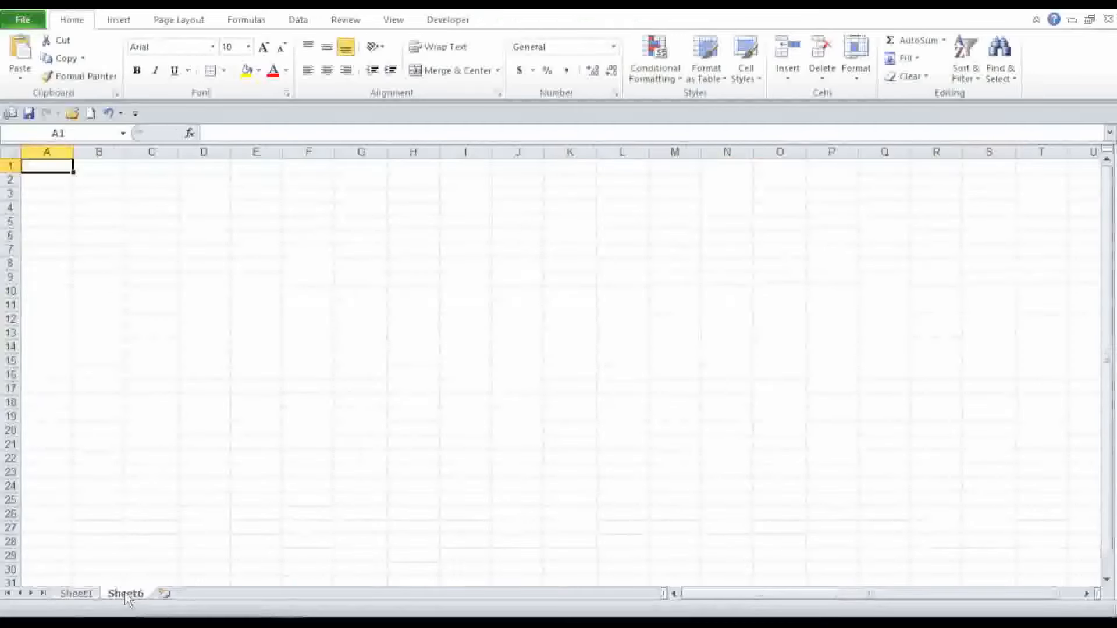
right_click(59, 166)
click(91, 226)
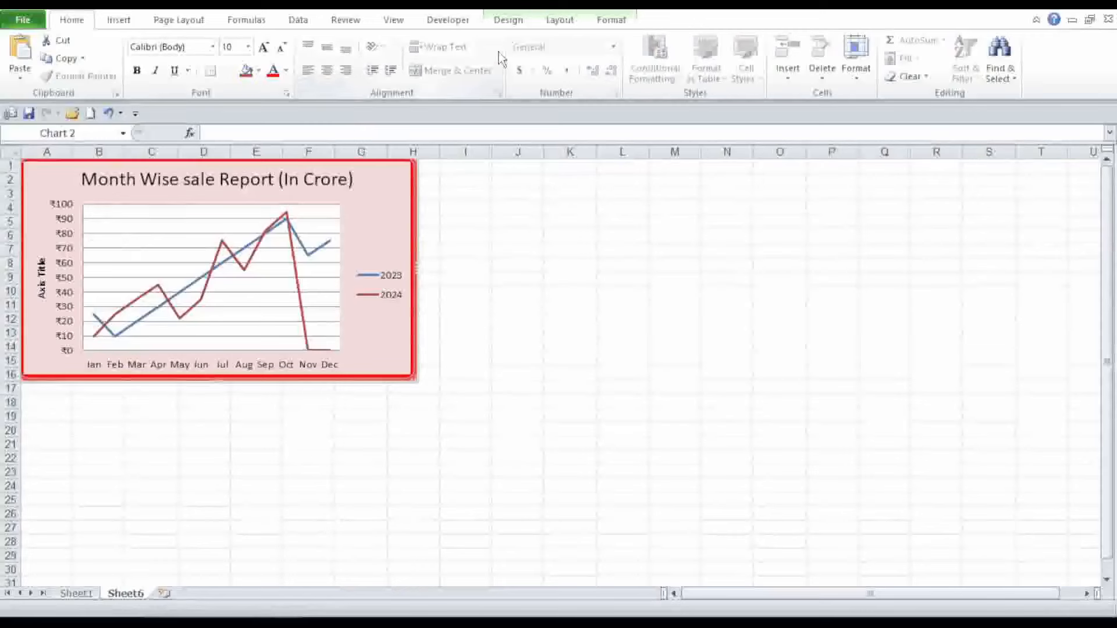
- Switch to full-screen view and enlarge the line chart on Sheet6 to cover about A1:T41
click(393, 21)
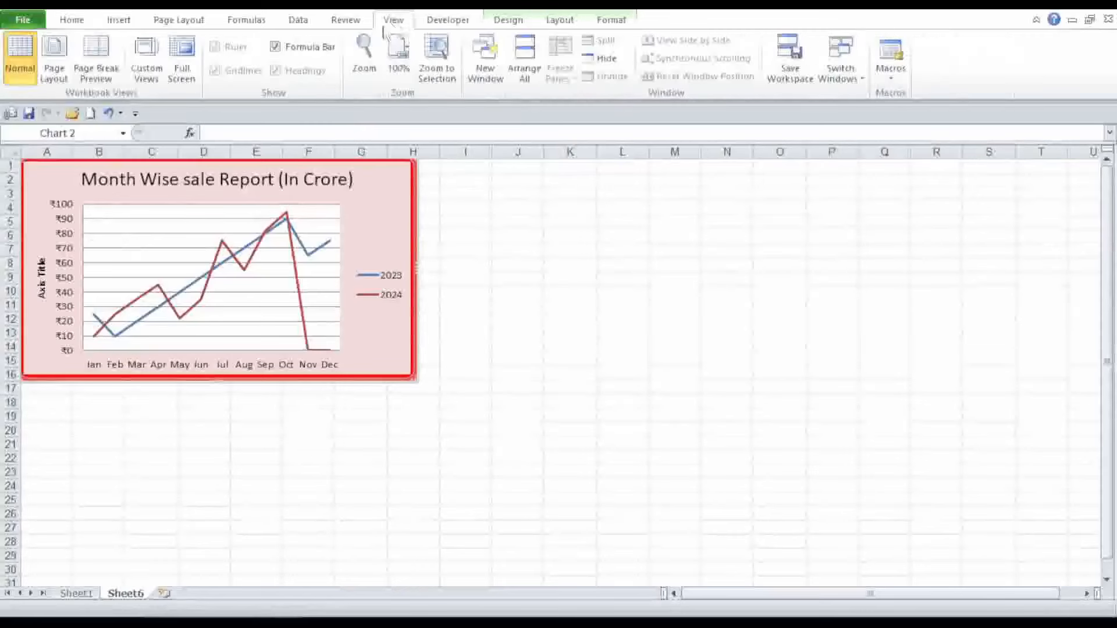
click(178, 58)
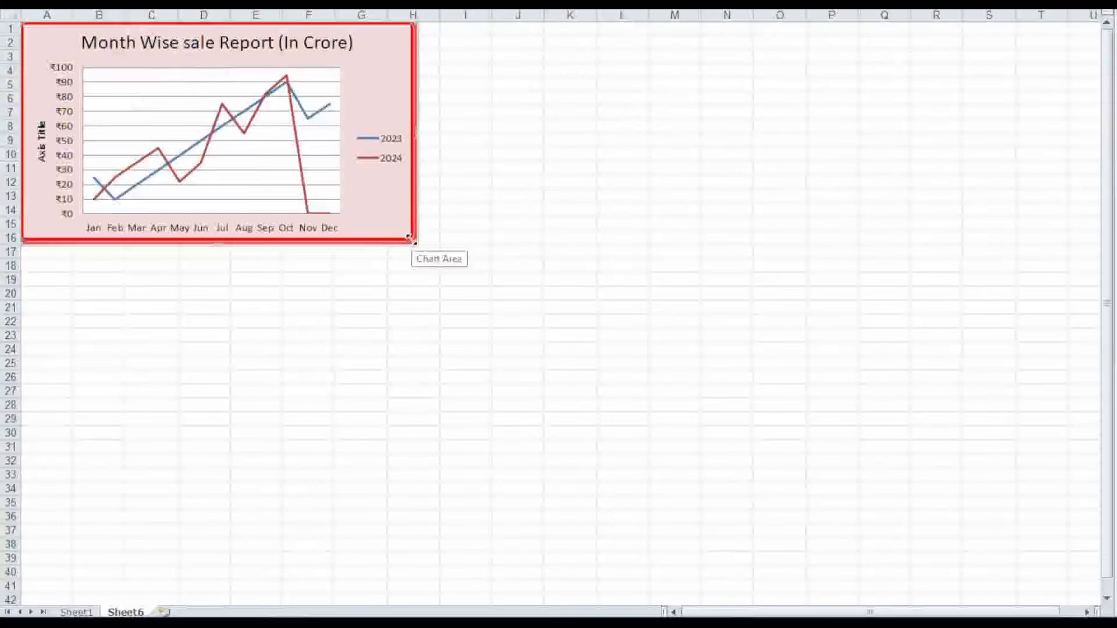
drag(411, 239, 1080, 592)
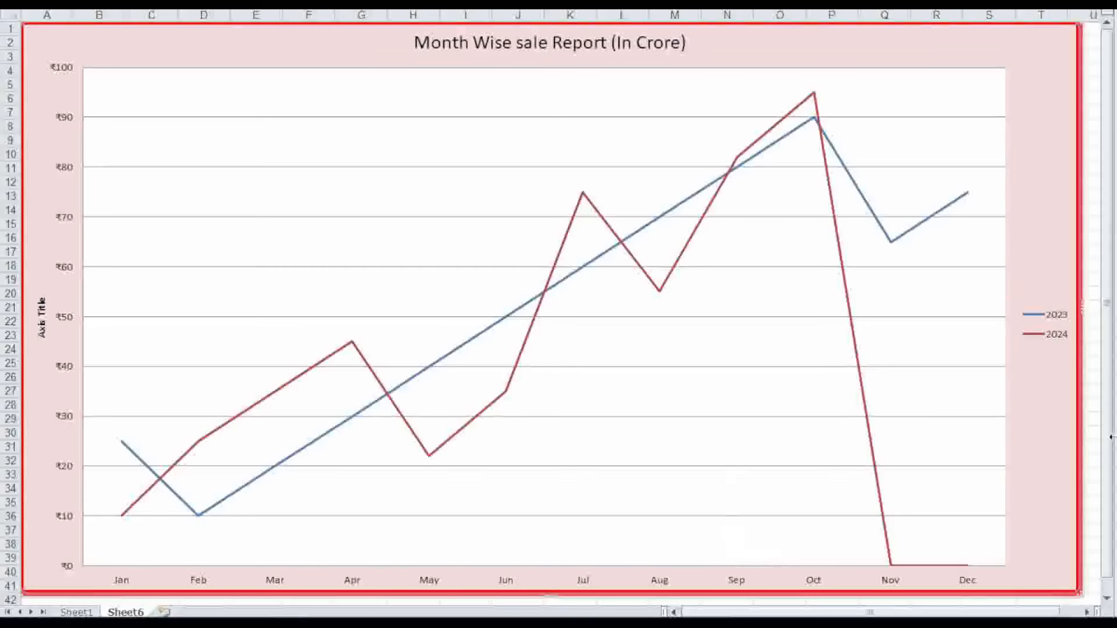
click(1092, 459)
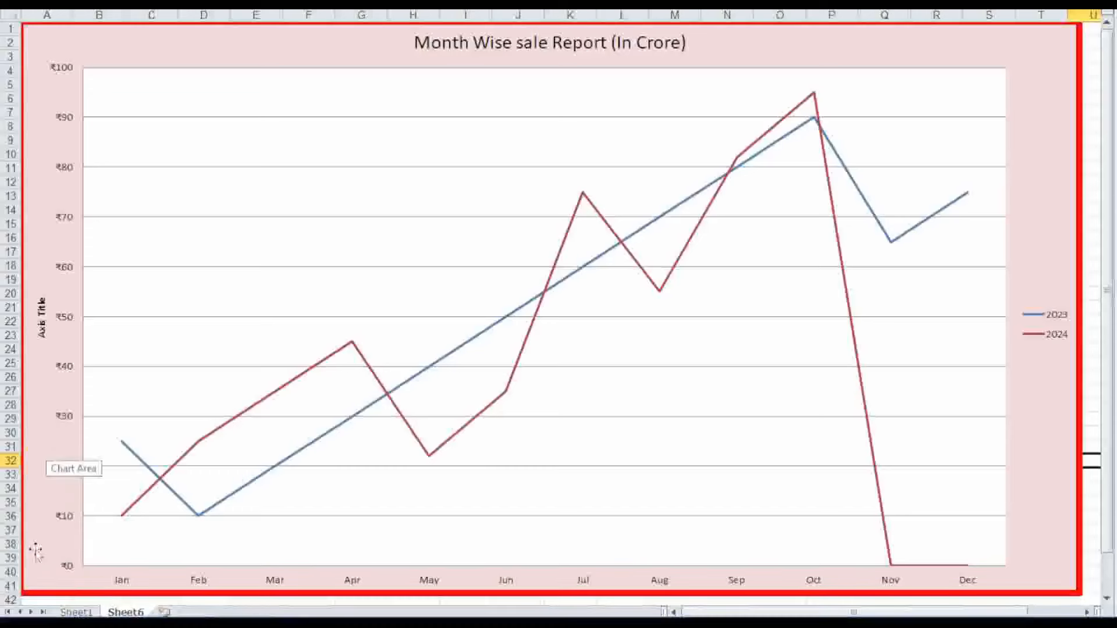
- Fill the January 2024 value from B4 across to October in K4 on Sheet1, and view the line chart on Sheet6
click(75, 613)
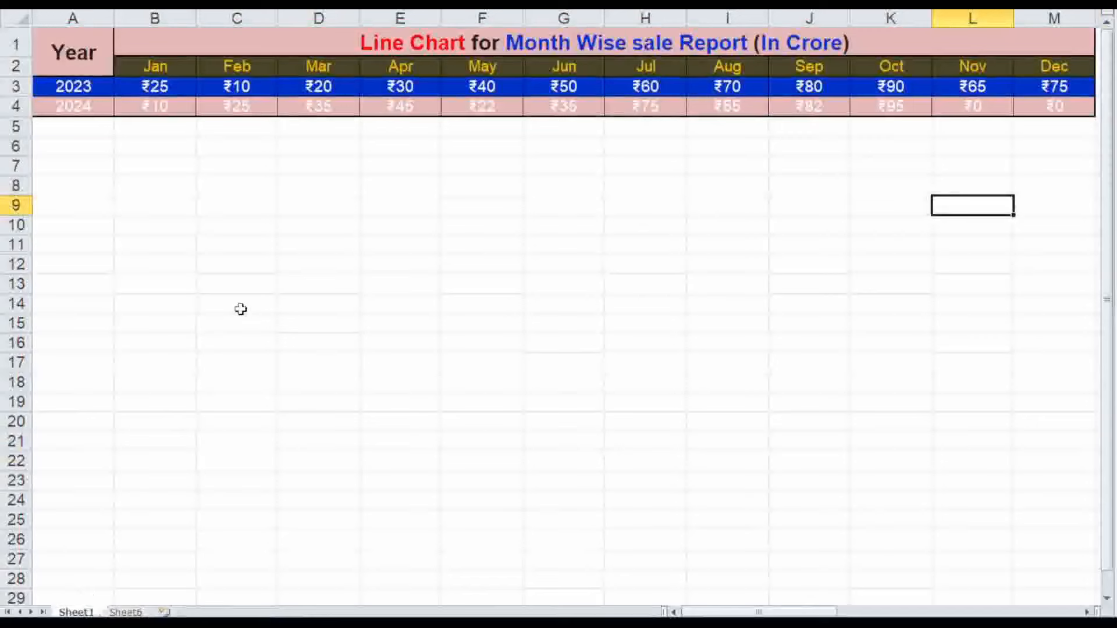
click(164, 106)
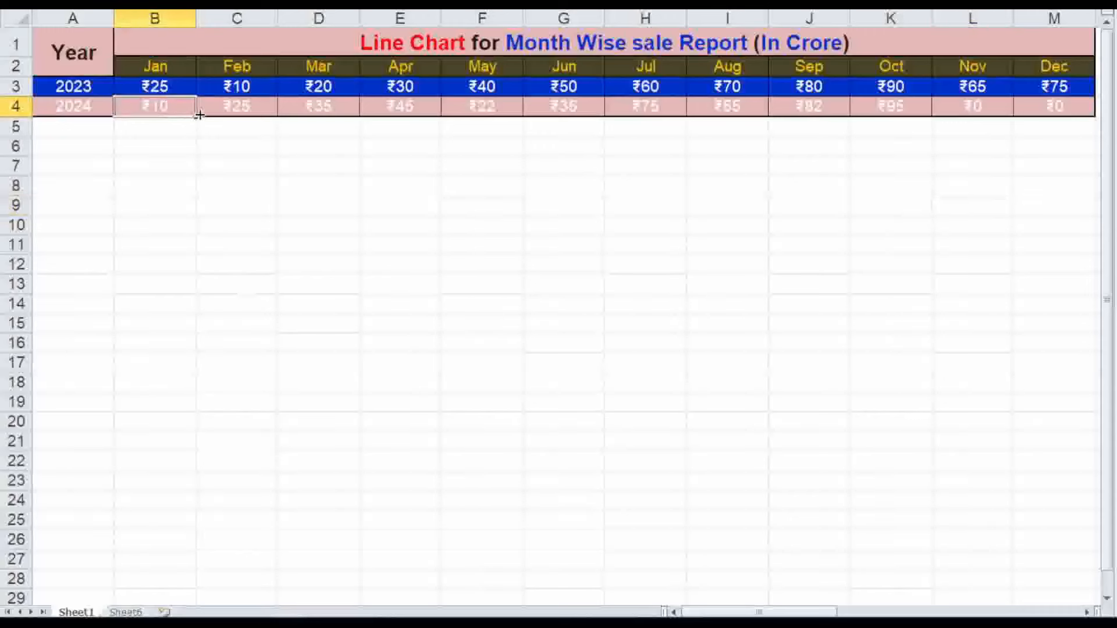
drag(196, 119, 915, 138)
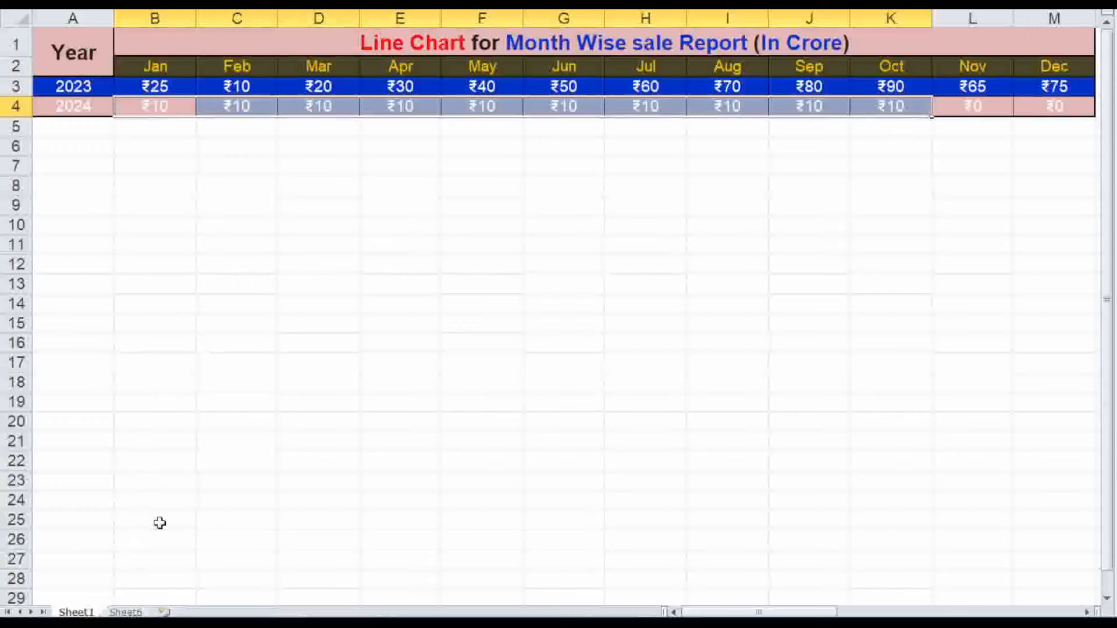
click(126, 612)
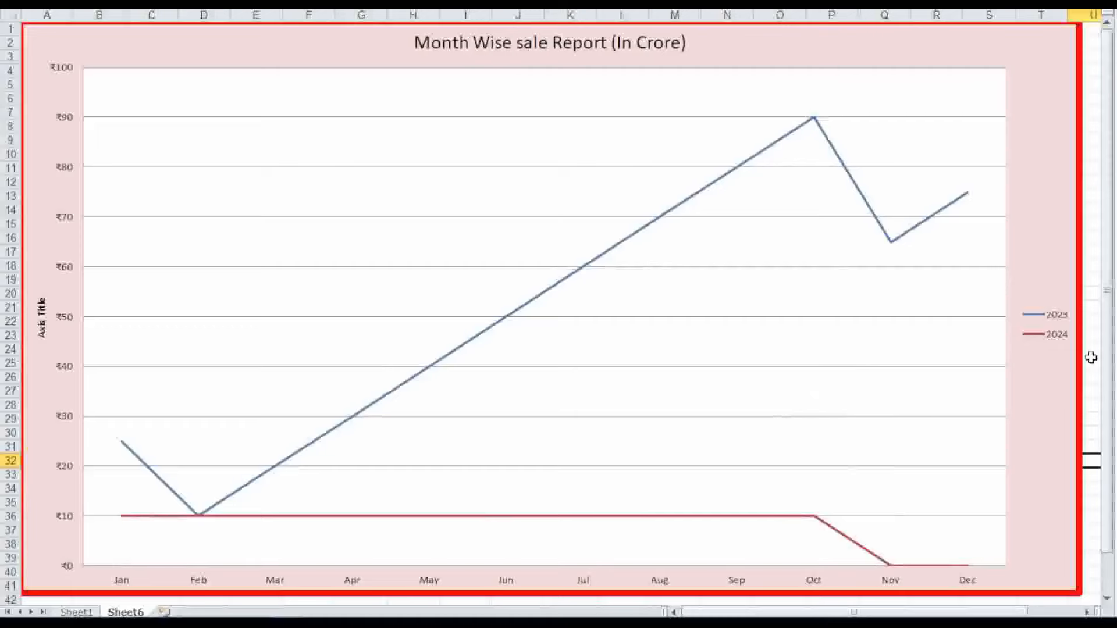
- Exit full-screen view and protect Sheet1 with the default permissions, entering and confirming the sheet password
key(Escape)
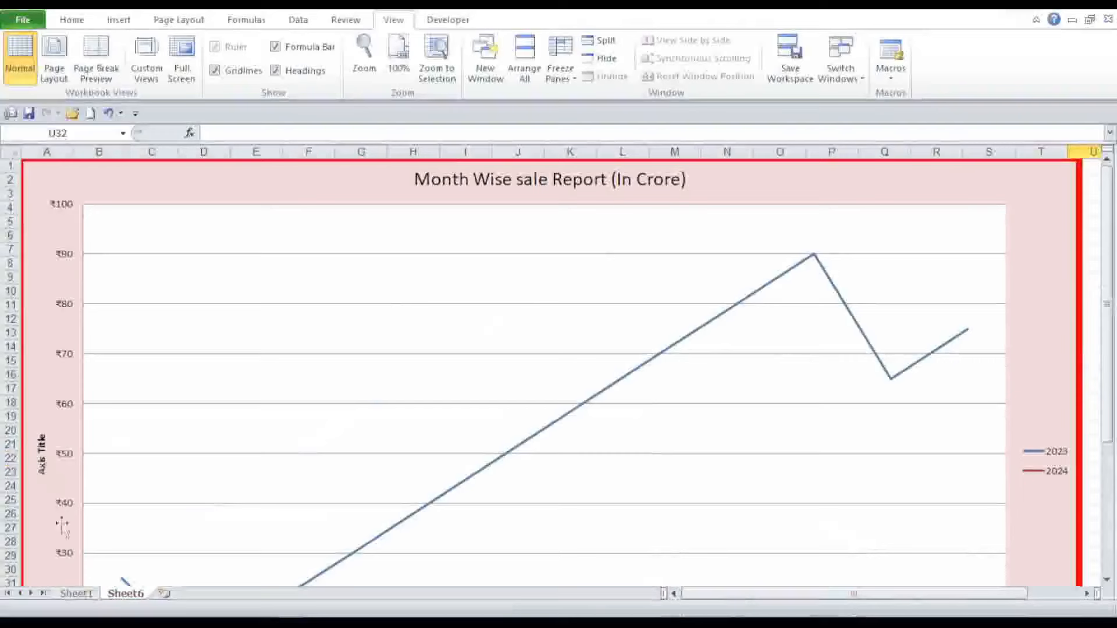
click(77, 594)
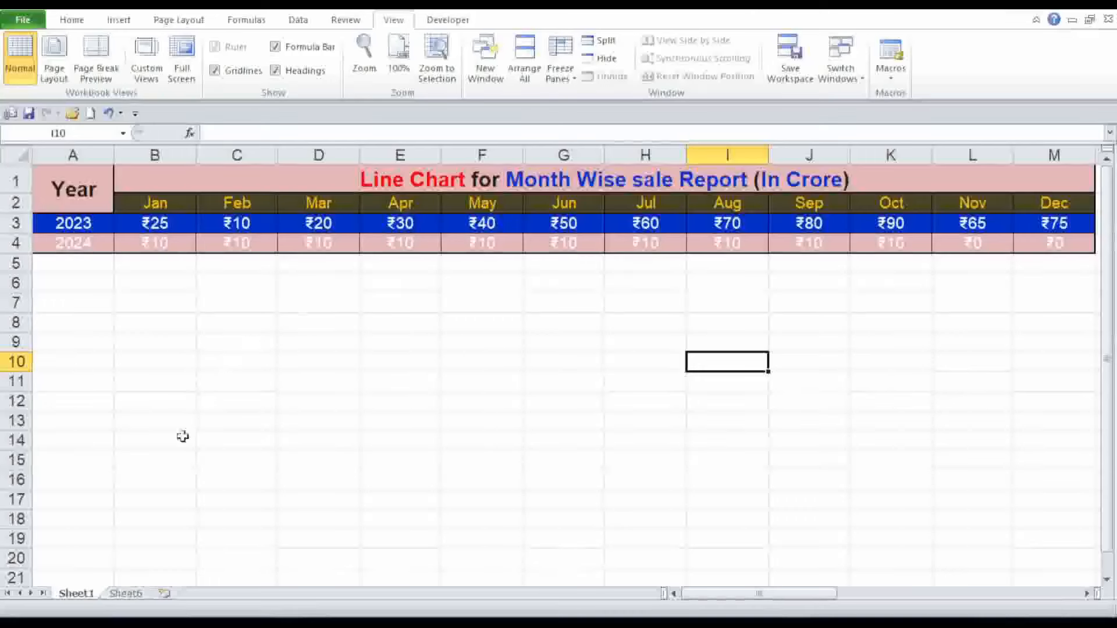
right_click(86, 597)
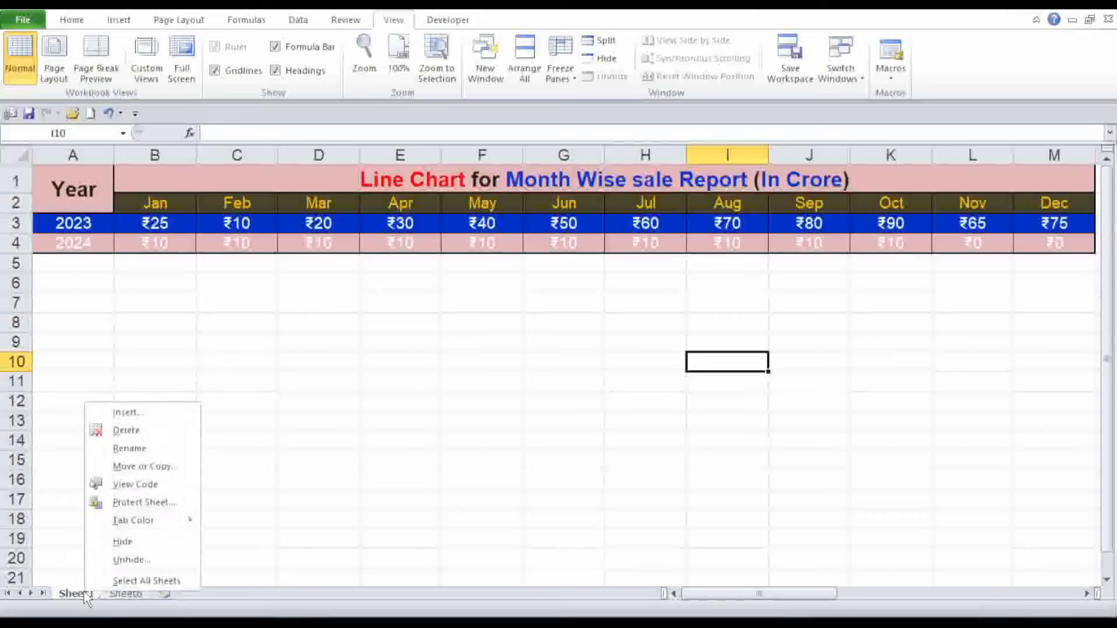
click(130, 507)
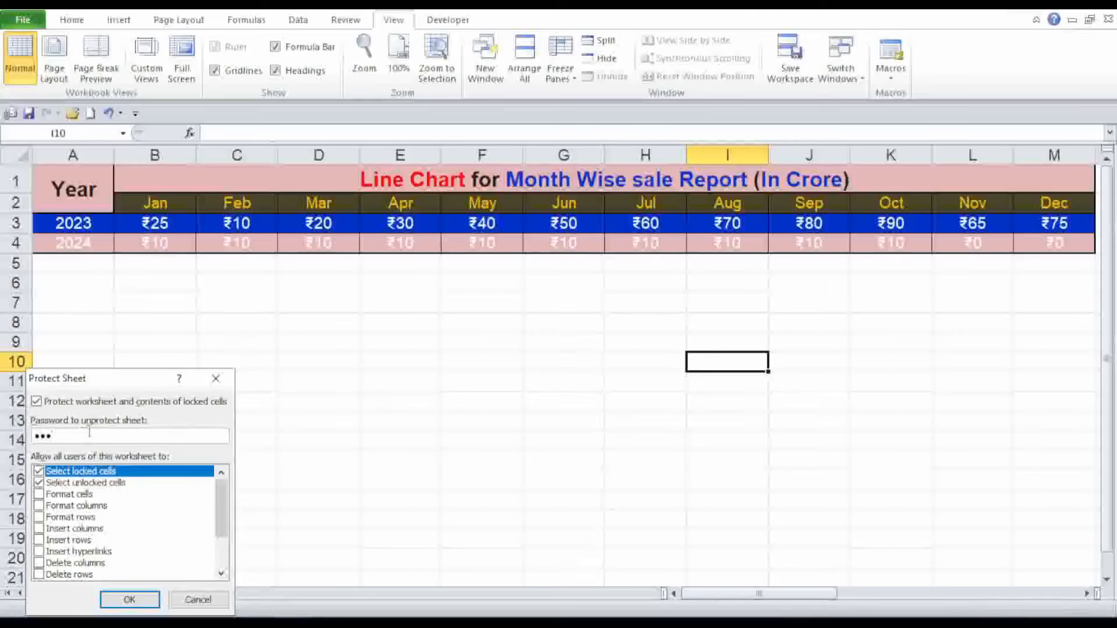
click(141, 601)
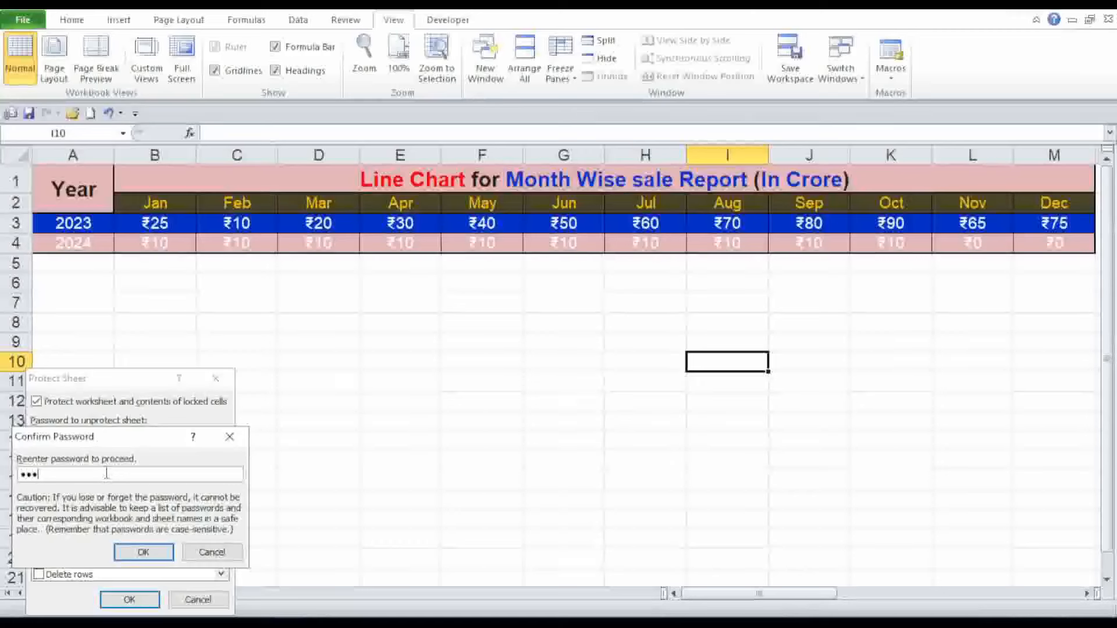
click(137, 552)
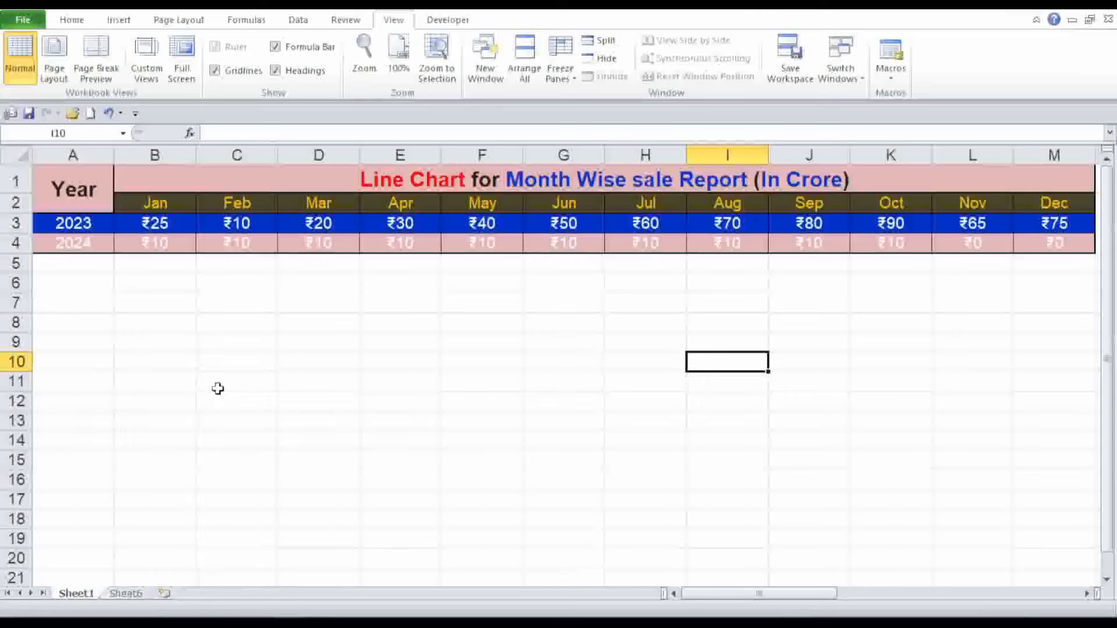
- Try to edit the January 2023 value in cell B3 of the protected Sheet1
click(162, 223)
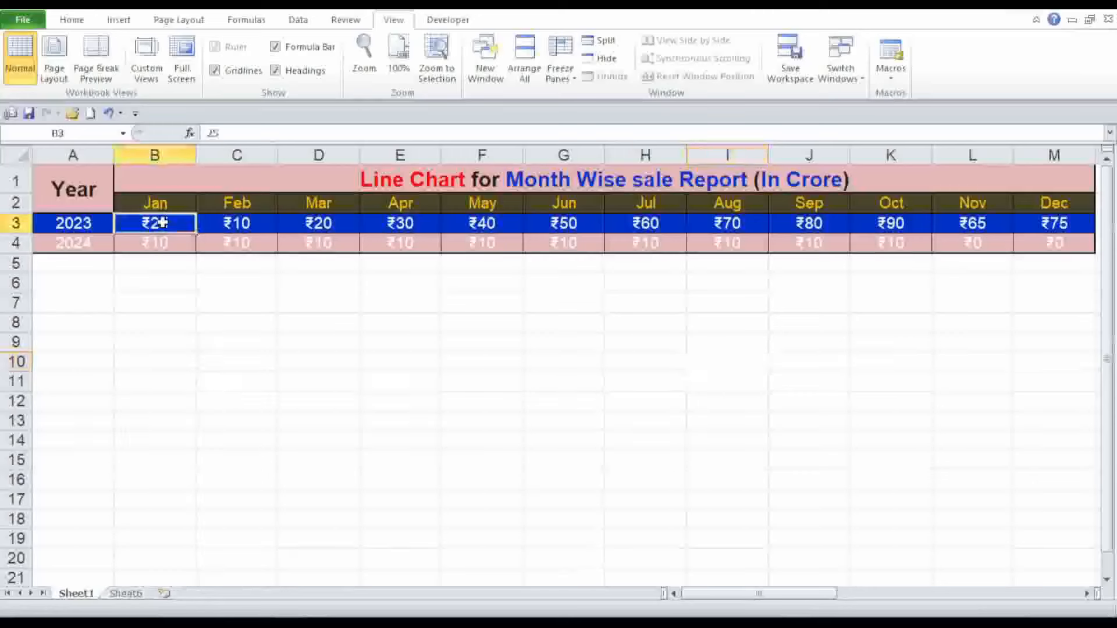
double_click(162, 223)
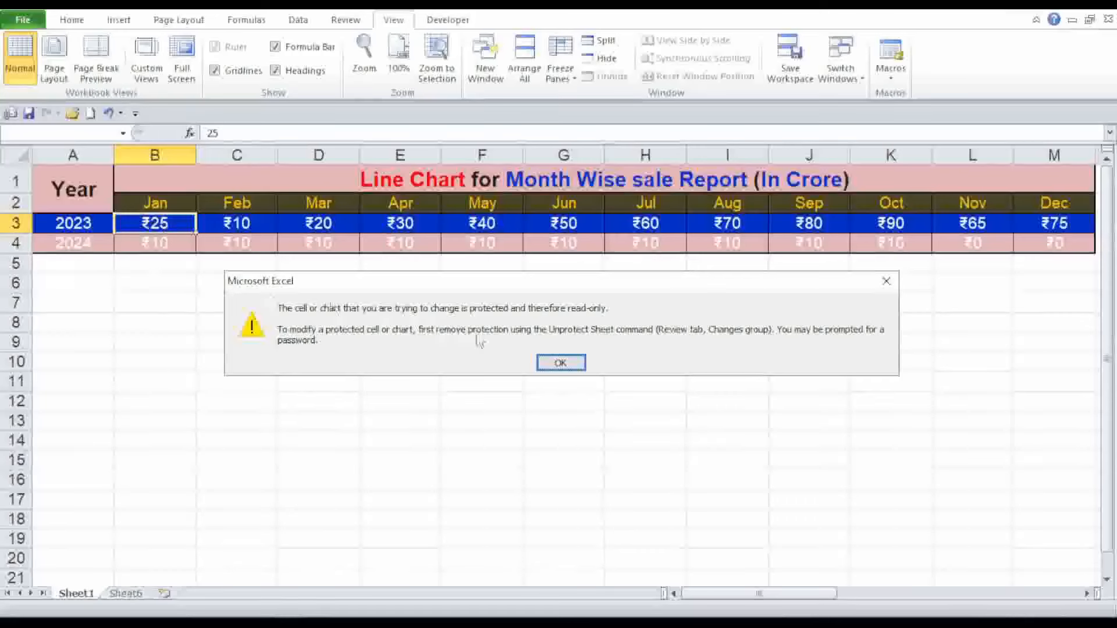
click(562, 366)
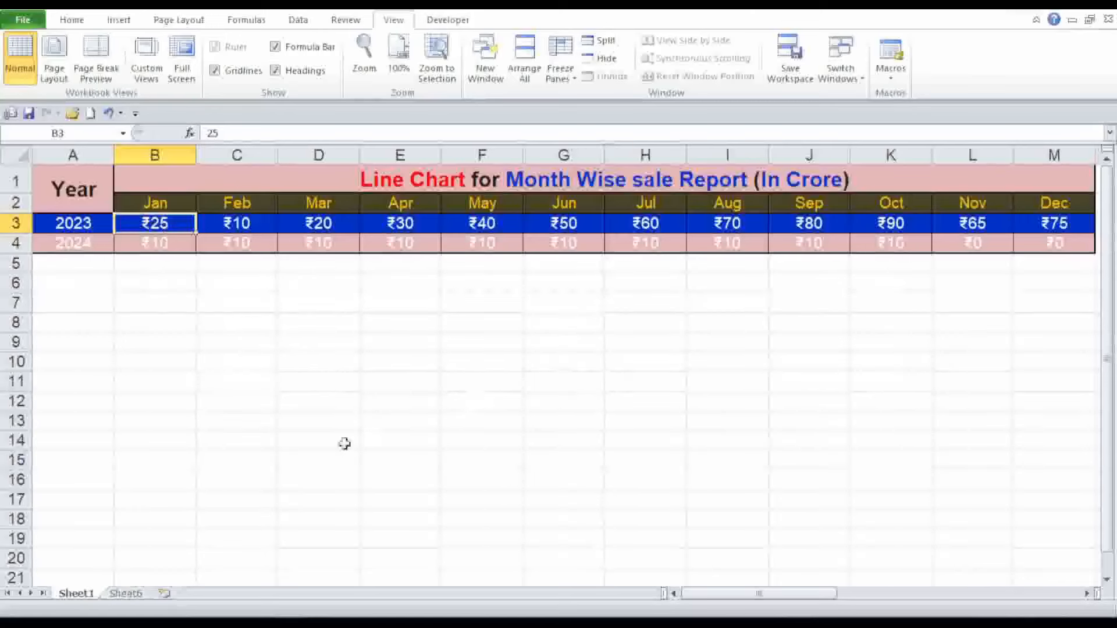
- Remove the protection from Sheet1 by entering the sheet password
right_click(89, 599)
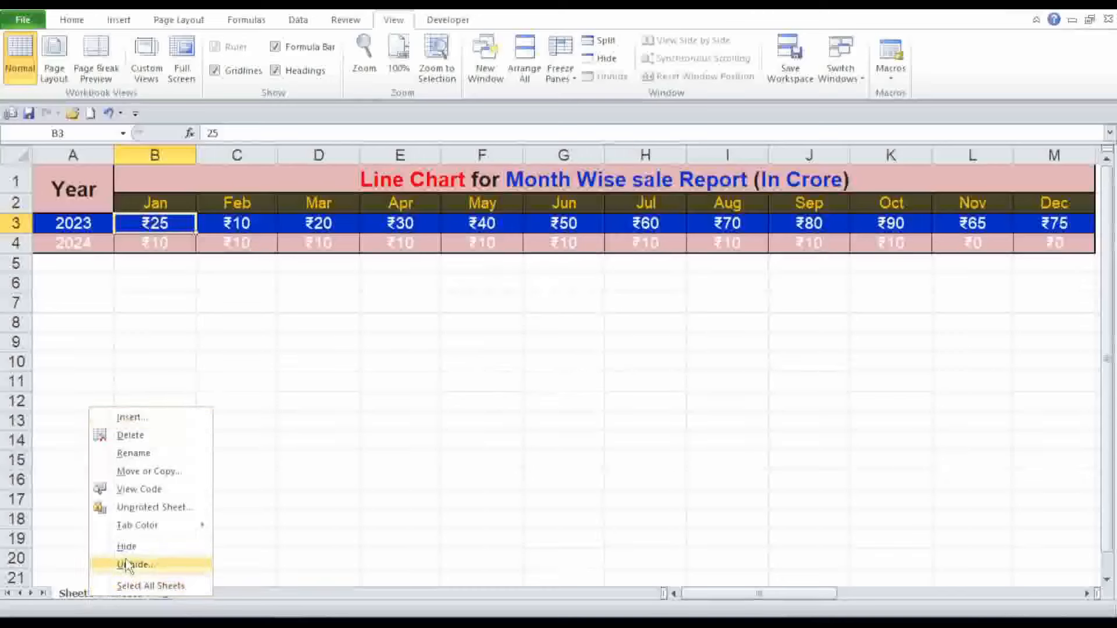
click(163, 507)
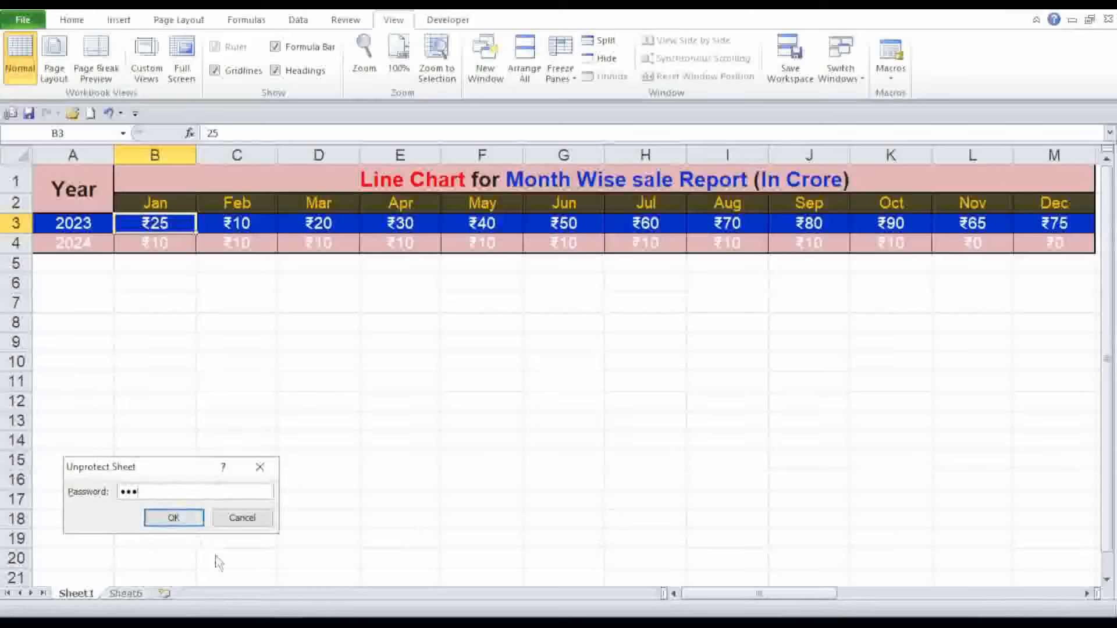
click(175, 520)
click(229, 436)
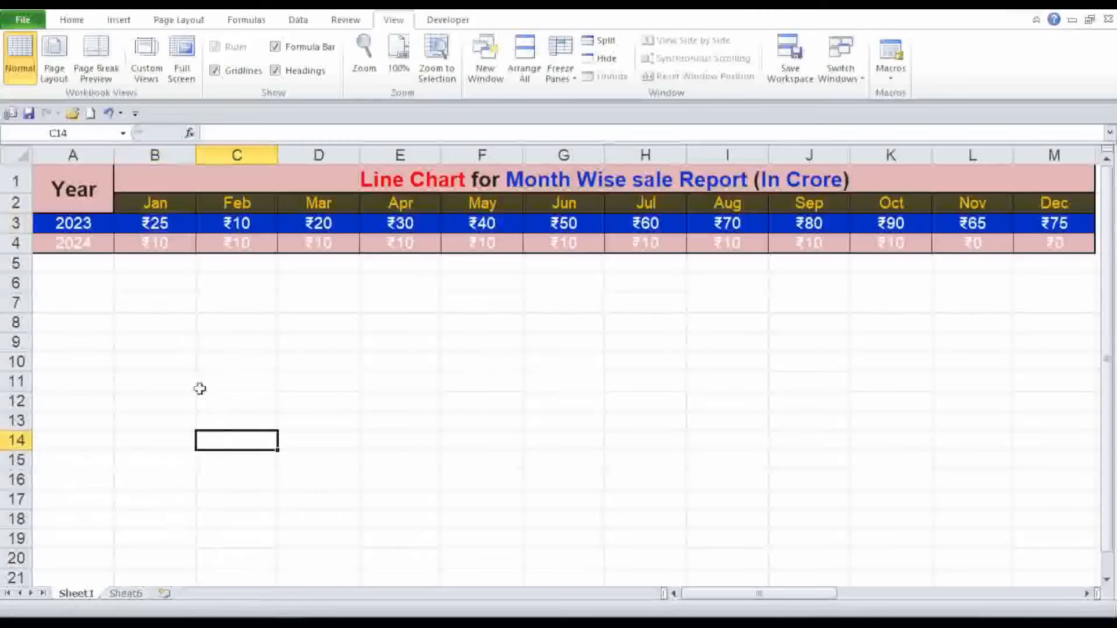
- Set the January 2023 value in cell B3 to 100, and undo the change
click(154, 222)
text(100)
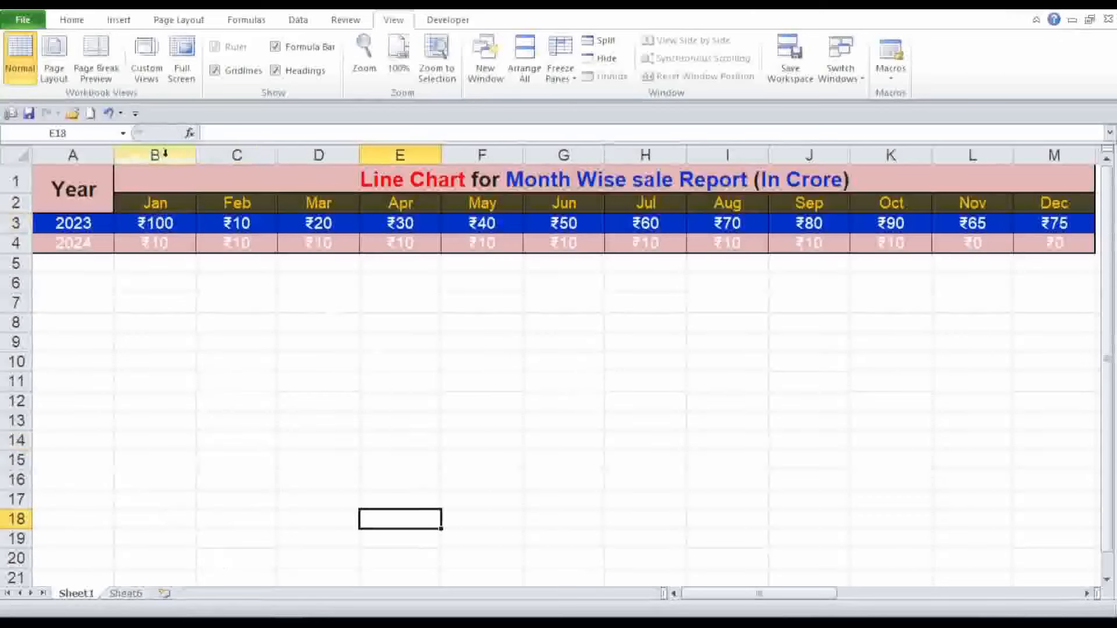
key(ctrl+z)
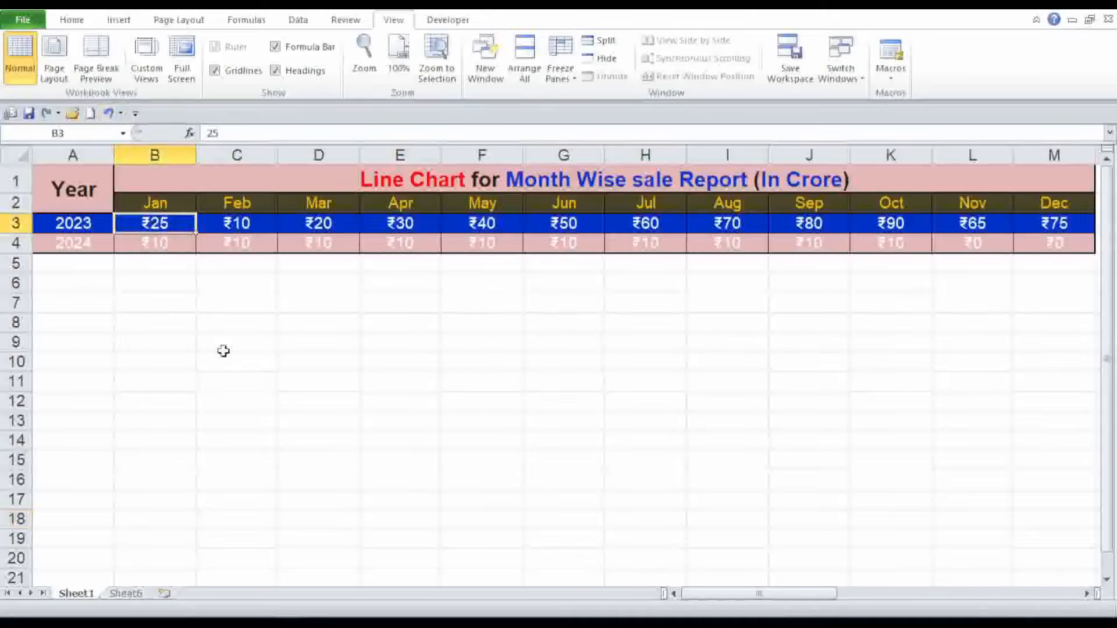